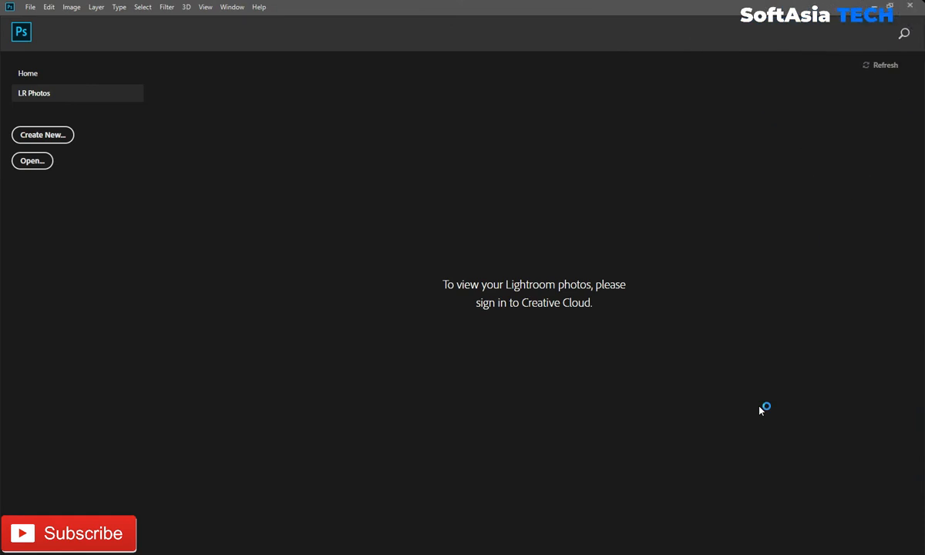
Create a 1080 x 1080 px, 72 ppi document named "Furniture Black Friday Social Media Banners Design part 1".
key("ctrl+n")
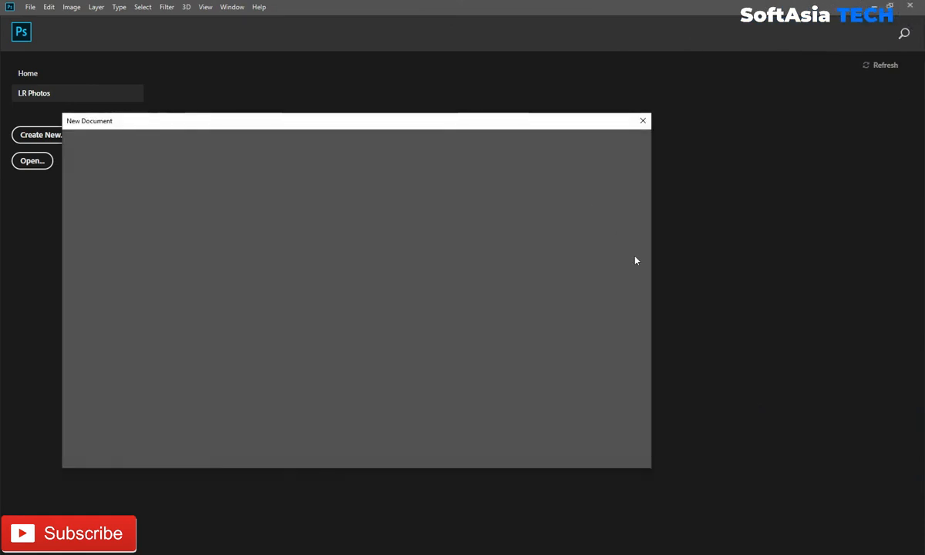
left_click(538, 189)
key("ctrl+v")
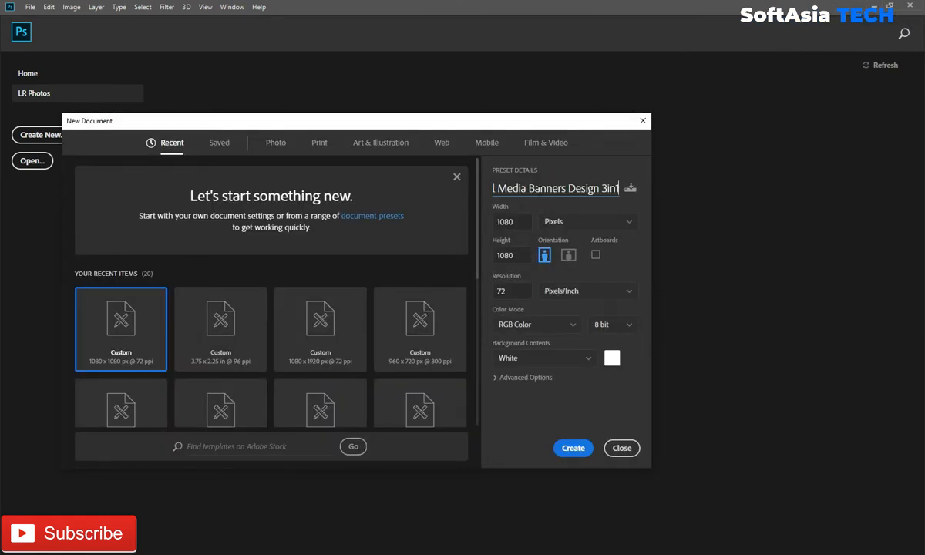
key("BackSpace")
key("BackSpace")
key("BackSpace")
key("BackSpace")
key("BackSpace")
type("part 1")
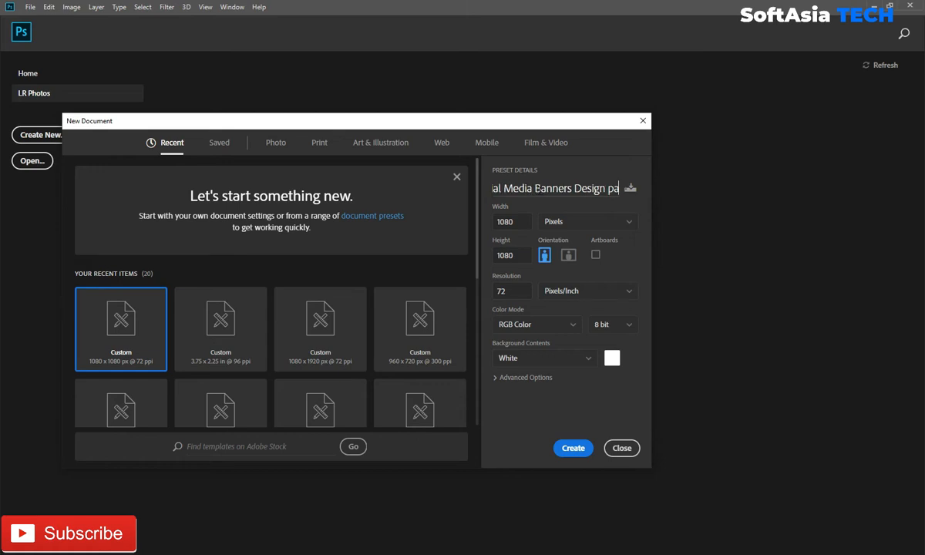
left_click(570, 454)
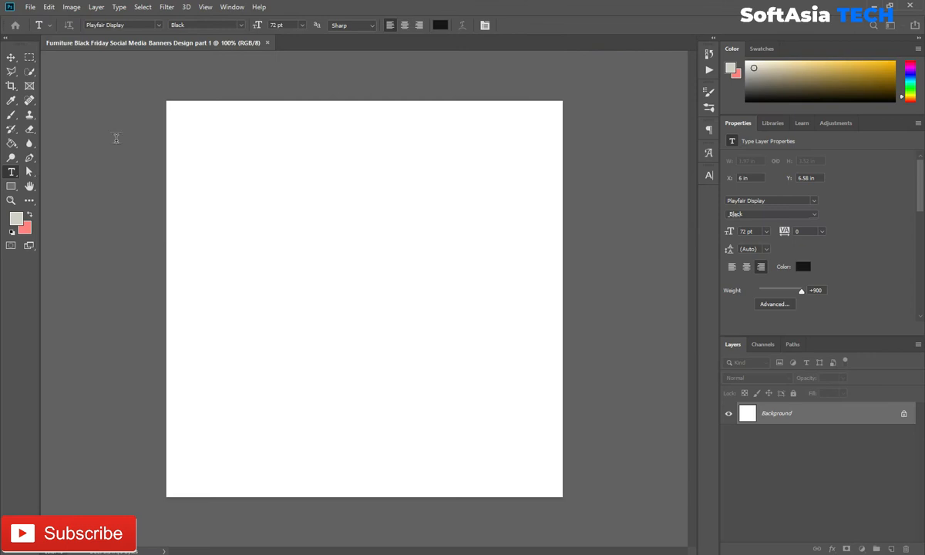
Draw a light grey rectangle of about 1094 x 1091 px covering the canvas and put it in a group named bg.
left_click_drag(166, 101, 563, 497)
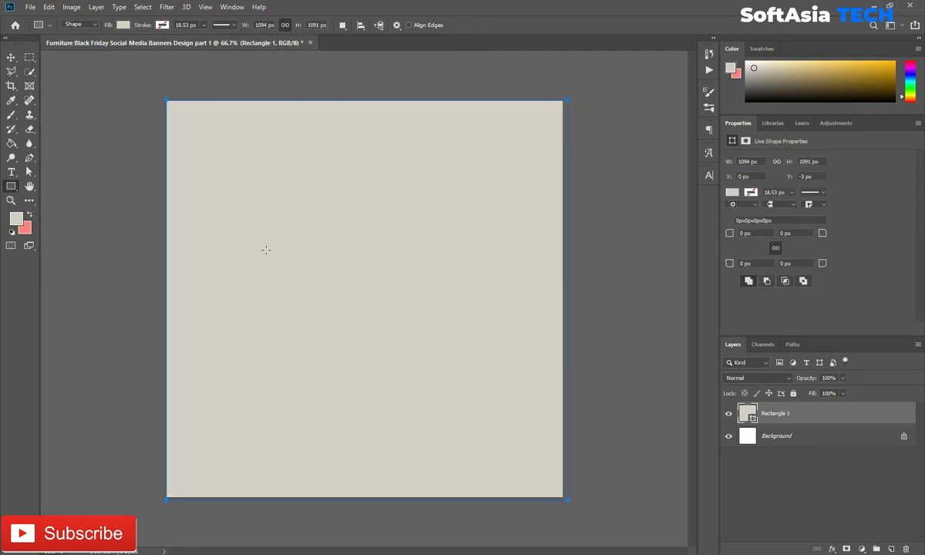
key("ctrl+plus")
key("ctrl+g")
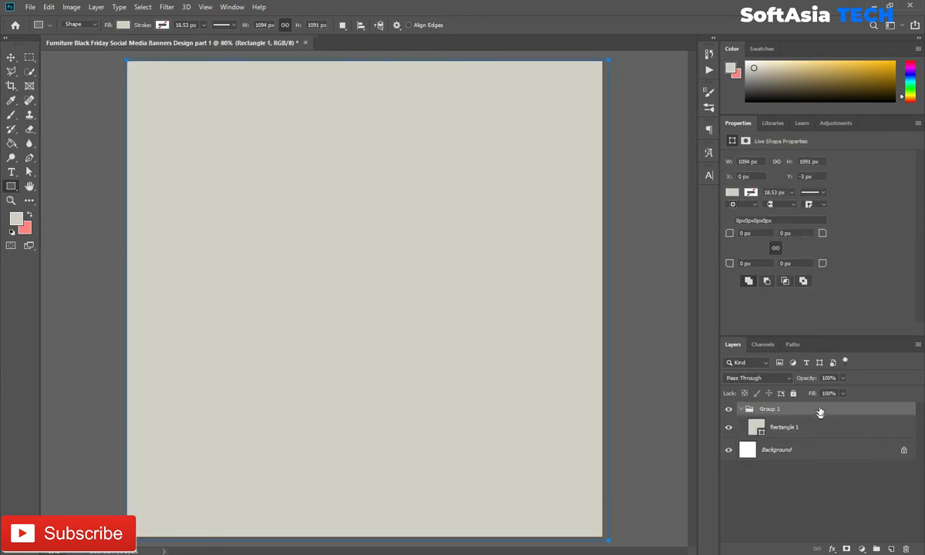
double_click(770, 408)
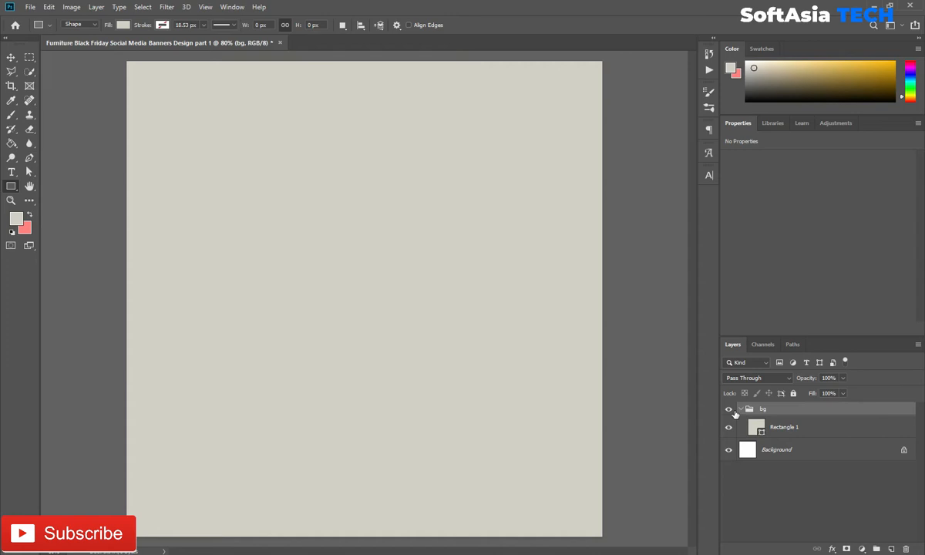
left_click(739, 410)
Draw an ellipse of about 671 x 860 px and position it overlapping the canvas's upper-right corner.
scroll(318, 357, "down", 2, "alt")
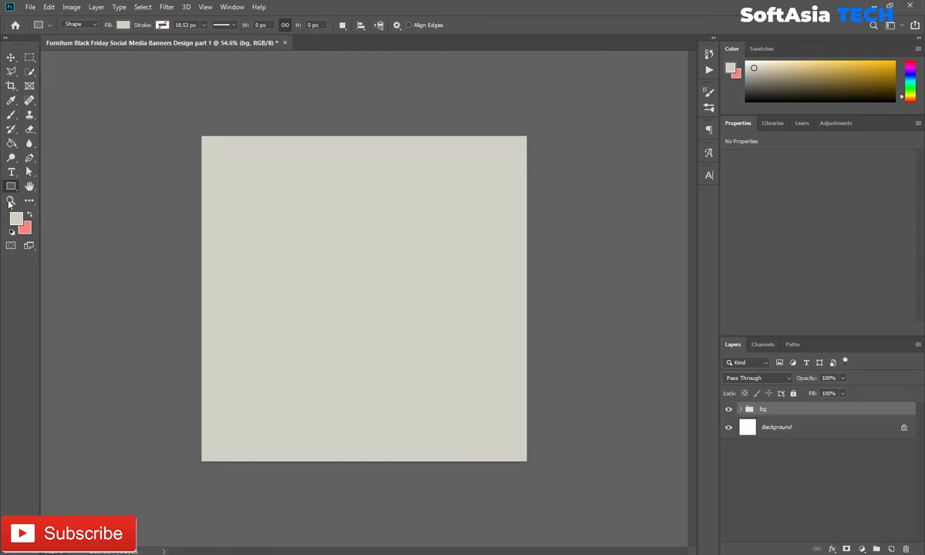
right_click(11, 185)
left_click(62, 204)
left_click_drag(472, 87, 668, 338)
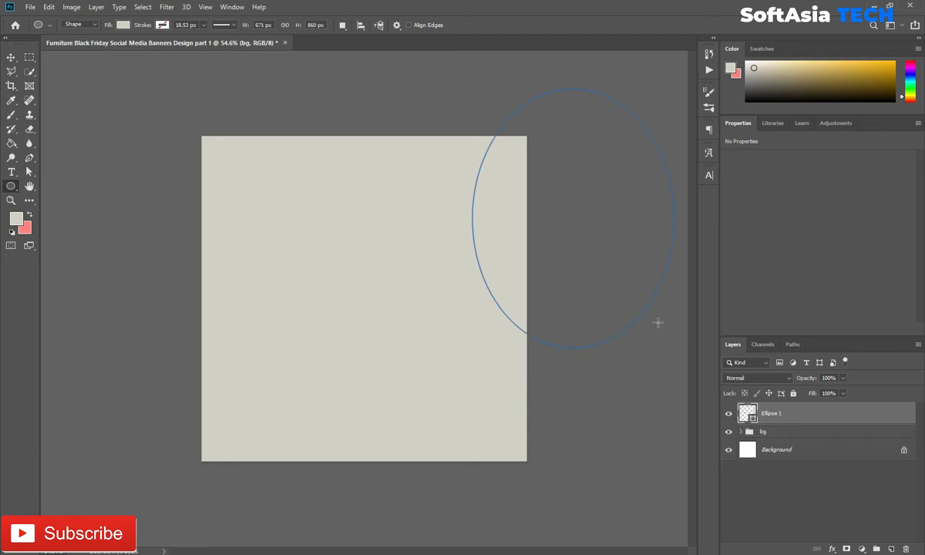
key("ctrl+t")
left_click_drag(633, 179, 605, 200)
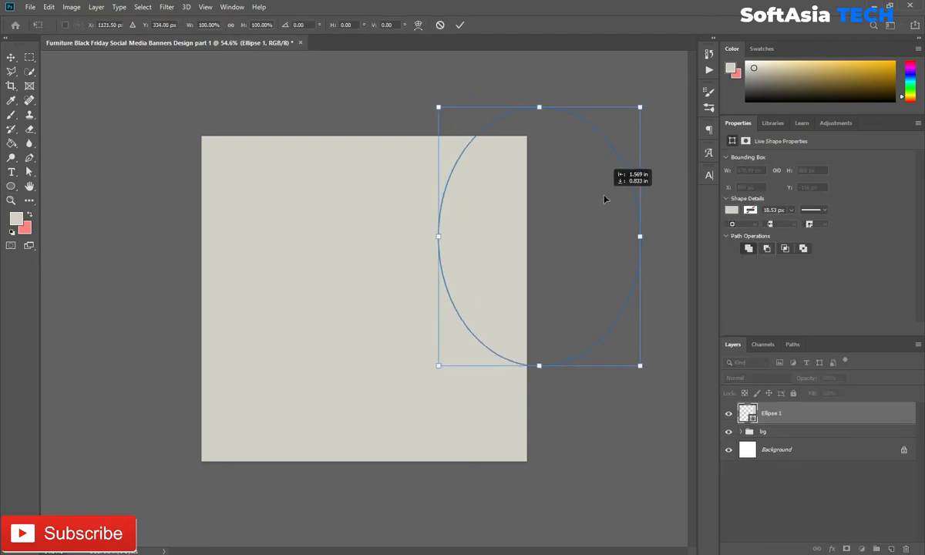
key("Return")
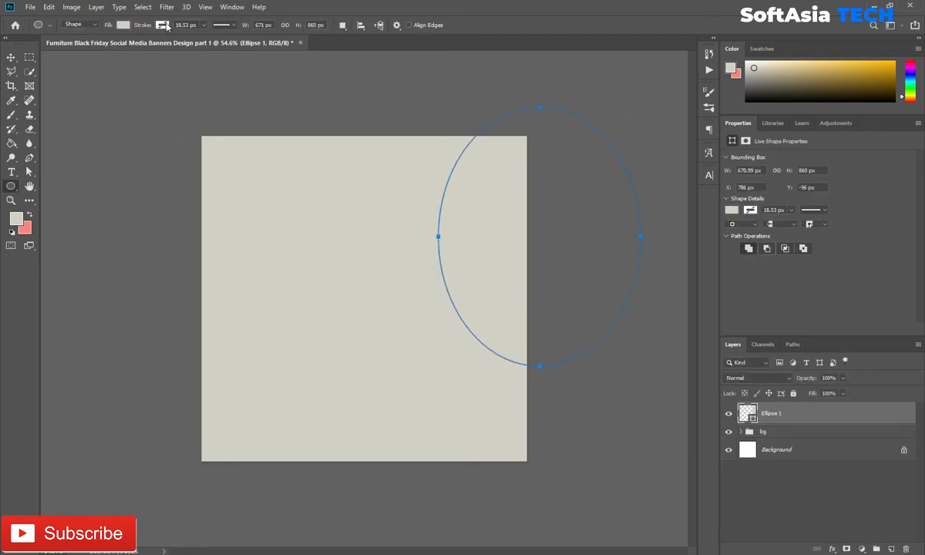
Give the ellipse a white stroke about 10.2 px wide.
left_click(163, 25)
left_click(125, 81)
left_click(203, 25)
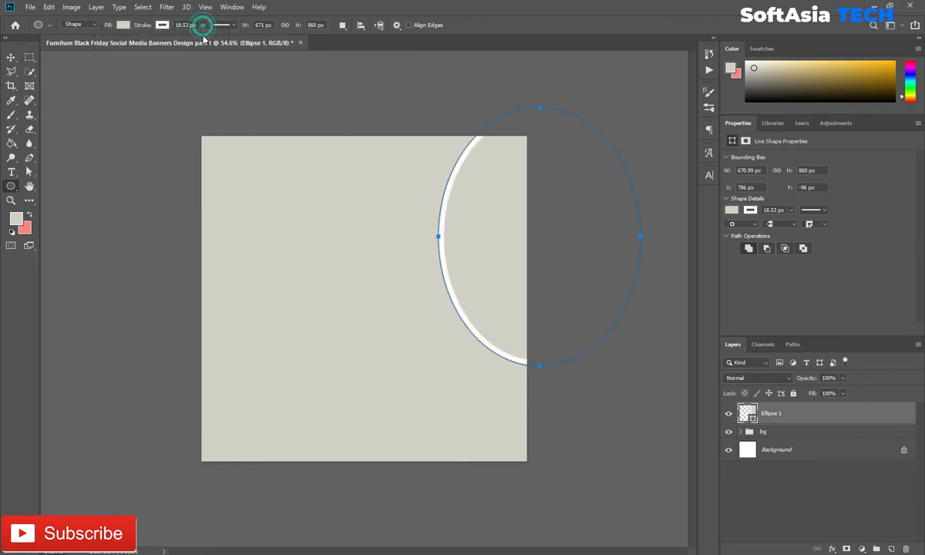
left_click(203, 25)
left_click_drag(195, 44, 197, 46)
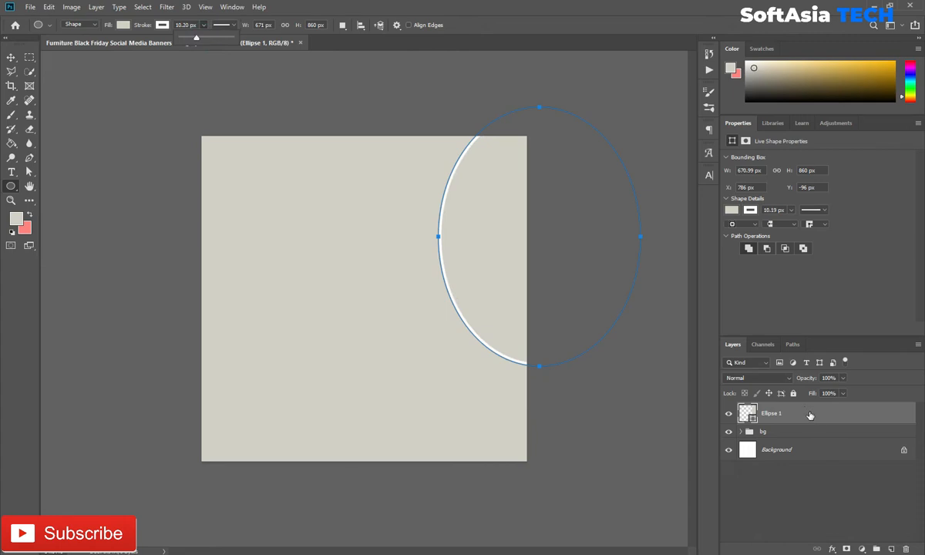
Align the ellipse's stroke to the centre of its path.
left_click(208, 27)
left_click(234, 28)
left_click(229, 26)
left_click(227, 27)
left_click(191, 141)
left_click(190, 107)
left_click(786, 415)
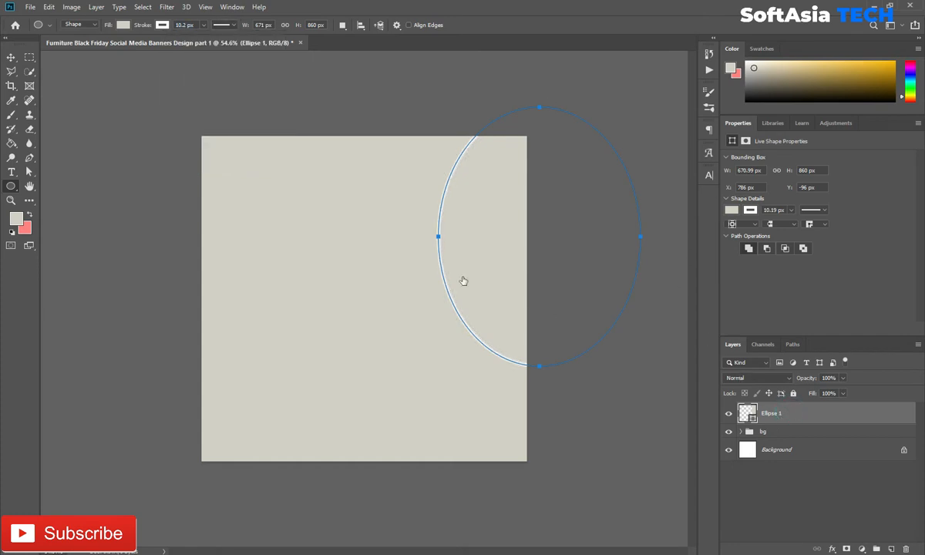
Rotate the ellipse slightly counter-clockwise, shift it further into the canvas and accept its conversion to a regular path.
key("ctrl+t")
left_click_drag(510, 183, 492, 186)
left_click_drag(583, 79, 542, 92)
mouse_move(549, 176)
left_mouse_down()
mouse_move(564, 172)
mouse_move(548, 176)
left_mouse_up()
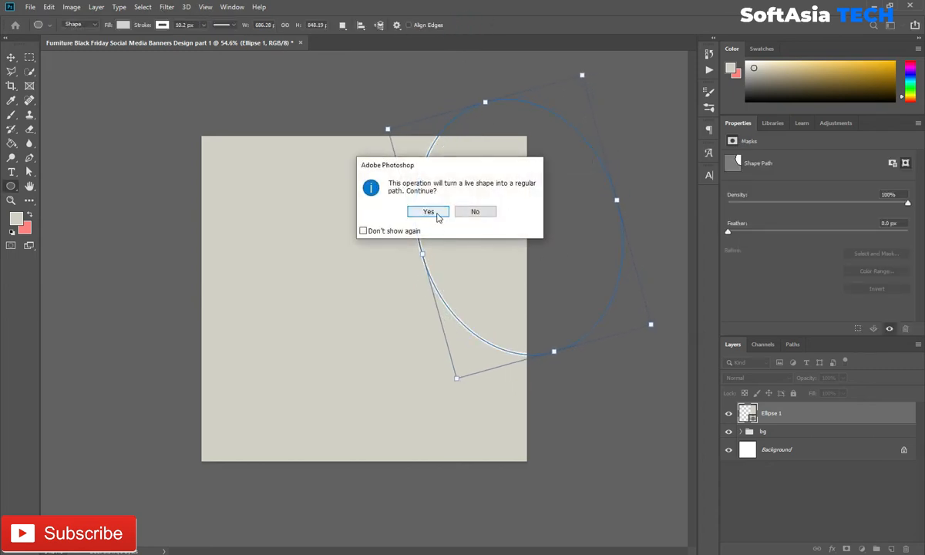
left_click(429, 213)
Add a new guide layout with margin guides along all four sides of the canvas.
left_click(205, 6)
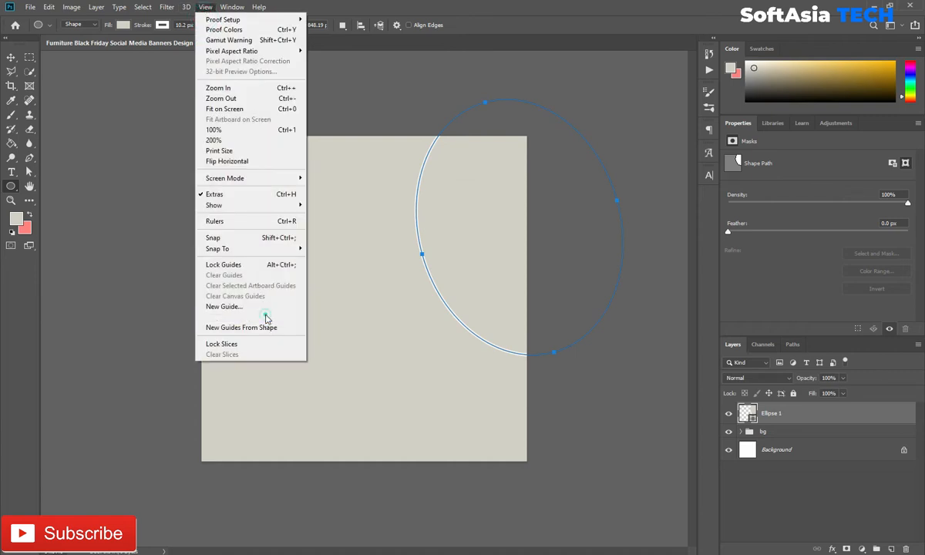
left_click(258, 316)
left_click(429, 128)
Draw a second ellipse of about 666 x 777 px and move it half off the canvas's left edge.
mouse_move(201, 202)
left_mouse_down()
mouse_move(231, 262)
mouse_move(351, 399)
mouse_move(380, 410)
mouse_move(400, 436)
left_mouse_up()
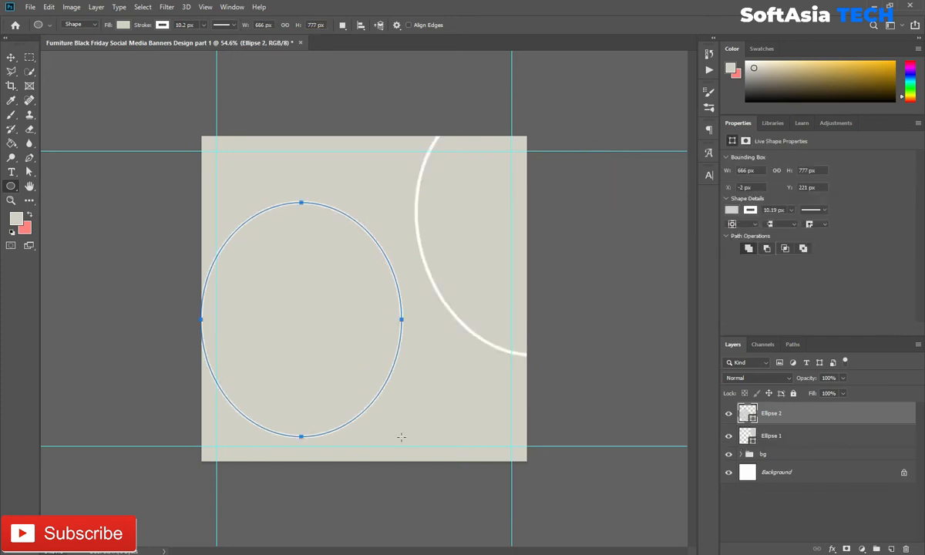
key("ctrl+t")
left_click_drag(308, 351, 218, 318)
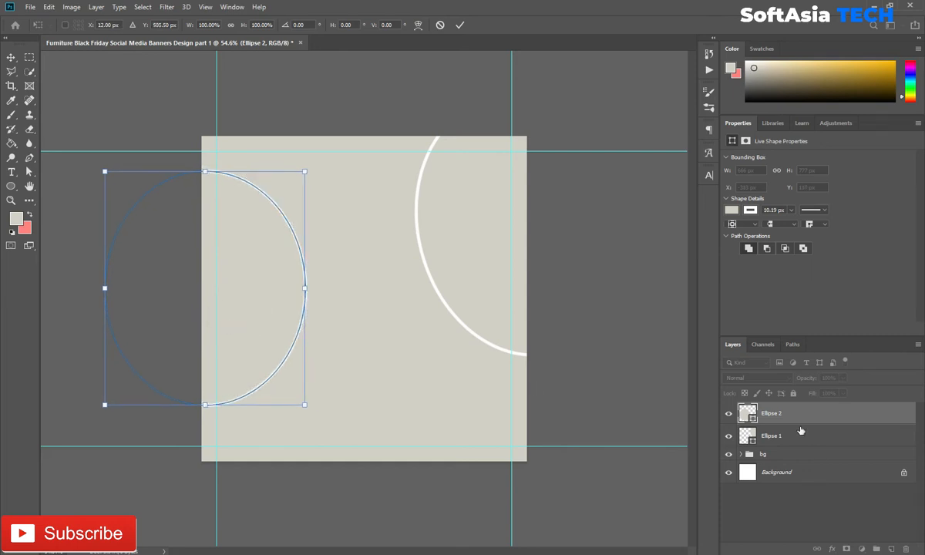
key("Return")
Move Ellipse 1 slightly up and to the right, further off the canvas.
left_click(792, 435)
key("ctrl+t")
left_click_drag(453, 276, 470, 268)
key("Return")
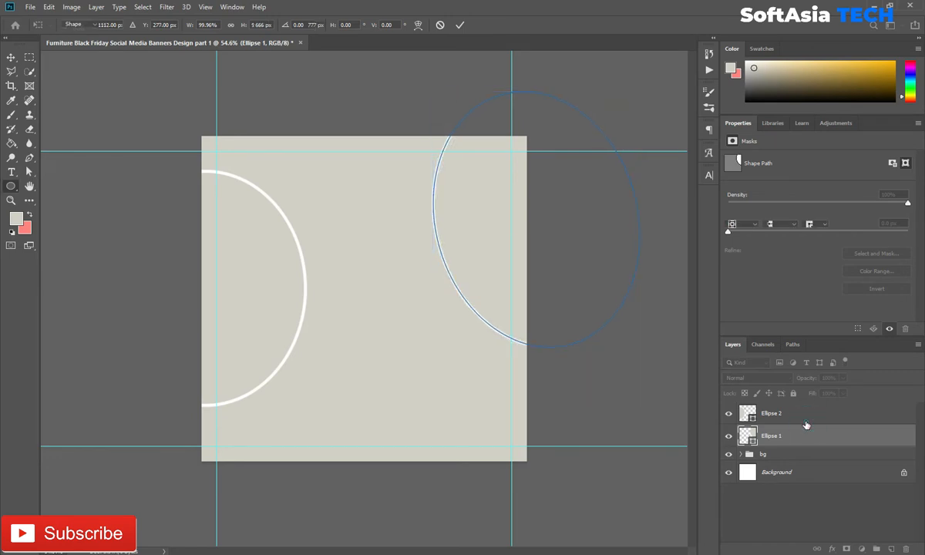
Reshape Ellipse 2 into a near-circle, about 110% wide and 97% high, and lower it along the canvas's left edge.
left_click(804, 419)
key("ctrl+t")
left_click_drag(306, 170, 313, 149)
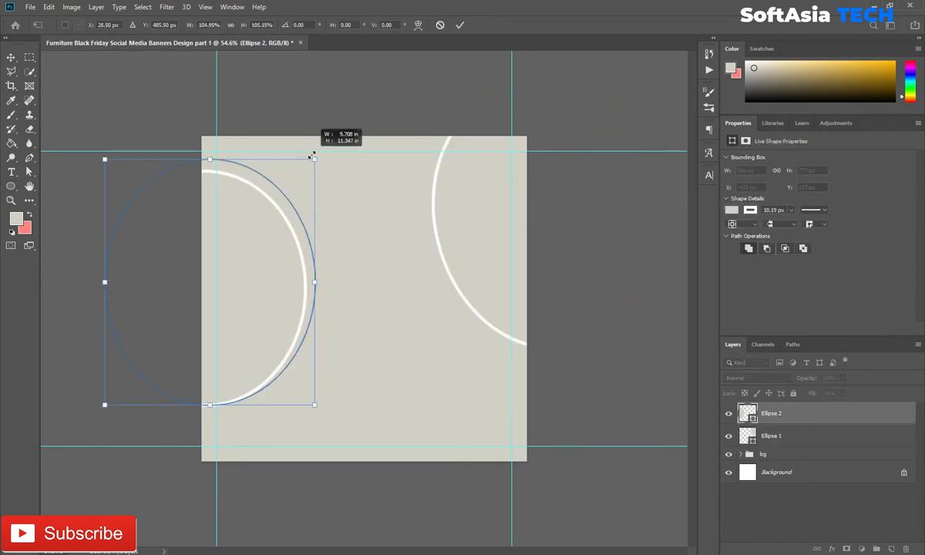
left_click_drag(270, 224, 270, 229)
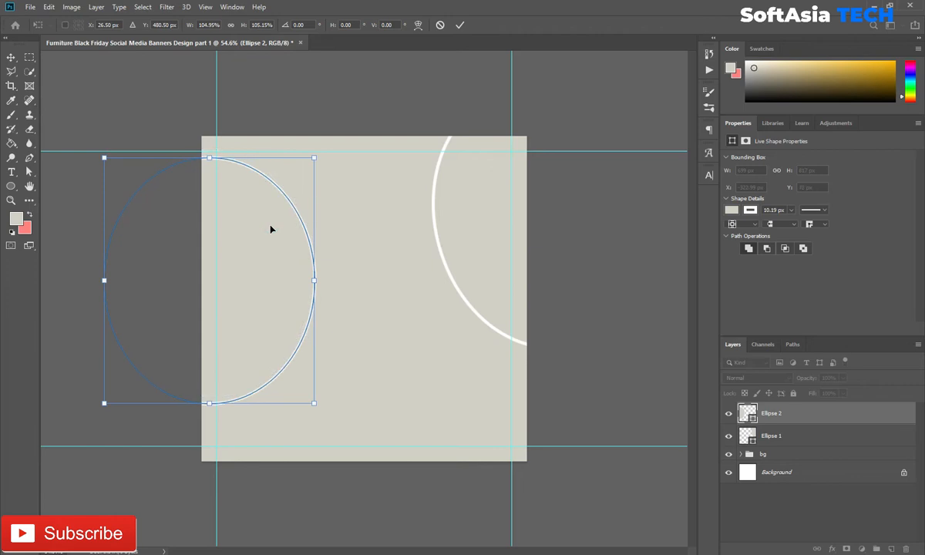
mouse_move(314, 157)
left_mouse_down()
mouse_move(310, 139)
mouse_move(312, 162)
left_mouse_up()
left_click_drag(280, 196, 277, 203)
left_click_drag(205, 168, 206, 183)
left_click_drag(306, 297, 320, 297)
left_click_drag(223, 241, 215, 254)
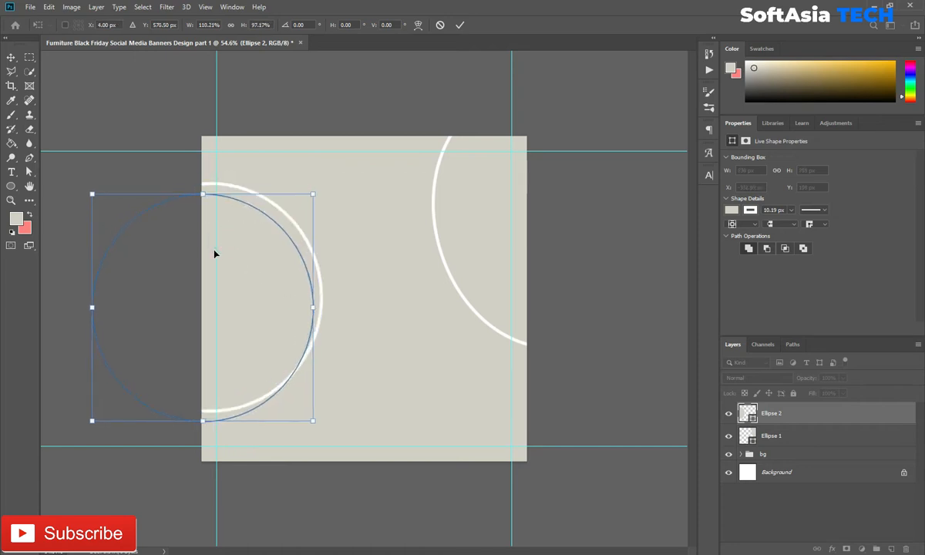
key("Return")
Rotate Ellipse 1 into a wide orientation and place it across the canvas's top edge, covering the upper-right corner.
left_click(771, 436)
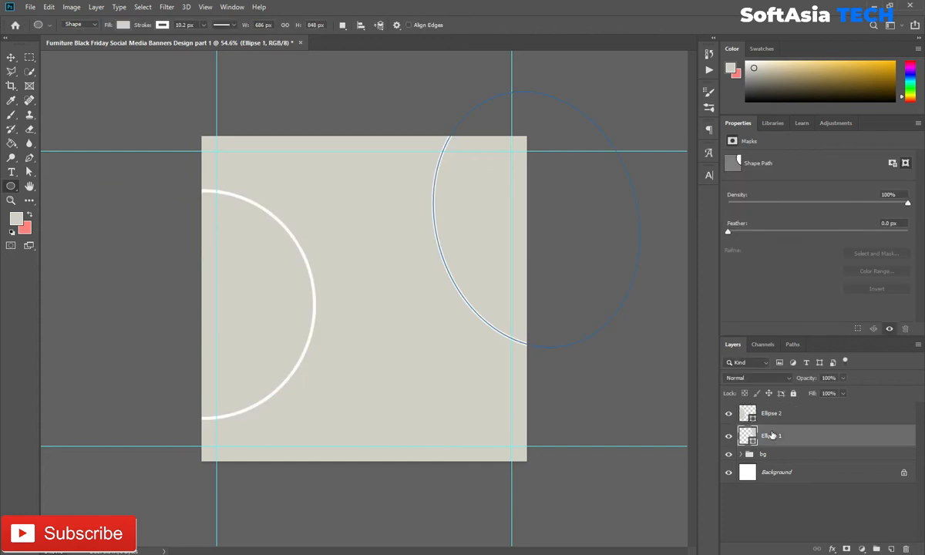
key("ctrl+t")
left_click_drag(662, 115, 469, 81)
left_click_drag(644, 224, 562, 178)
left_click_drag(606, 62, 540, 52)
left_click_drag(492, 154, 494, 131)
left_click_drag(613, 108, 615, 127)
left_click_drag(493, 151, 520, 171)
left_click_drag(508, 176, 500, 165)
left_click(460, 25)
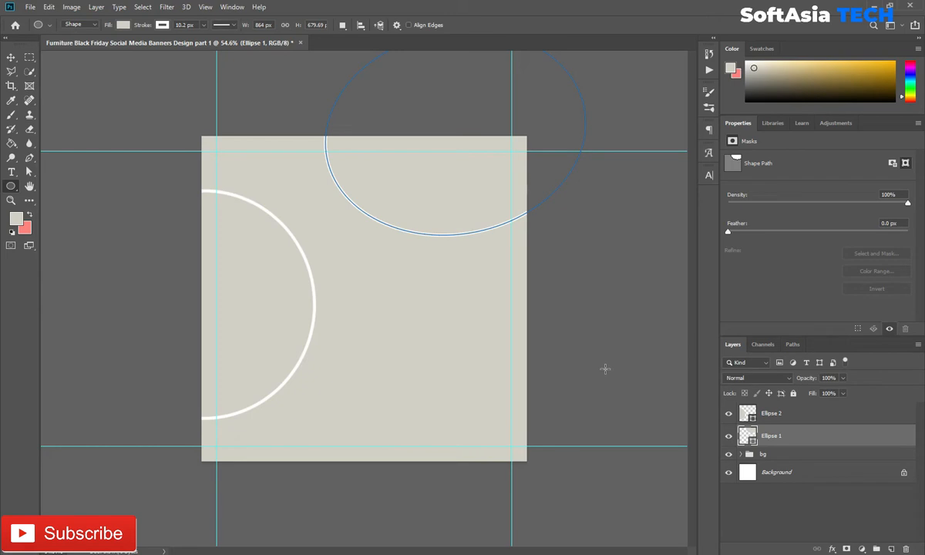
Bring the living-room sofa photo into the banner document as the top layer and convert it to a smart object.
left_click(452, 44)
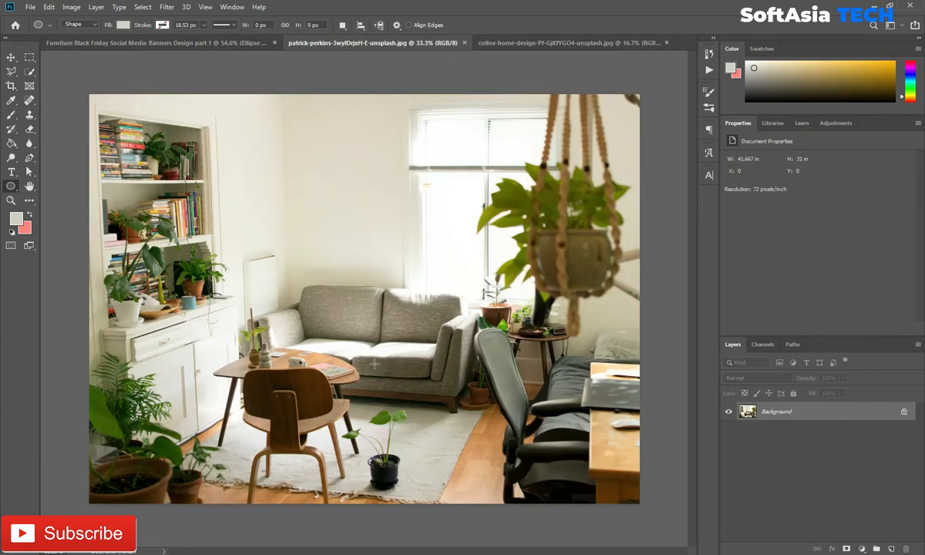
key("v")
left_click_drag(180, 42, 242, 226)
left_click_drag(820, 438, 813, 411)
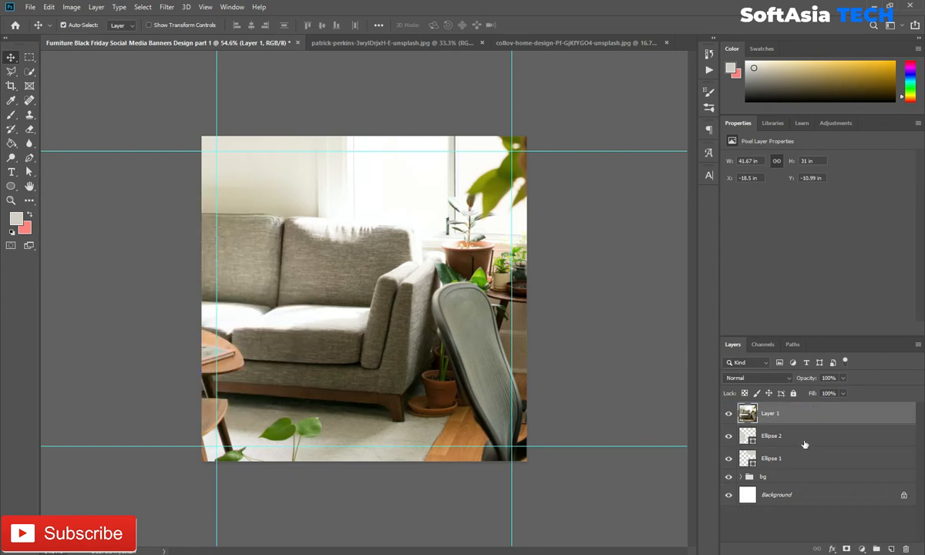
right_click(771, 413)
left_click(698, 242)
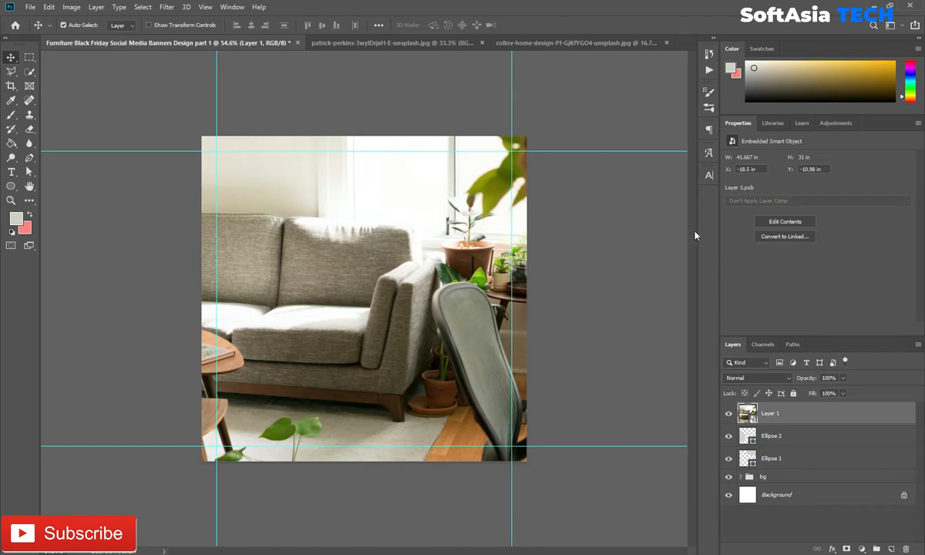
Scale the sofa photo to about 46%, position it over Ellipse 2 and clip it to that ellipse.
key("ctrl+t")
key("ctrl+0")
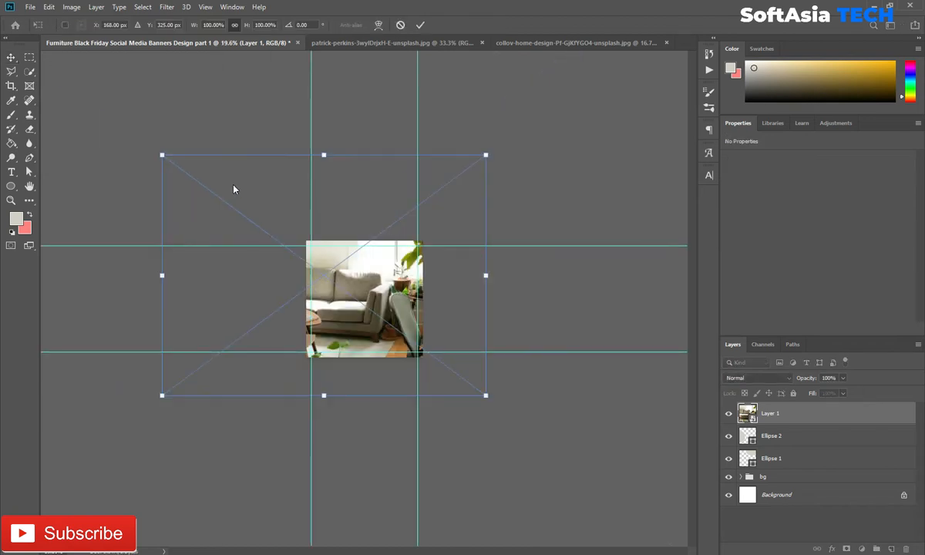
left_click_drag(163, 152, 335, 283)
left_click_drag(418, 359, 352, 305)
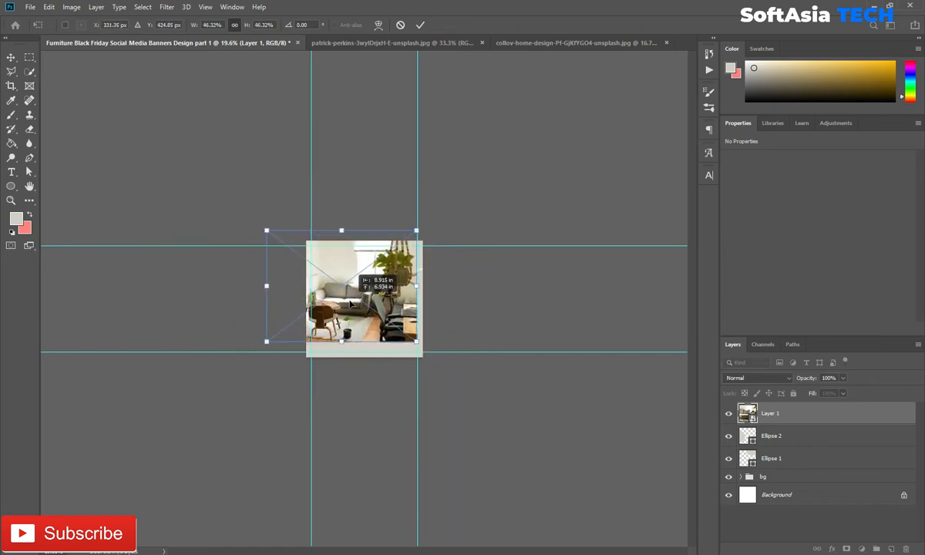
left_click(809, 414)
left_click(799, 421, "alt")
scroll(336, 336, "up", 10)
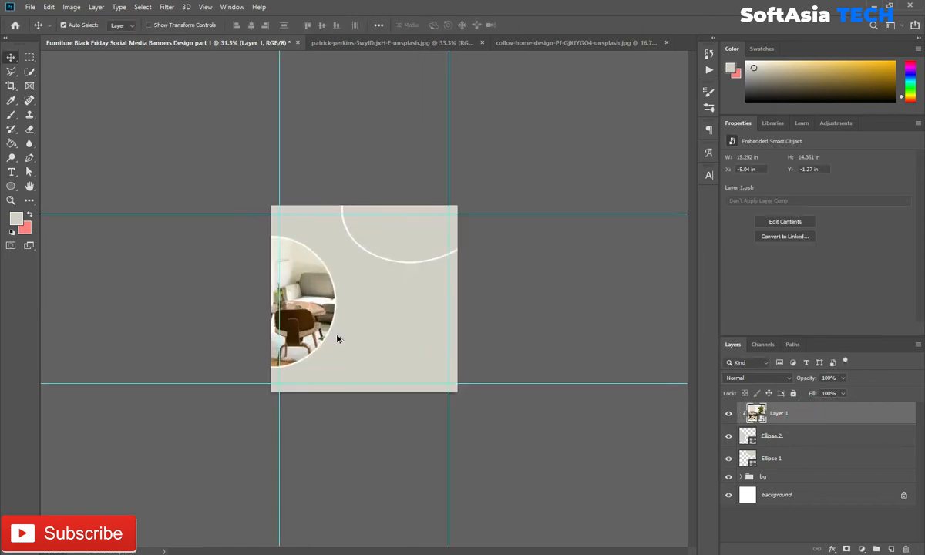
mouse_move(180, 371)
left_mouse_down()
mouse_move(178, 343)
mouse_move(183, 378)
left_mouse_up()
Add the dining-room photo to the banner as a smart object and place its layer directly above Ellipse 1.
left_click_drag(315, 339, 409, 245)
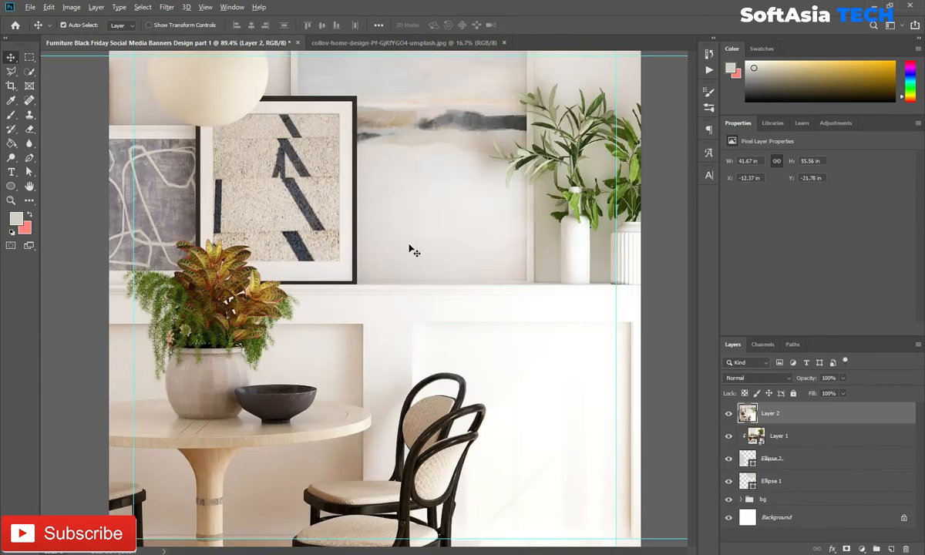
scroll(409, 245, "down", 5)
right_click(823, 424)
left_click(741, 240)
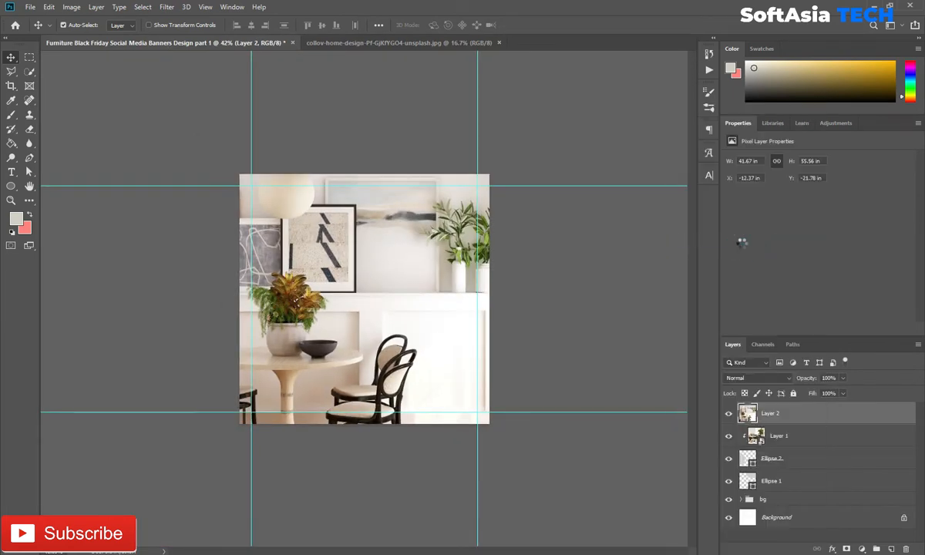
scroll(456, 257, "down", 5)
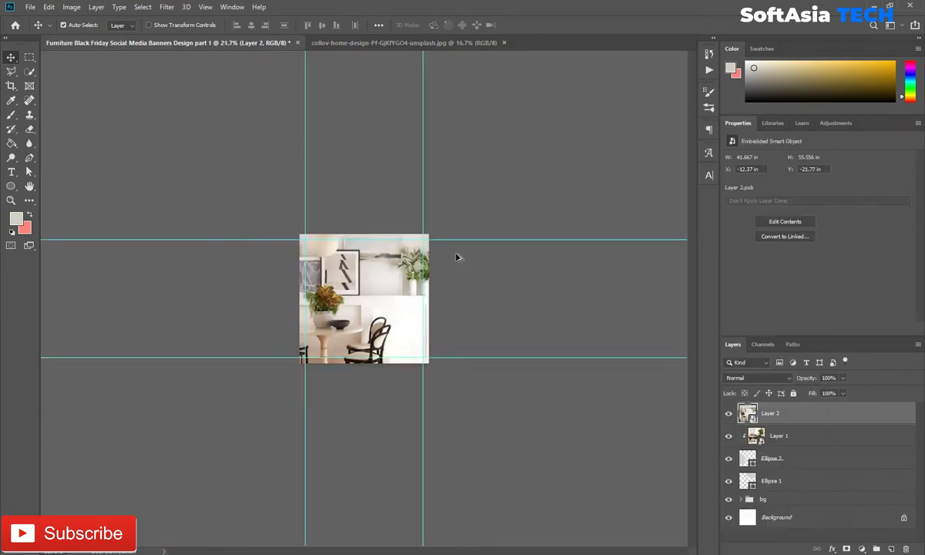
left_click_drag(779, 413, 833, 470)
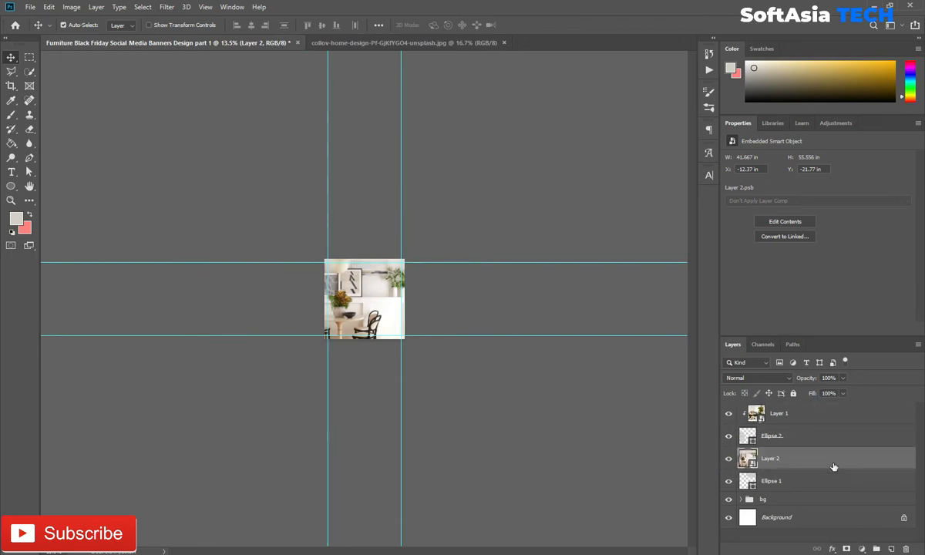
Scale the dining-room photo to about 25%, position it over Ellipse 1 at the canvas's upper right and clip it to that ellipse.
key("ctrl+t")
scroll(578, 408, "down", 3)
left_click_drag(429, 208, 360, 315)
left_click_drag(329, 355, 373, 291)
scroll(374, 291, "up", 10)
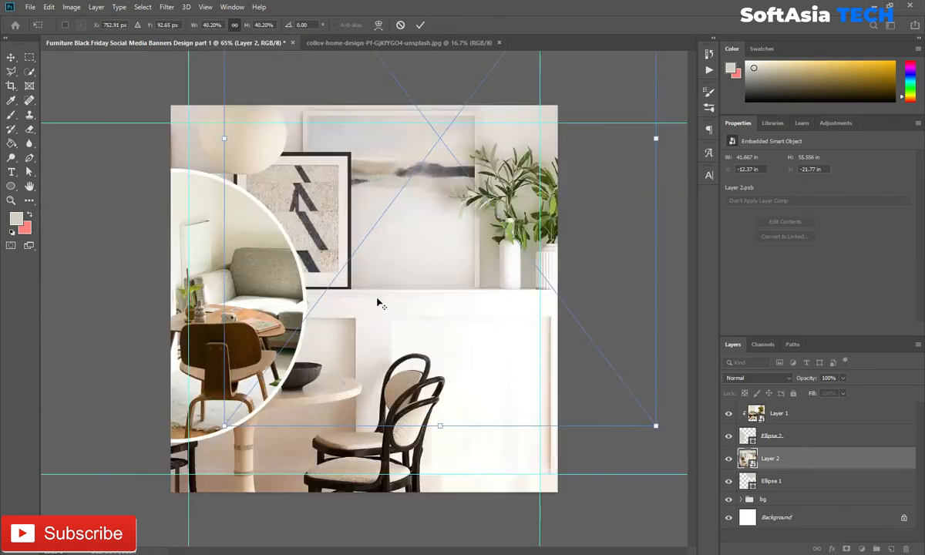
scroll(499, 108, "down", 2)
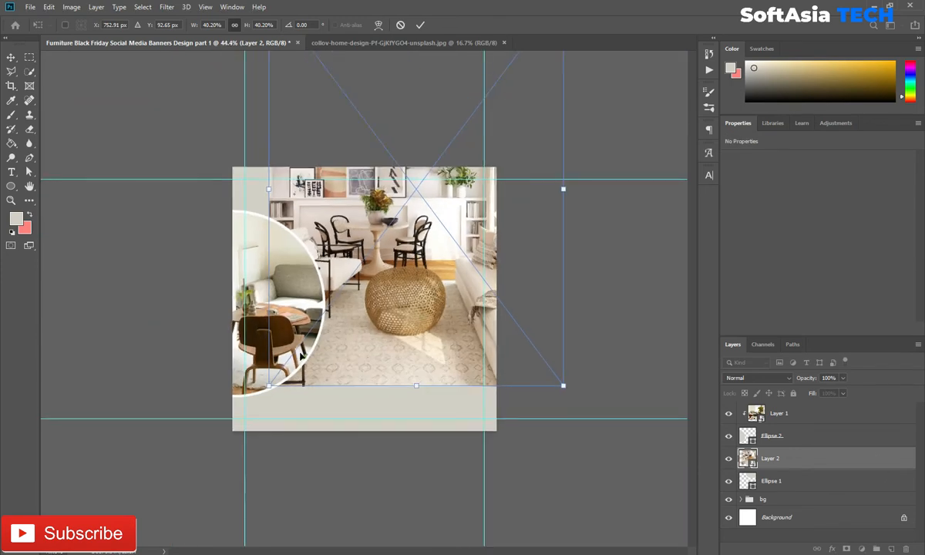
left_click_drag(269, 385, 378, 240)
left_click_drag(438, 131, 388, 185)
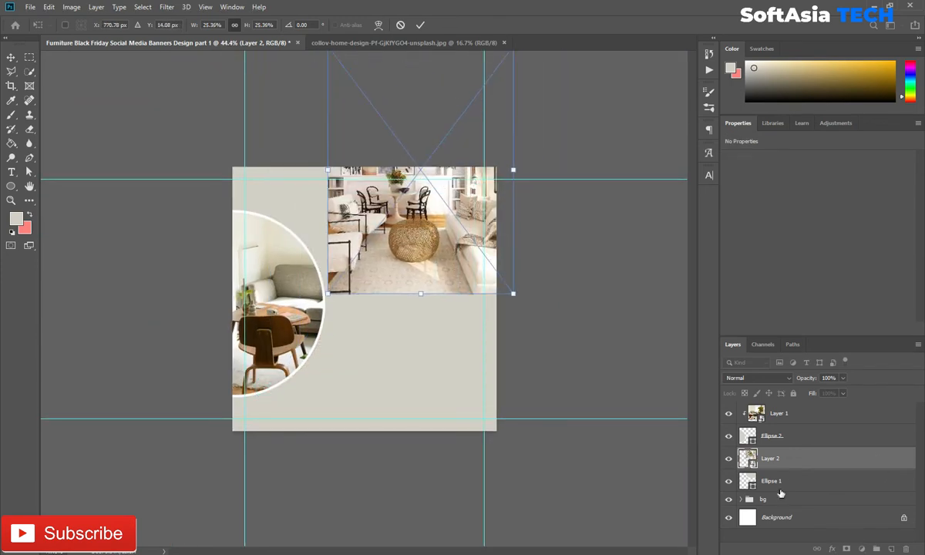
key("Return")
left_click(783, 462, "alt")
left_click_drag(420, 202, 457, 201)
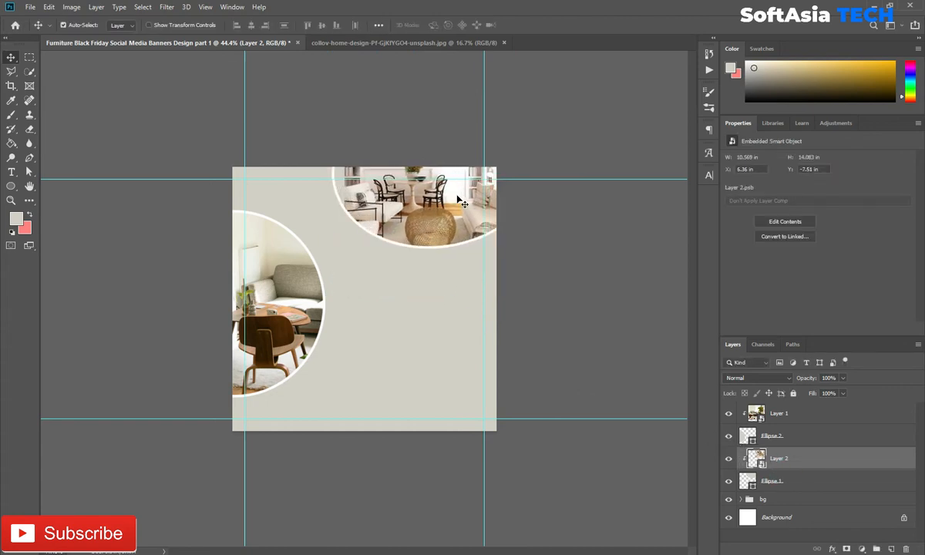
Group both ellipses and their clipped photo layers into a group named image.
left_click(819, 481)
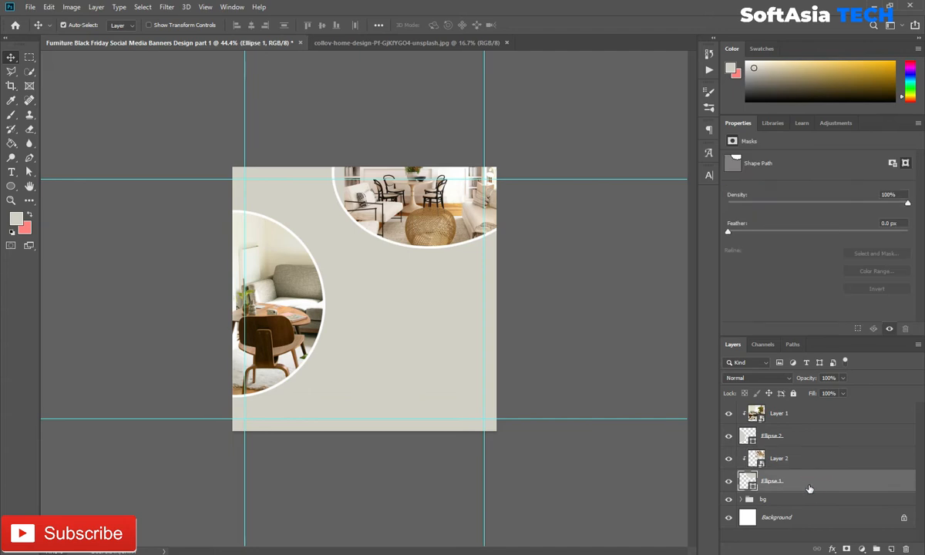
left_click(801, 423, "shift")
key("ctrl+g")
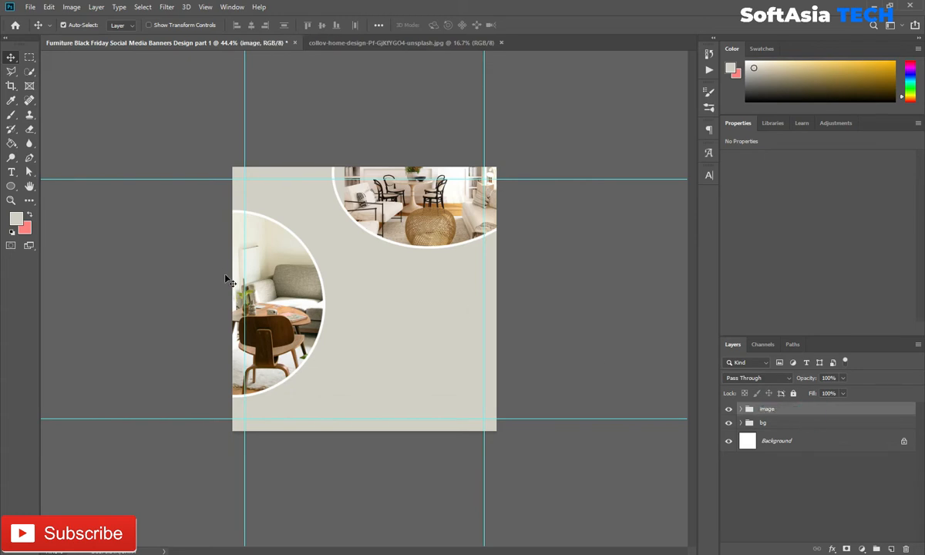
Add the text "SA" in 72 pt Playfair Display Black and place it in the canvas's upper-left corner against the guides.
scroll(229, 277, "up", 5)
left_click_drag(220, 149, 283, 272)
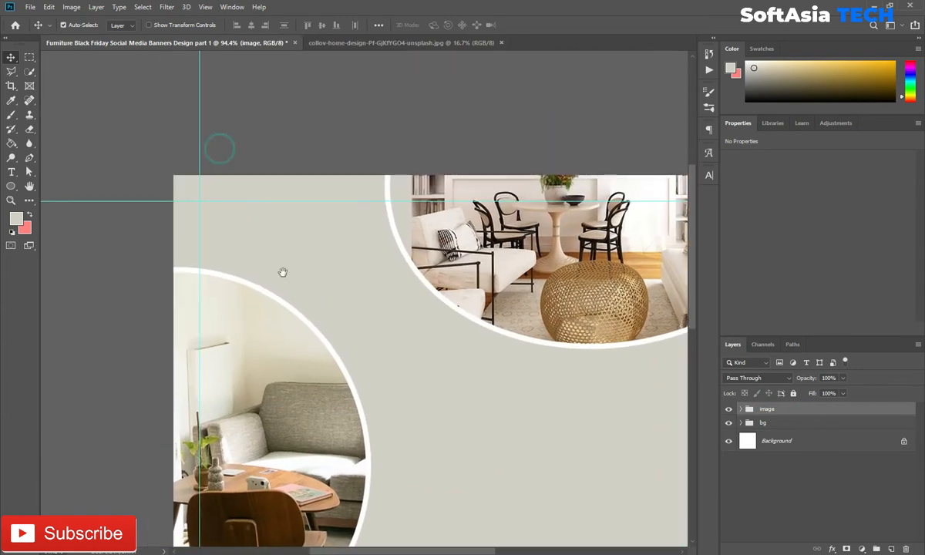
left_click(236, 226)
key("BackSpace")
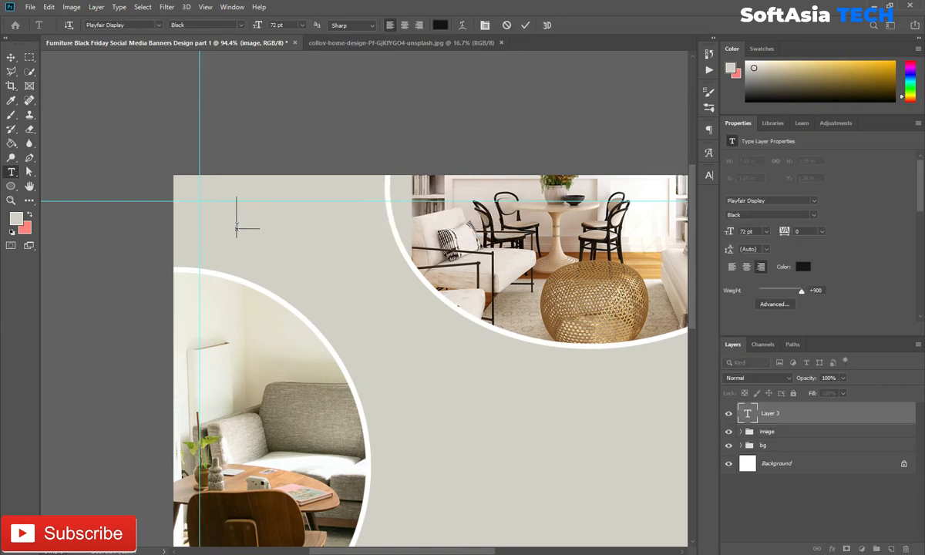
left_click(796, 420)
key("ctrl+t")
left_click_drag(264, 219, 226, 220)
left_click(528, 26)
Add the text "BLACK FRIDAY" in 72 pt Playfair Display Black on the empty grey area beside the sofa photo.
left_click_drag(501, 412, 392, 268)
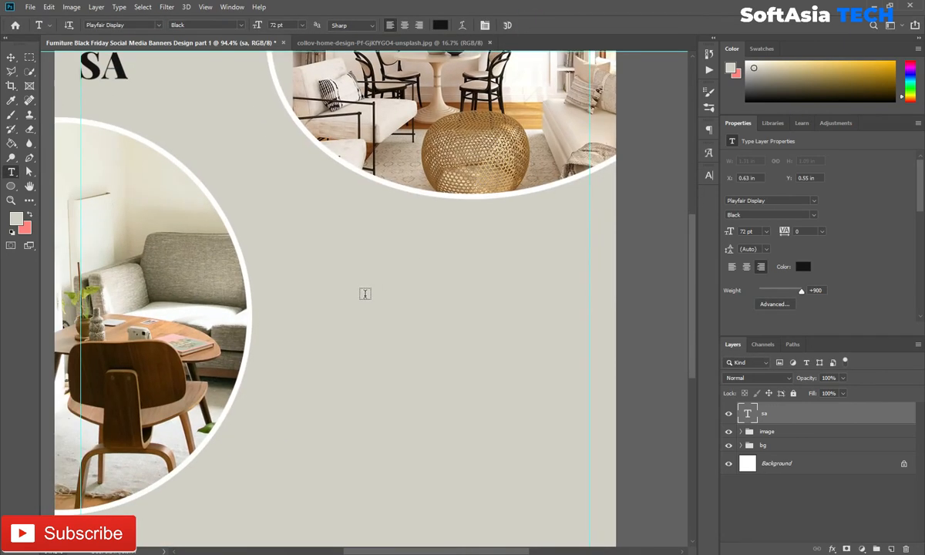
left_click(365, 293)
key("BackSpace")
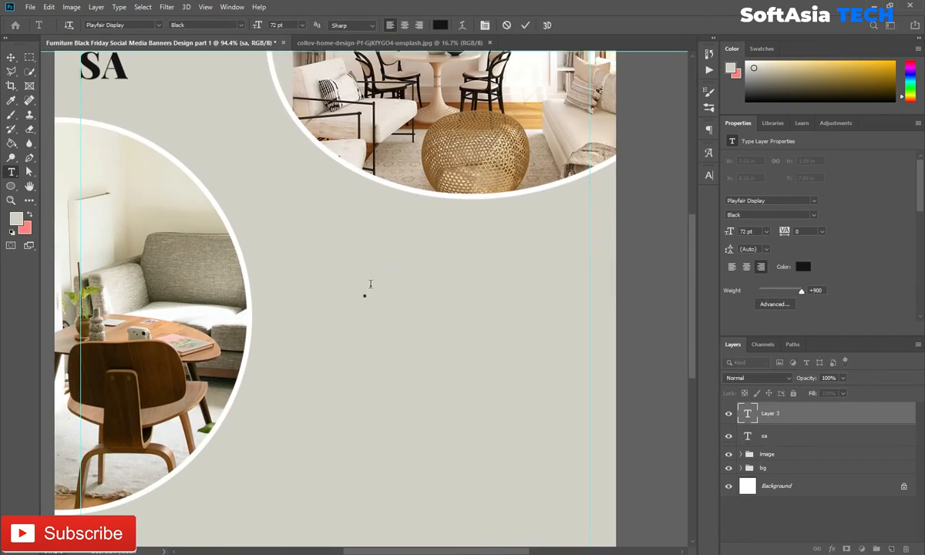
type("BLACK FR")
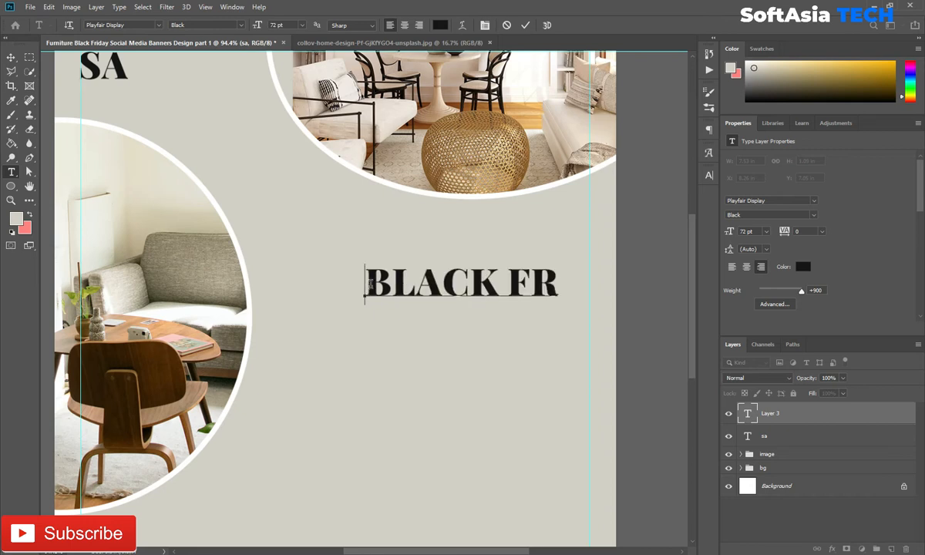
type("IDA")
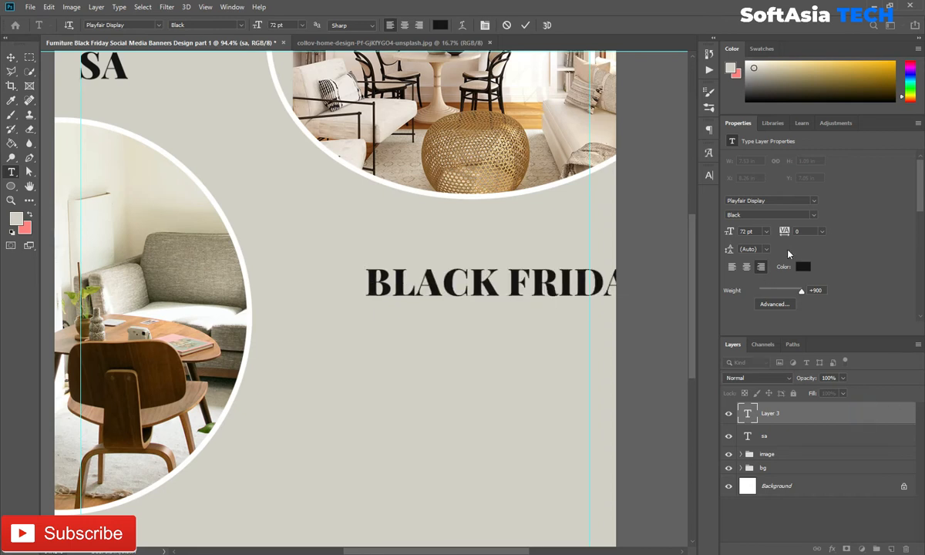
key("ctrl+Return")
Scale the BLACK FRIDAY text to about 77% and position it below the dining-room ellipse, inside the guides.
key("ctrl+t")
left_click_drag(550, 285, 482, 284)
left_click_drag(587, 262, 541, 267)
left_click_drag(475, 291, 517, 288)
left_click_drag(580, 264, 560, 263)
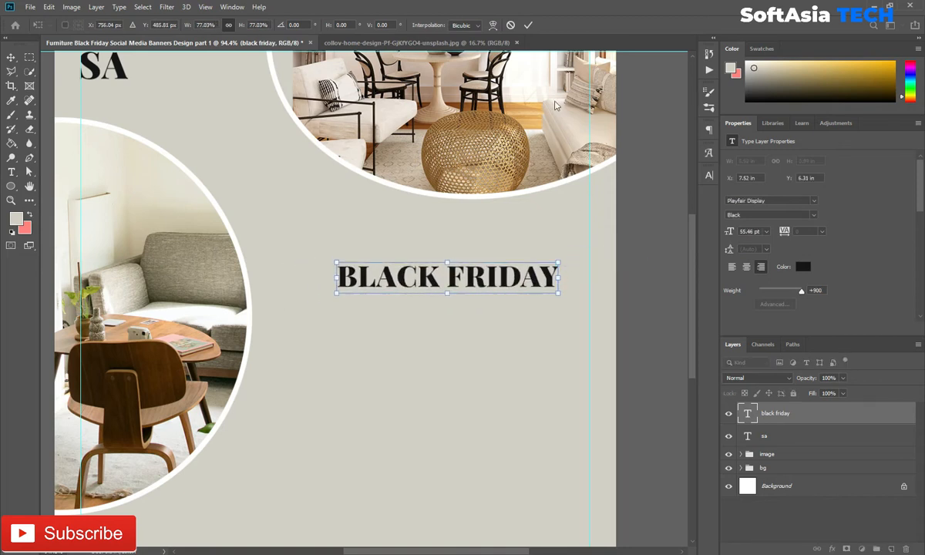
left_click(530, 27)
Add the text "SALE" below the BLACK FRIDAY line in 72 pt Playfair Display Black.
left_click(409, 349)
type("sale")
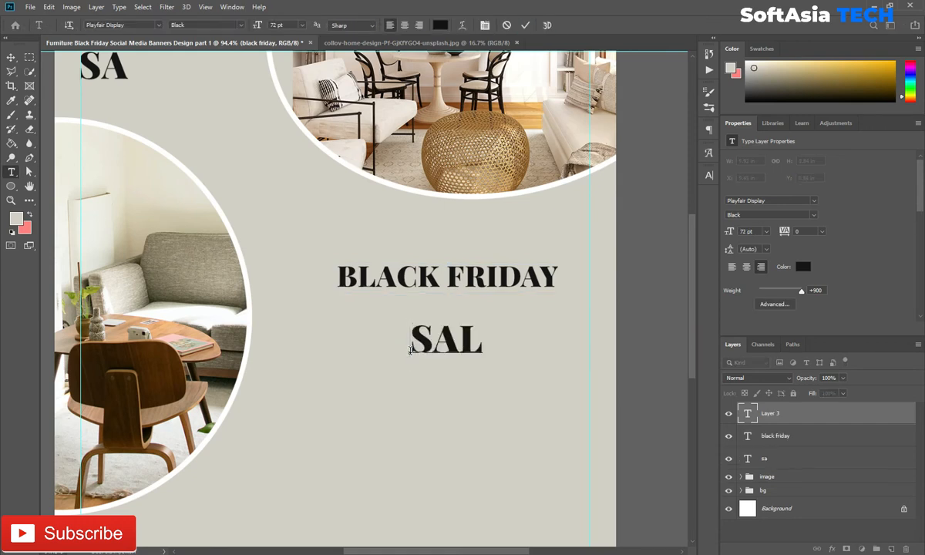
left_click(848, 415)
Enlarge the SALE text to about 281% and place it directly beneath the BLACK FRIDAY line.
key("ctrl+t")
left_click_drag(505, 317, 568, 285)
left_click_drag(547, 318, 602, 268)
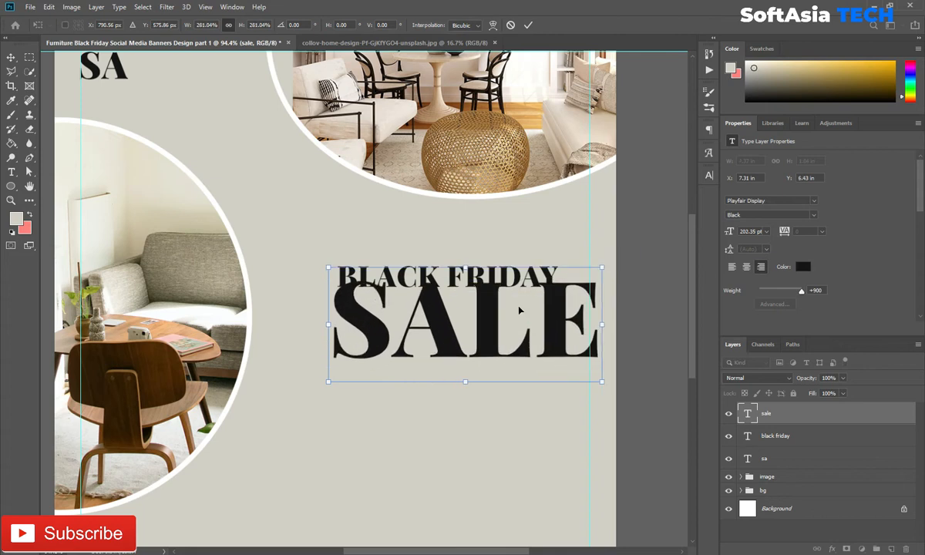
left_click_drag(518, 307, 494, 320)
left_click(528, 24)
Move the SALE and BLACK FRIDAY texts higher on the canvas, stacking them closely below the dining-room ellipse.
left_click_drag(360, 483, 338, 338)
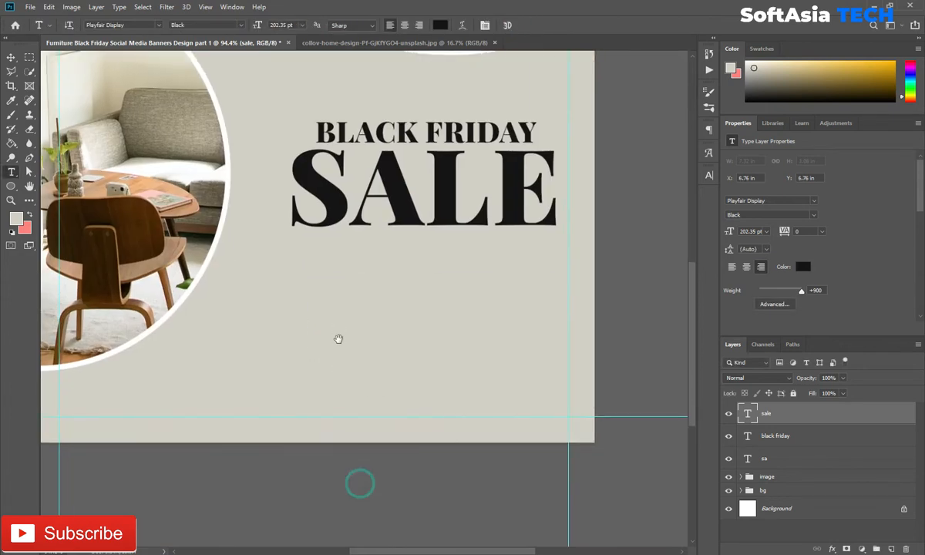
key("v")
left_click_drag(419, 198, 434, 156)
left_click_drag(419, 116, 414, 244)
left_click_drag(427, 263, 428, 230)
left_click_drag(437, 306, 442, 282)
left_click_drag(428, 222, 436, 230)
Enlarge the BLACK FRIDAY text to about 60 pt and keep it centred above SALE.
key("ctrl+t")
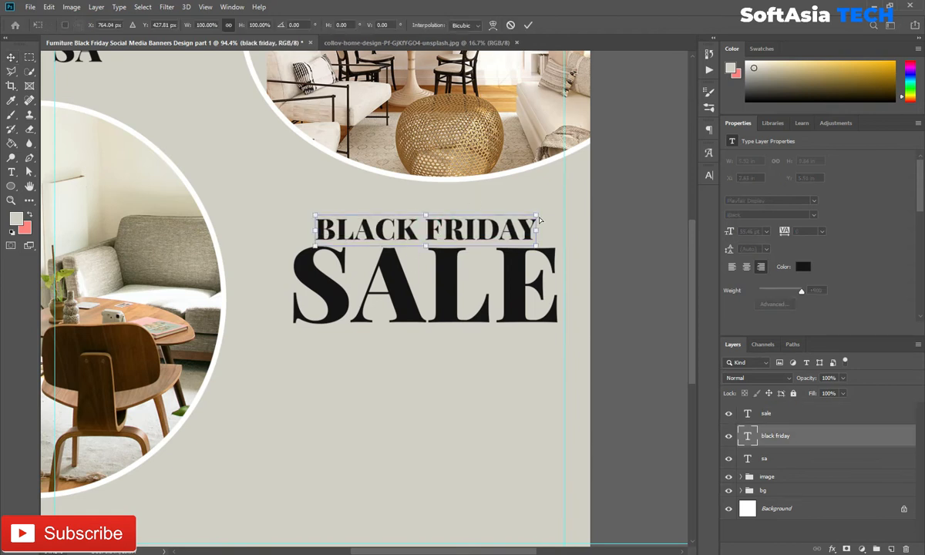
left_click_drag(538, 217, 512, 240)
left_click(528, 26)
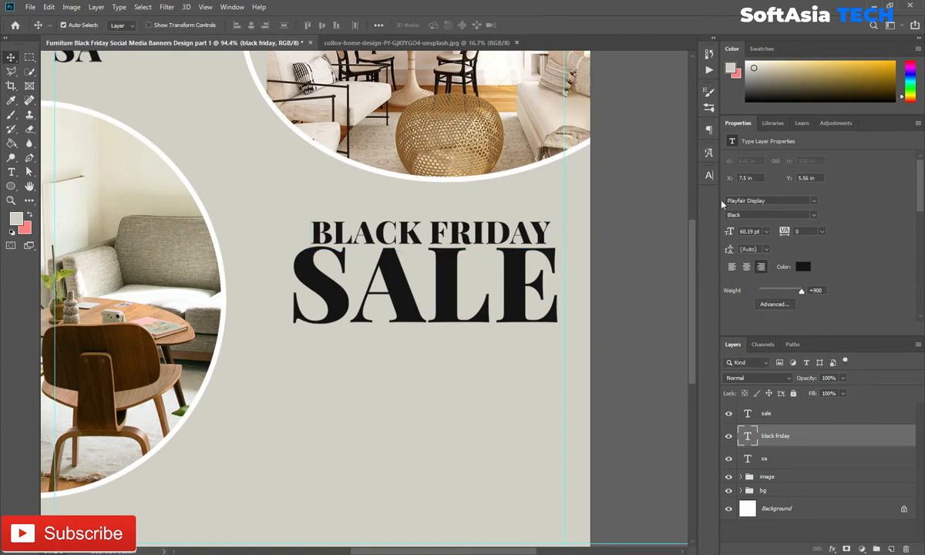
Recolour the BLACK FRIDAY text with the coral background colour, fd827d.
left_click(709, 174)
left_click(674, 236)
left_click(28, 226)
left_click(875, 360)
left_click(678, 172)
Set the BLACK FRIDAY text colour to pure black, 000000.
left_click(802, 266)
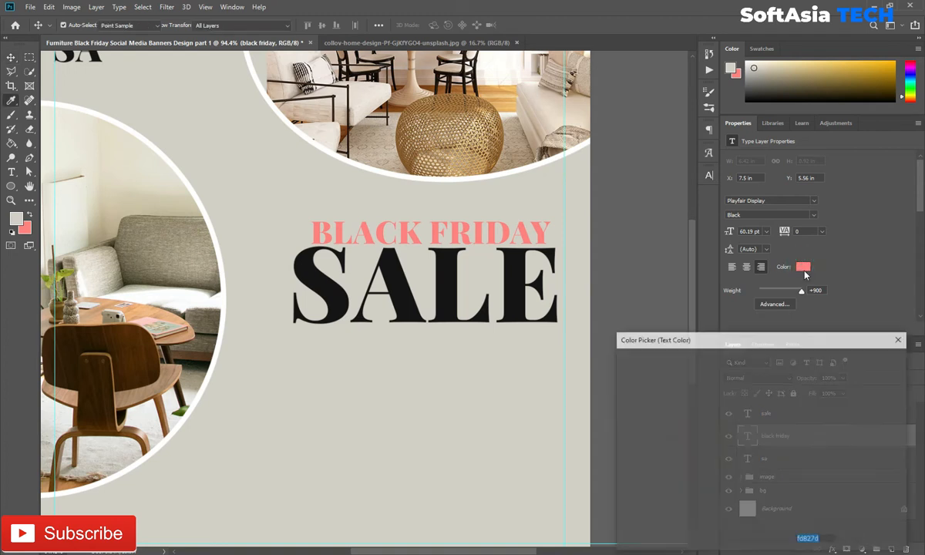
left_click_drag(748, 448, 600, 511)
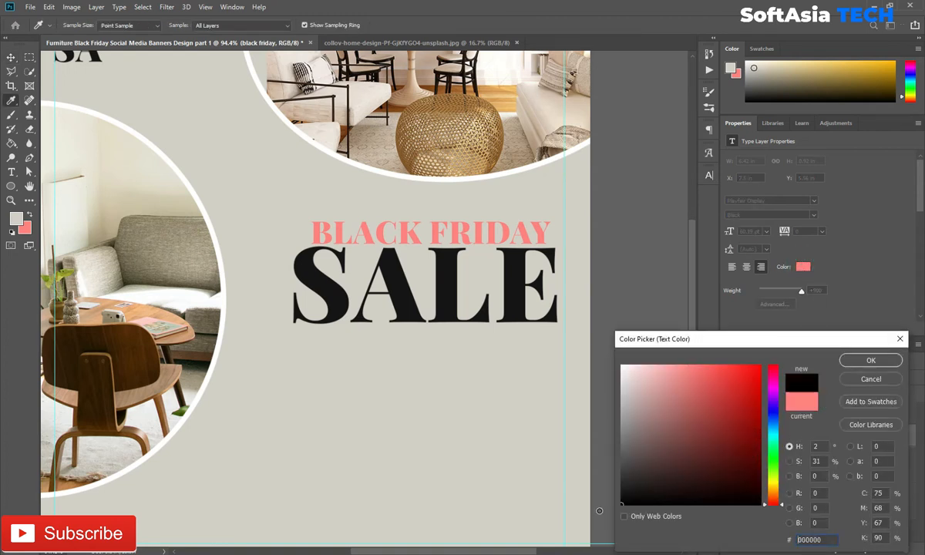
left_click(886, 362)
key("v")
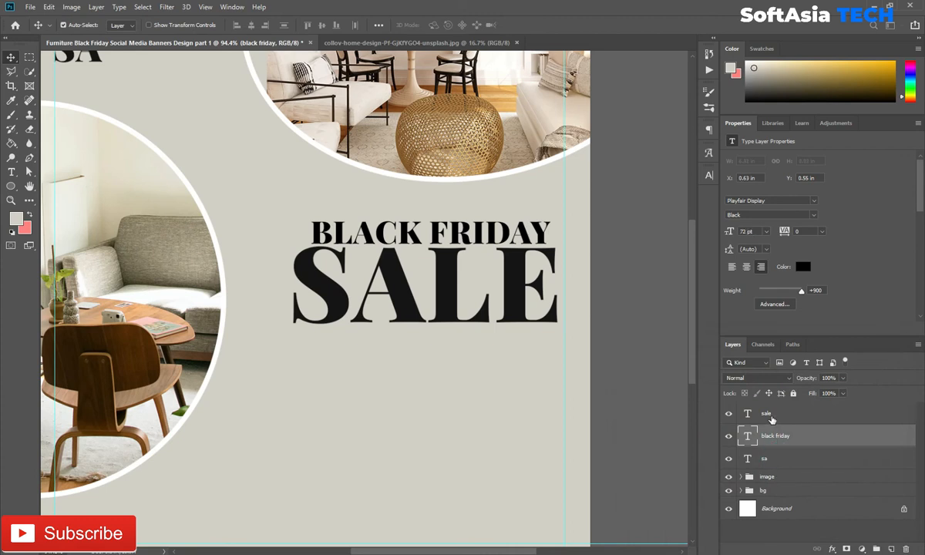
Recolour the SALE text coral, fd827d, by sampling the current background colour.
left_click(771, 419)
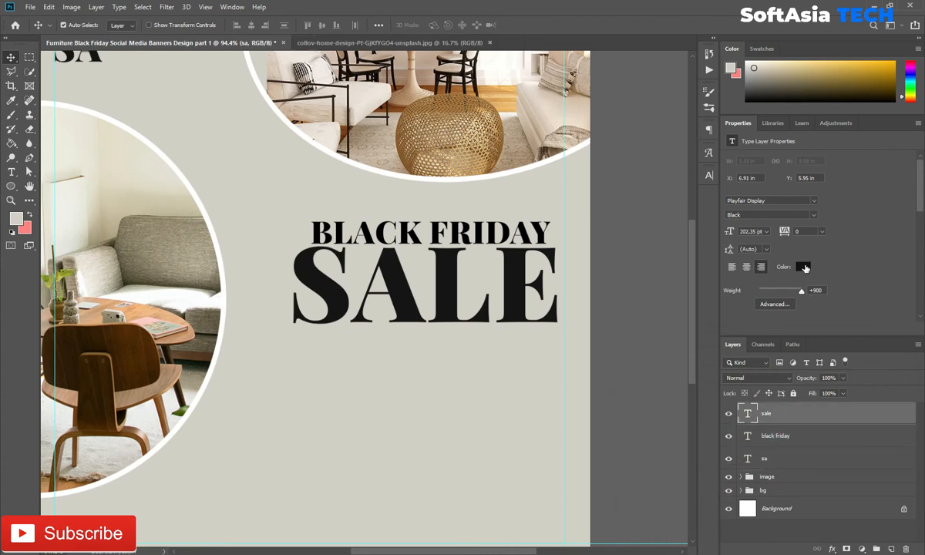
left_click(803, 266)
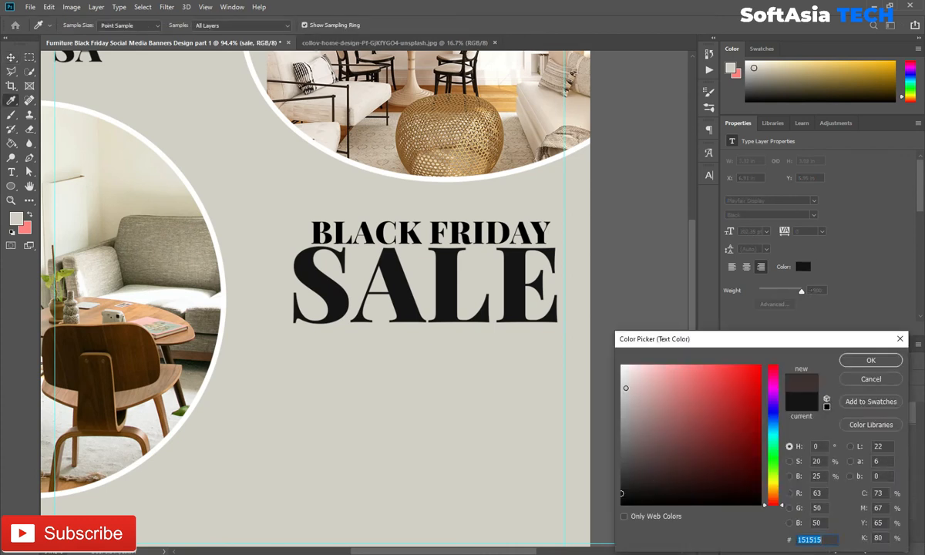
left_click(24, 226)
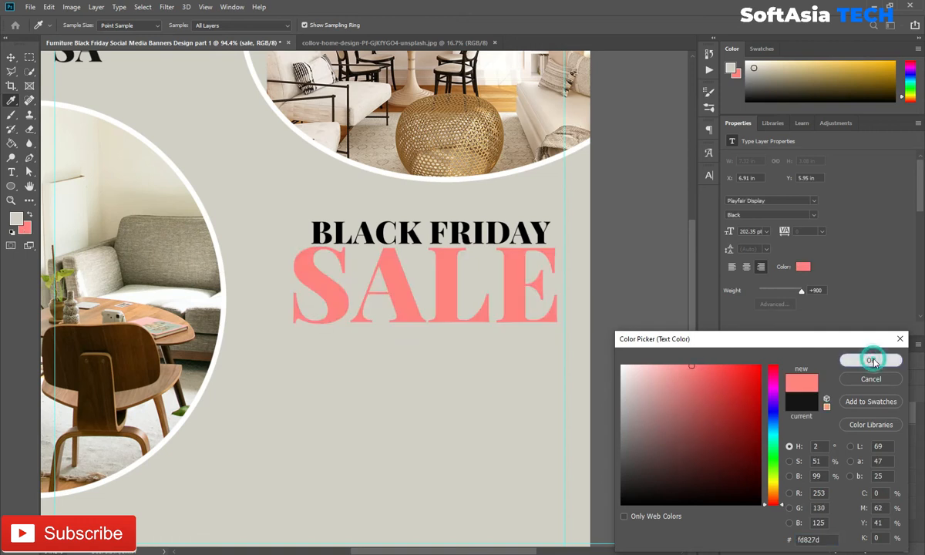
left_click(871, 360)
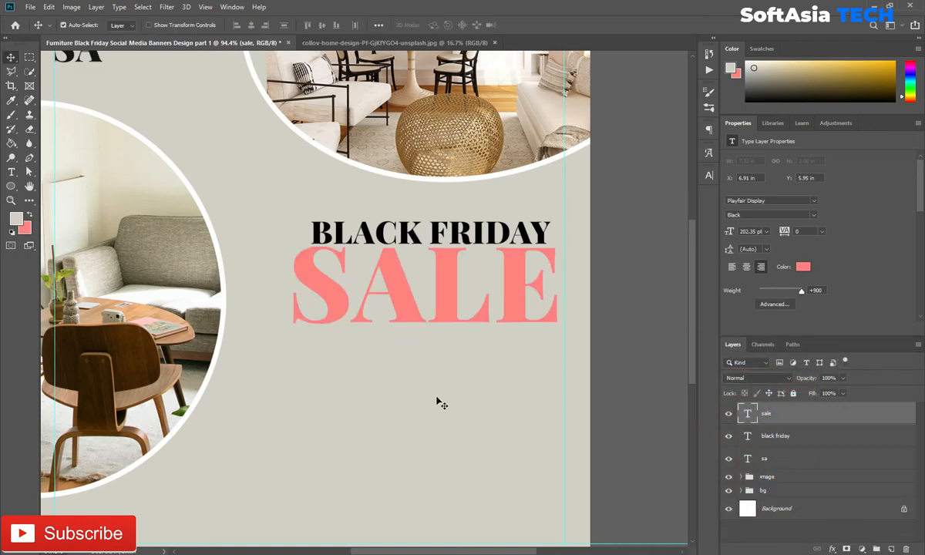
Add the coral text "LIMITED TIME OFFER" in 72 pt Playfair Display Black below SALE.
key("t")
left_click(370, 397)
key("BackSpace")
type("LIMITE")
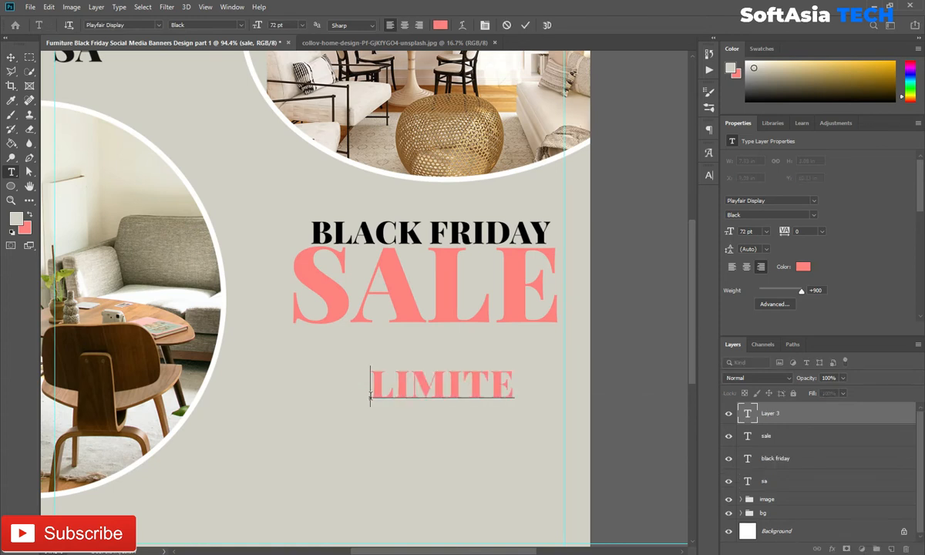
type("D T")
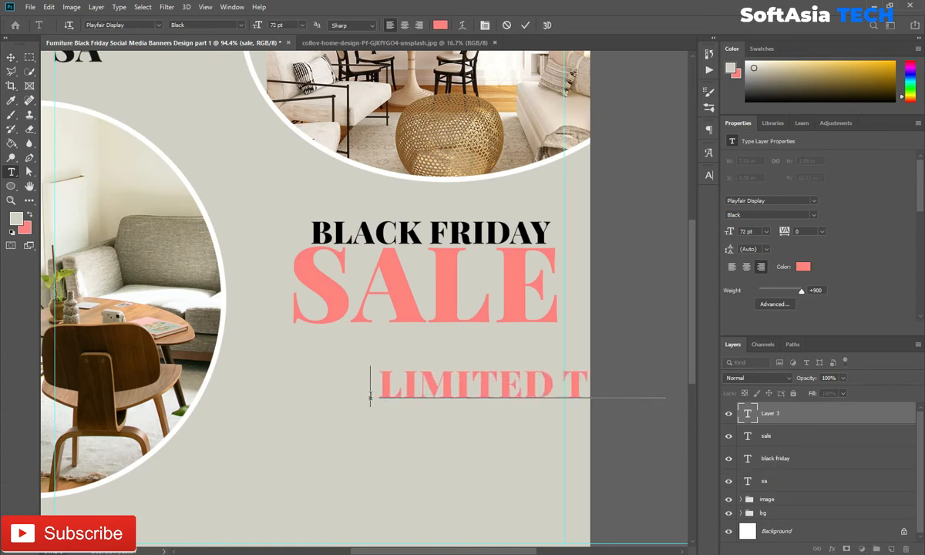
type("I")
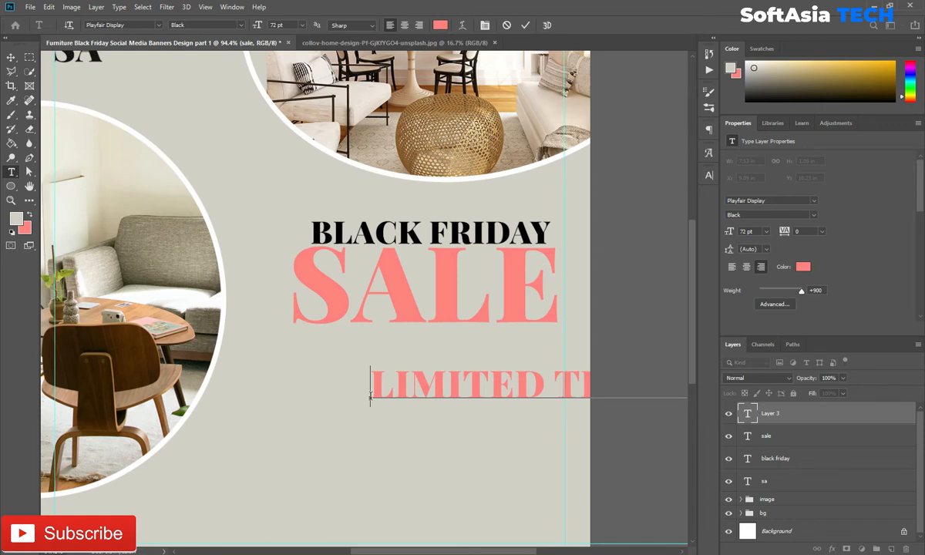
left_click(790, 420)
Scale the LIMITED TIME OFFER text to about 51% and position it below the SALE headline.
key("ctrl+t")
left_click_drag(498, 380, 307, 384)
left_click_drag(179, 371, 389, 399)
left_click_drag(460, 401, 425, 395)
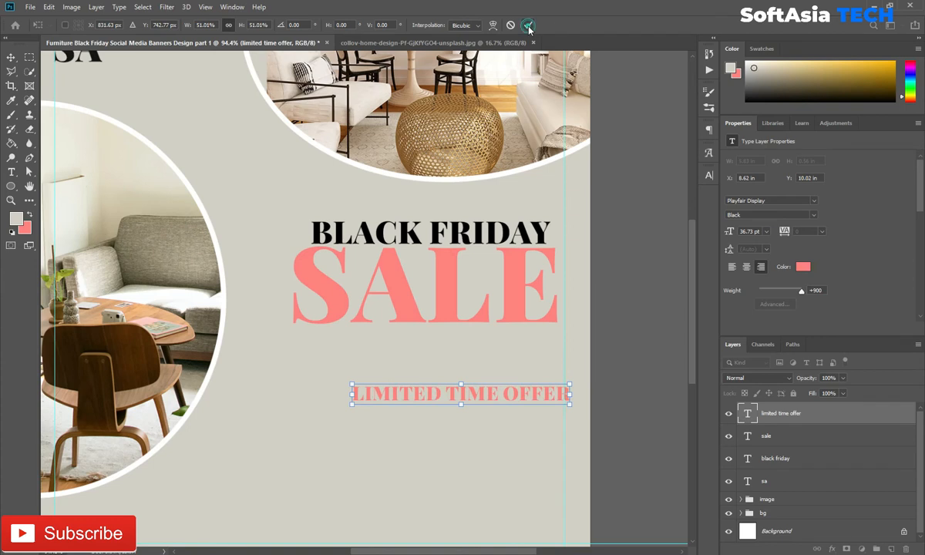
left_click(528, 29)
Hide the LIMITED TIME OFFER text and draw a rectangle about 525 × 63 px directly beneath SALE.
left_click(12, 171)
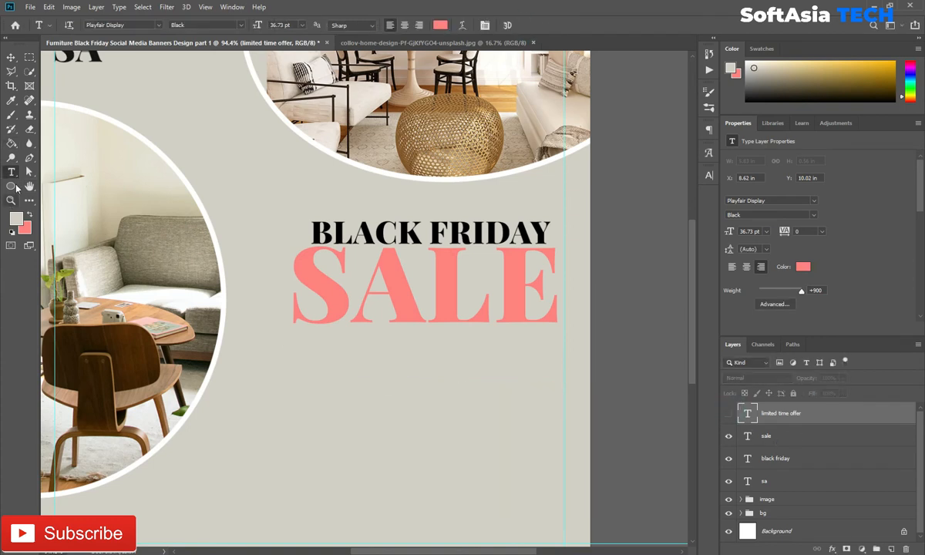
left_click(14, 186)
right_click(10, 187)
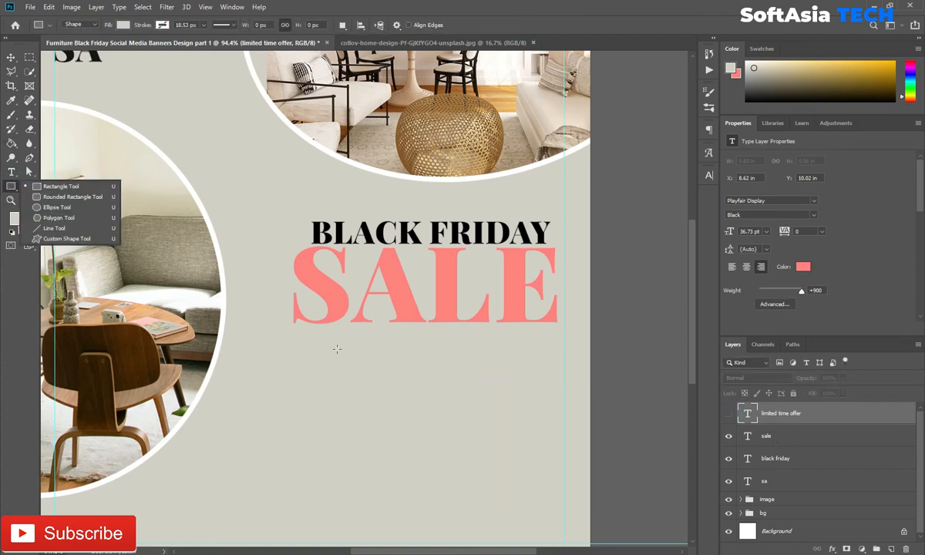
left_click(60, 185)
left_click_drag(290, 337, 571, 369)
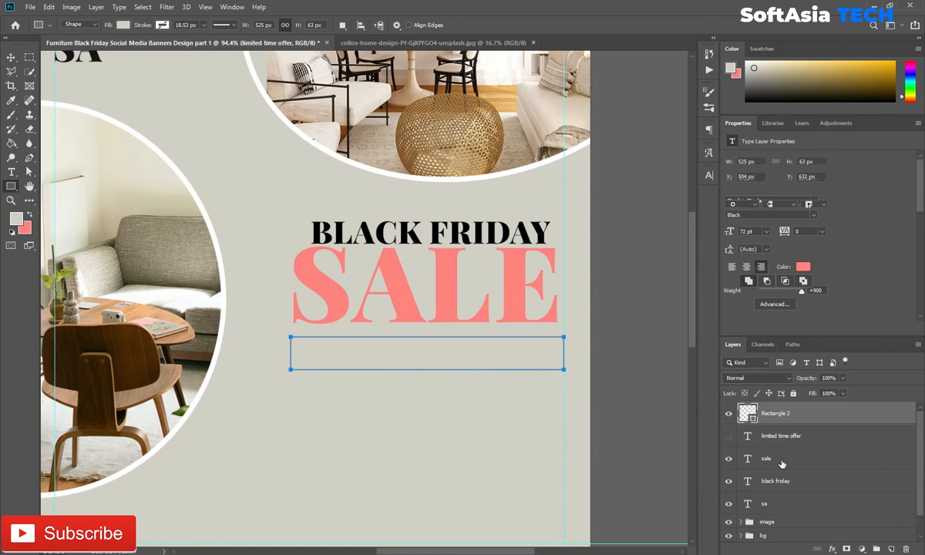
Show the rulers and place a horizontal guide through the vertical centre of the rectangle below SALE.
scroll(295, 400, "up", 4)
scroll(331, 375, "down", 4)
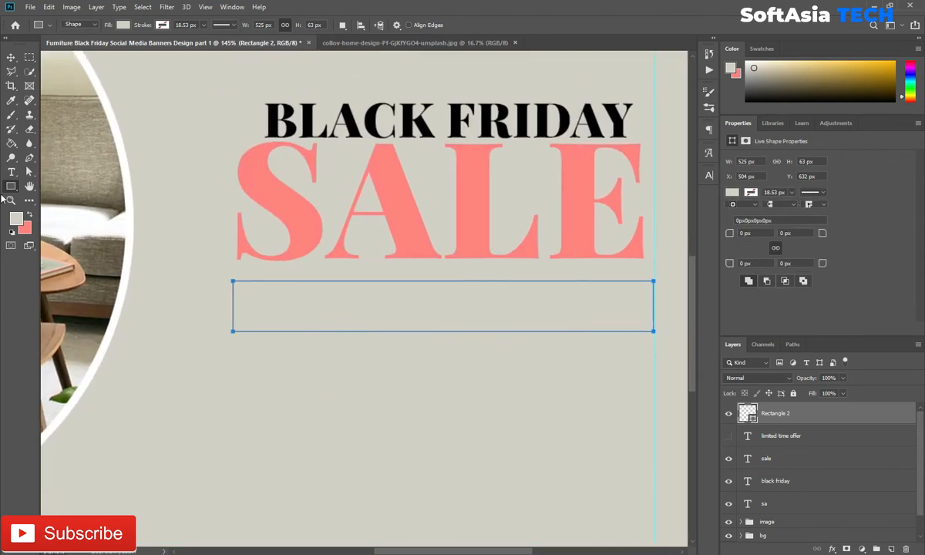
scroll(383, 245, "up", 1)
key("ctrl+r")
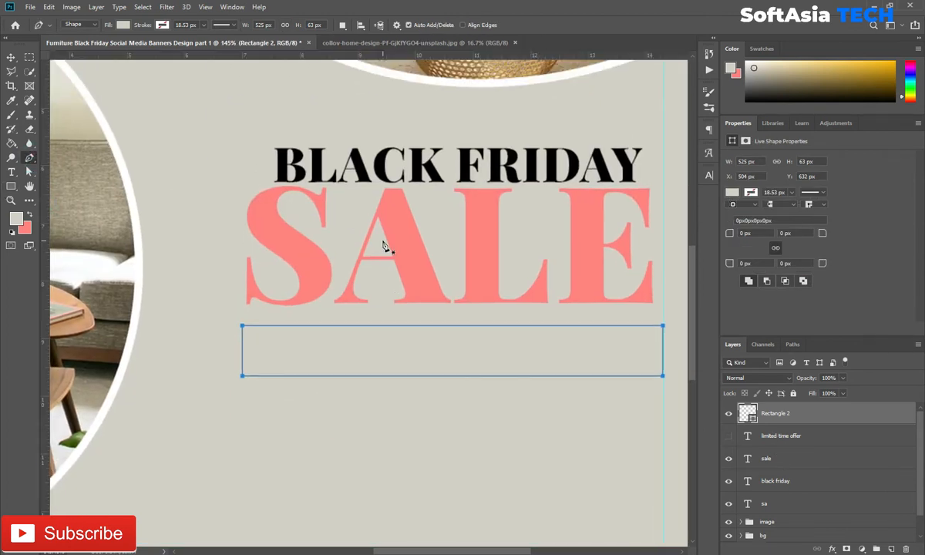
scroll(380, 322, "up", 4)
left_click_drag(333, 56, 295, 364)
key("ctrl+t")
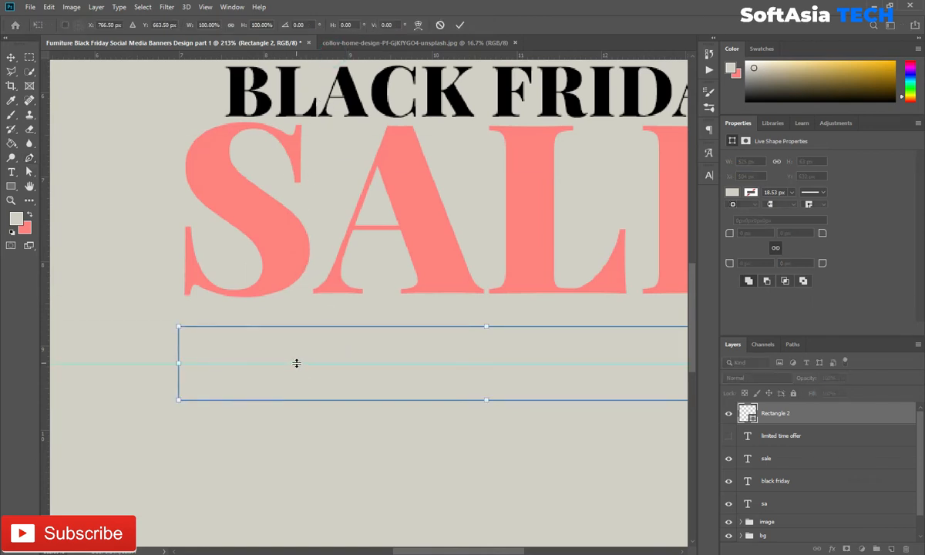
left_click(459, 26)
Add an anchor point at the middle of each short side of the rectangle, where the guide crosses.
key("p")
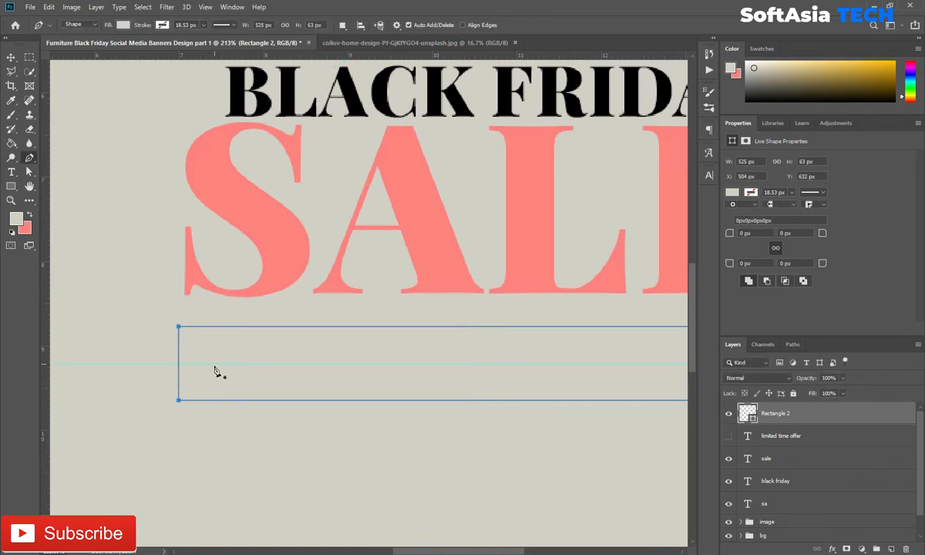
scroll(215, 372, "up", 5)
left_click(173, 359)
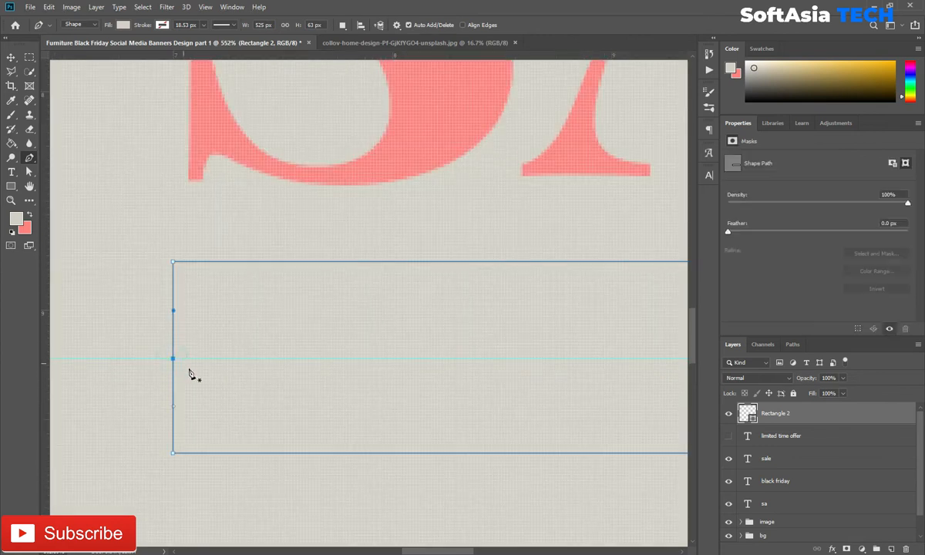
left_click_drag(585, 385, 380, 363)
left_click_drag(464, 355, 188, 347)
left_click_drag(369, 337, 324, 344)
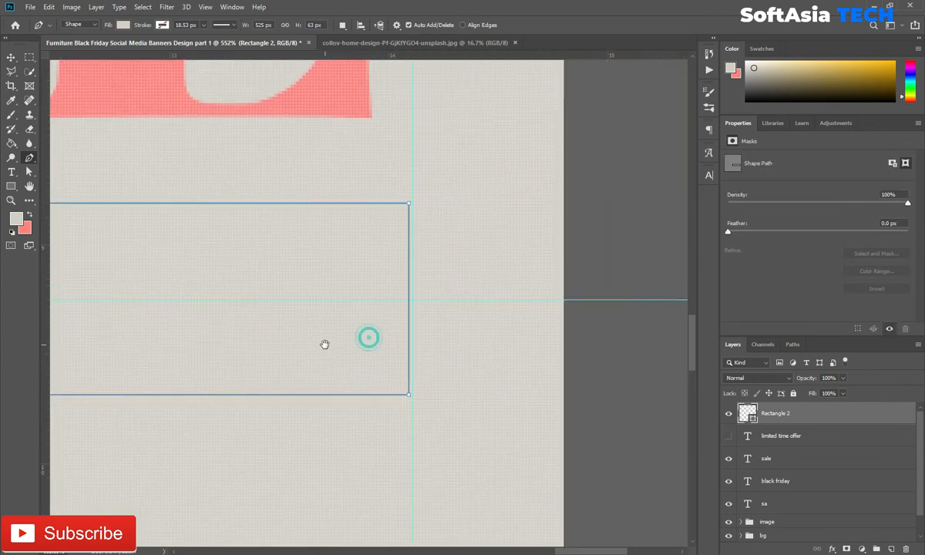
left_click(408, 300)
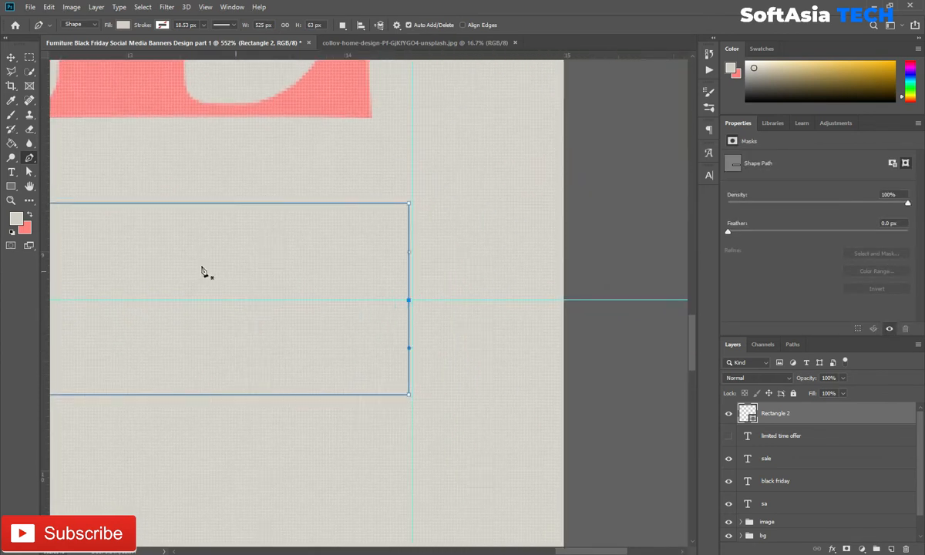
Nudge the new anchor on the rectangle's right side inward along the guide to curve that end.
left_click(410, 299)
key("Left")
key("Left")
key("Left")
key("Left")
key("Left")
key("Left")
key("Left")
key("Left")
key("Left")
key("Left")
key("Left")
key("Left")
key("Left")
key("Left")
key("Left")
key("Left")
key("Left")
key("Left")
key("Left")
key("Left")
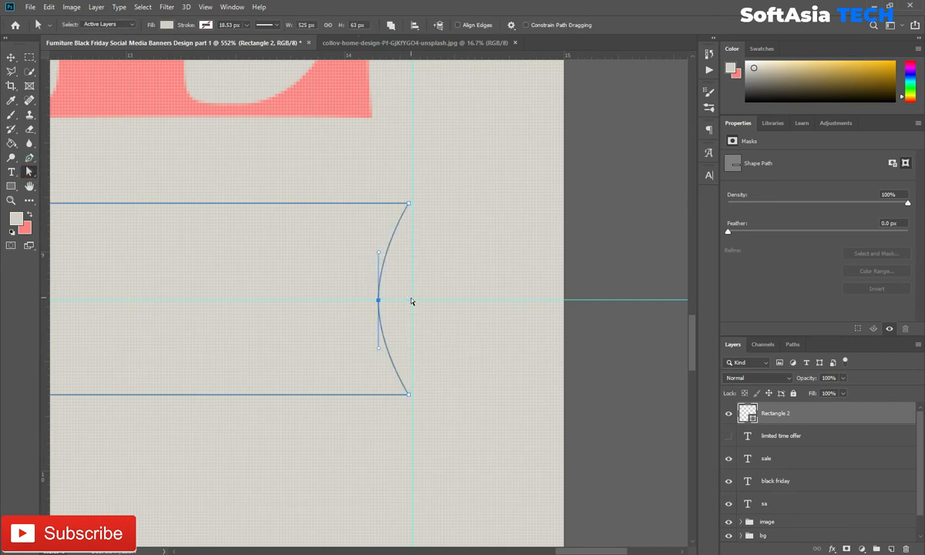
Nudge the new anchor on the rectangle's left side inward along the guide to form a curved notch.
left_click_drag(149, 345, 871, 421)
left_click_drag(165, 349, 863, 401)
left_click_drag(324, 396, 489, 471)
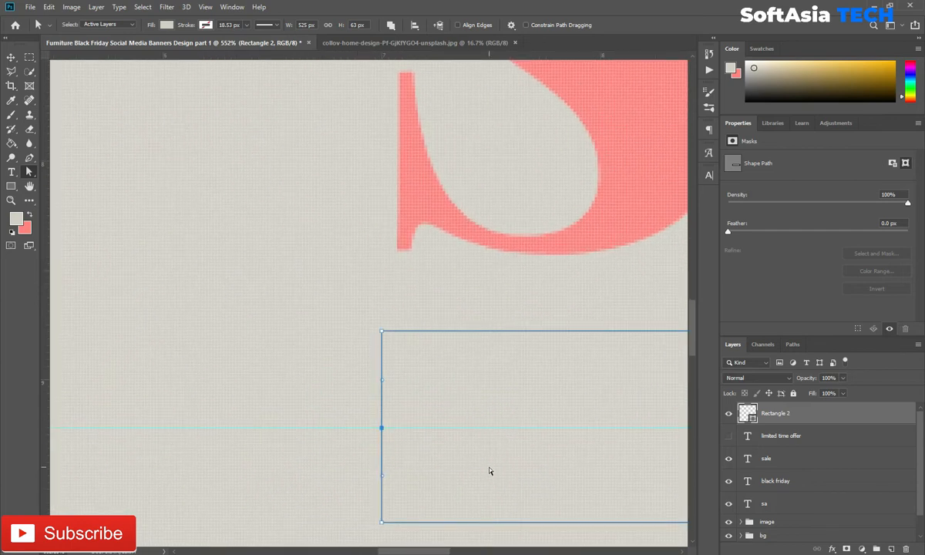
key("Right")
key("Right")
key("Right")
key("Right")
key("Right")
key("Right")
key("Right")
key("Right")
key("Right")
key("Right")
key("Right")
key("Right")
key("Right")
key("Right")
key("Right")
key("Right")
key("Right")
key("Right")
key("Right")
key("Right")
key("Right")
key("Right")
key("Right")
key("Right")
key("Right")
key("Right")
key("Right")
key("Right")
key("Right")
key("Right")
key("Right")
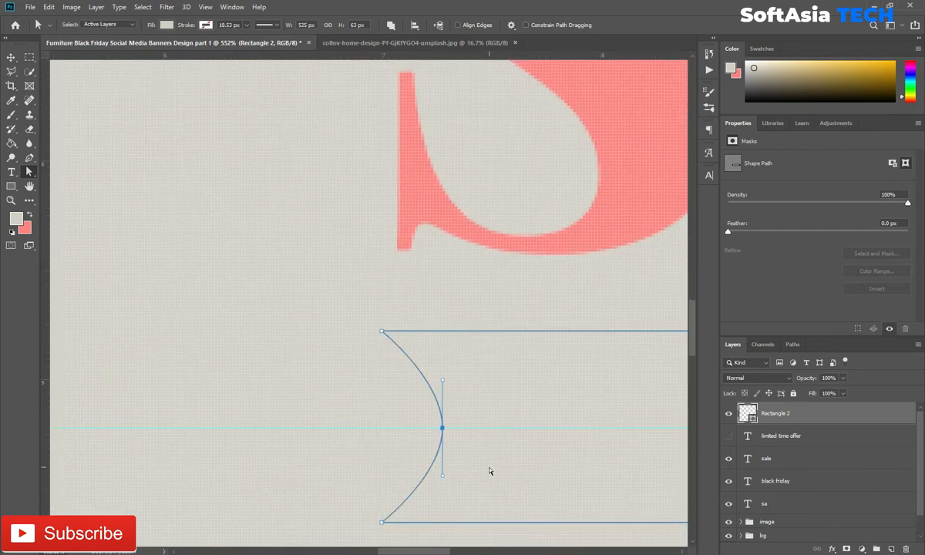
Move the right side's middle anchor further inward so its notch is as deep as the left one.
left_click_drag(593, 441, 81, 427)
left_click_drag(562, 415, 77, 432)
left_click_drag(365, 425, 417, 426)
scroll(176, 436, "down", 8)
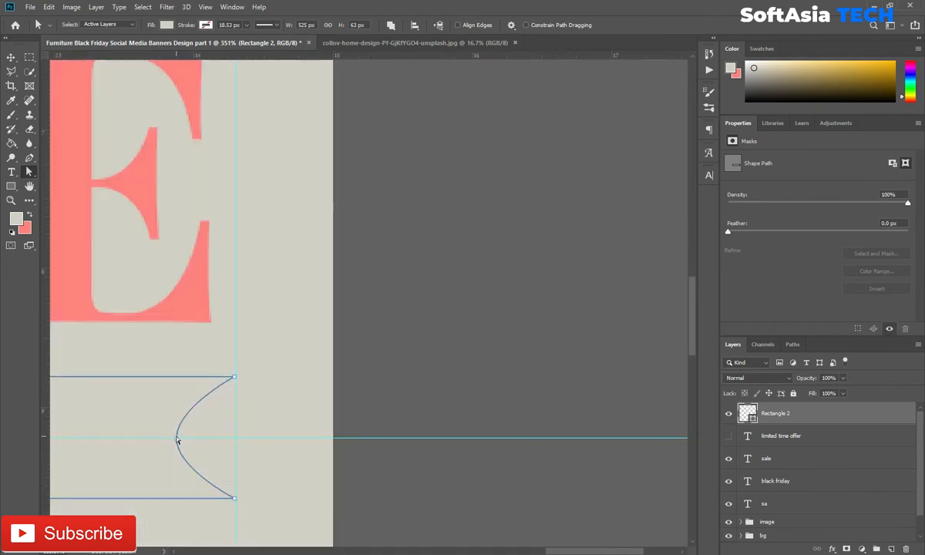
left_click_drag(132, 442, 549, 384)
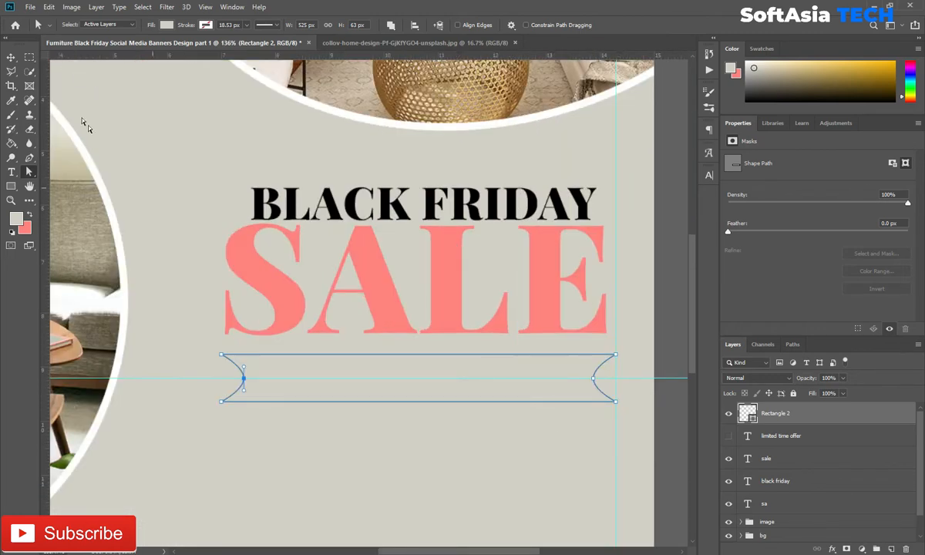
Convert the middle anchor of the left notch to a corner point for straight ribbon edges.
right_click(29, 158)
left_click(85, 205)
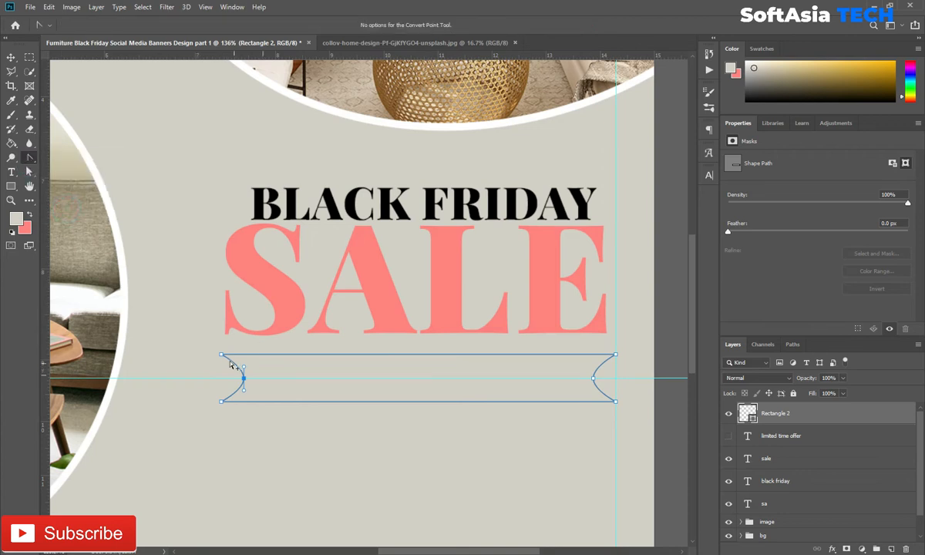
scroll(231, 372, "up", 4)
scroll(171, 342, "up", 4)
scroll(347, 453, "down", 3)
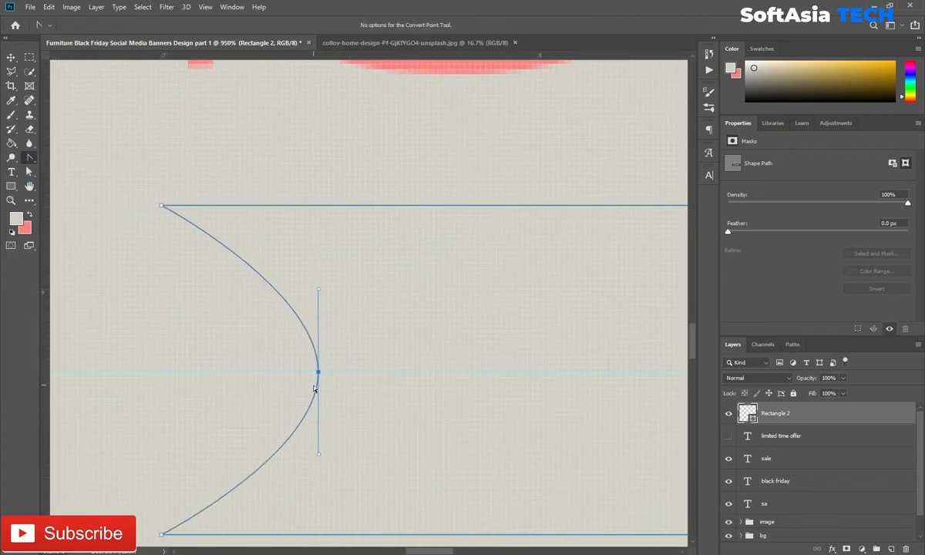
left_click(318, 373)
left_click_drag(452, 400, 212, 349)
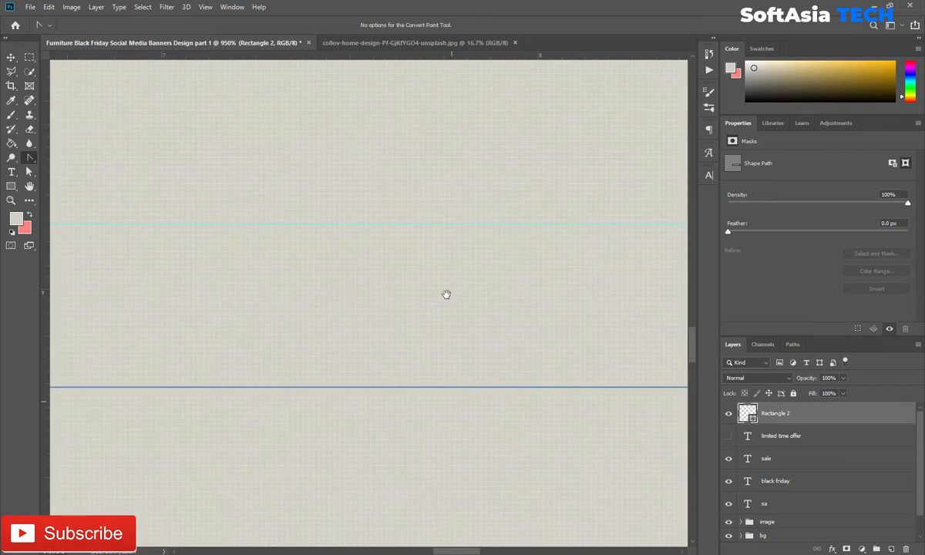
left_click_drag(559, 305, 381, 330)
left_click_drag(458, 339, 386, 380)
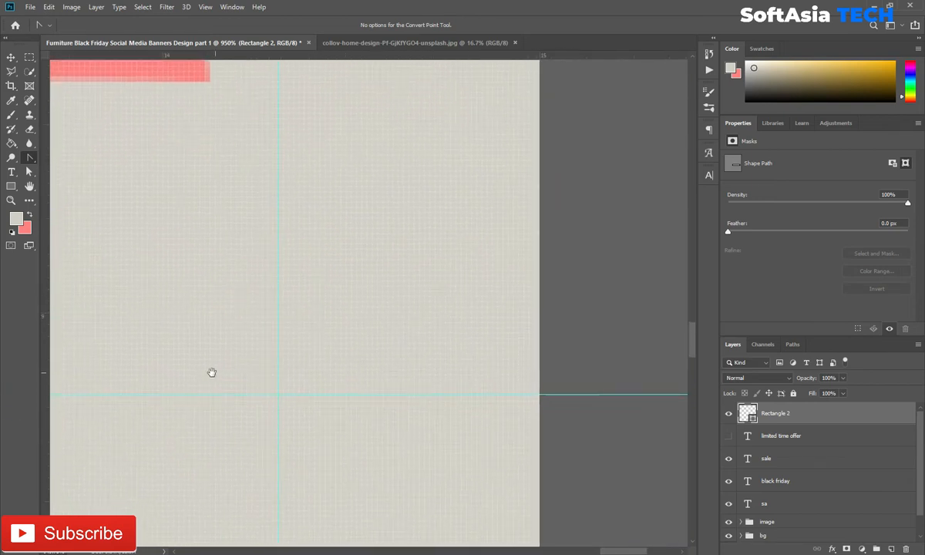
left_click_drag(210, 371, 325, 393)
scroll(471, 396, "down", 8)
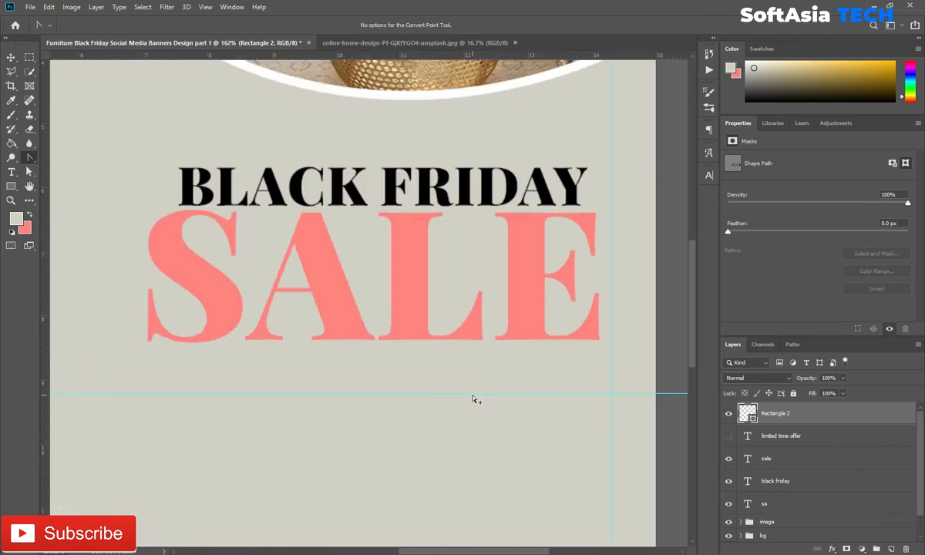
left_click(385, 358)
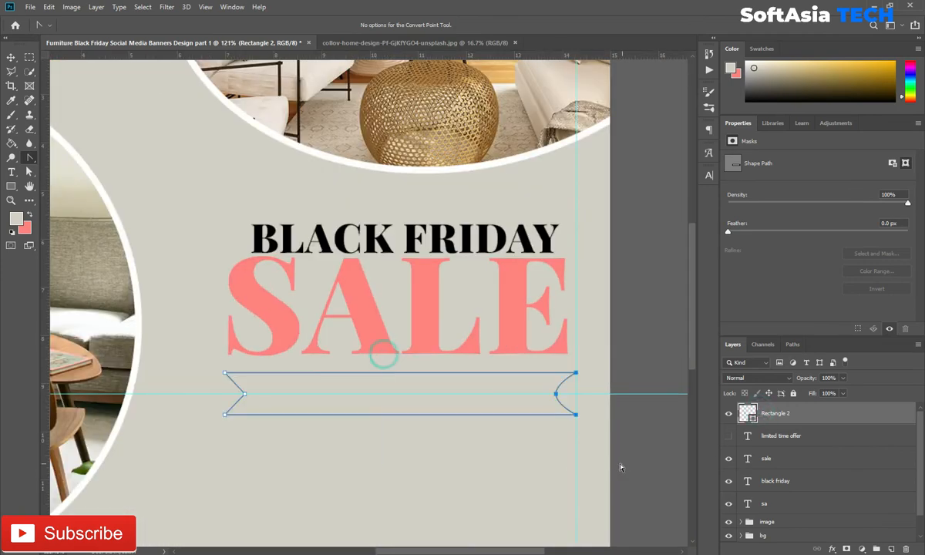
left_click_drag(566, 352, 566, 405)
Change the ribbon shape's fill colour to black.
double_click(746, 415)
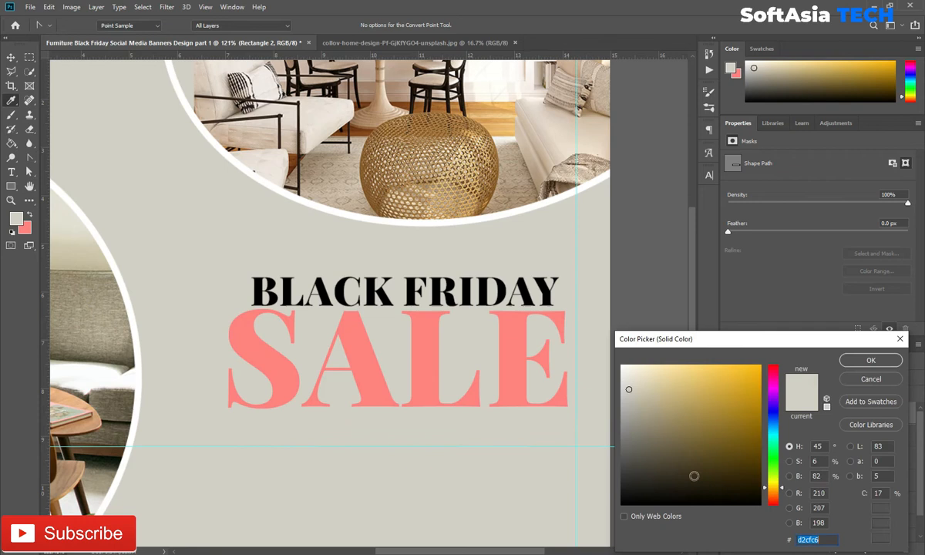
left_click_drag(694, 477, 618, 510)
left_click(851, 364)
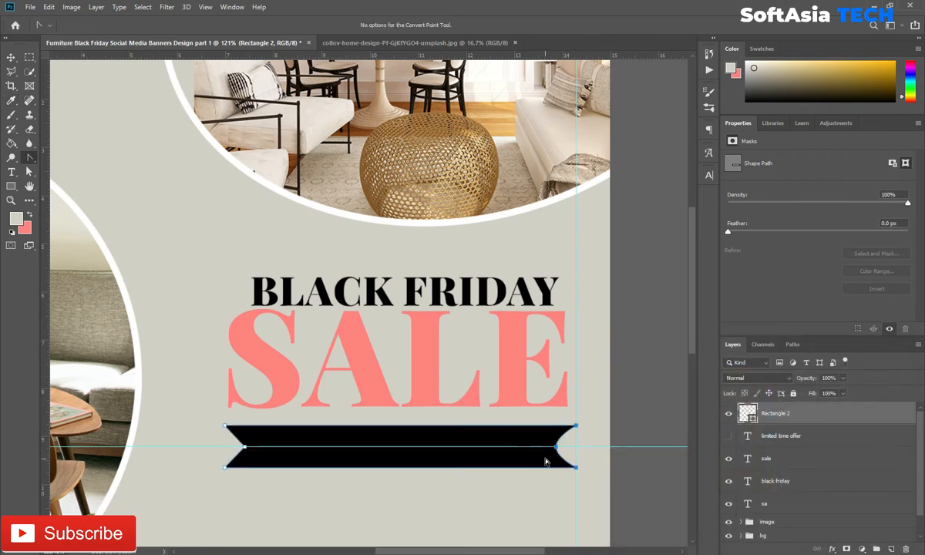
Convert the middle anchor of the right notch to a corner point to match the left end.
scroll(559, 452, "up", 4)
scroll(592, 440, "up", 4)
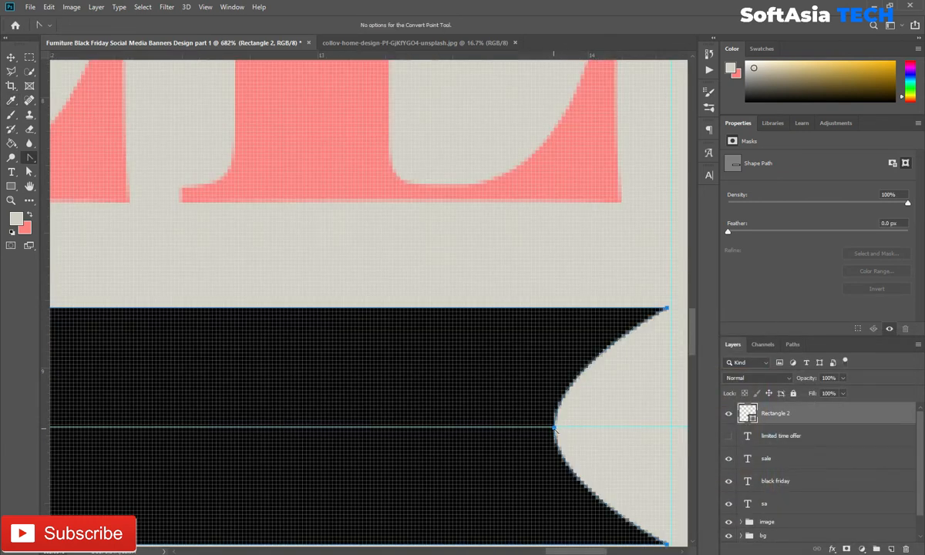
left_click(554, 427)
scroll(532, 434, "down", 4)
left_click_drag(406, 430, 605, 414)
Show the LIMITED TIME OFFER text and recolour it near-white, fbfbfb.
left_click(782, 436)
left_click(729, 437)
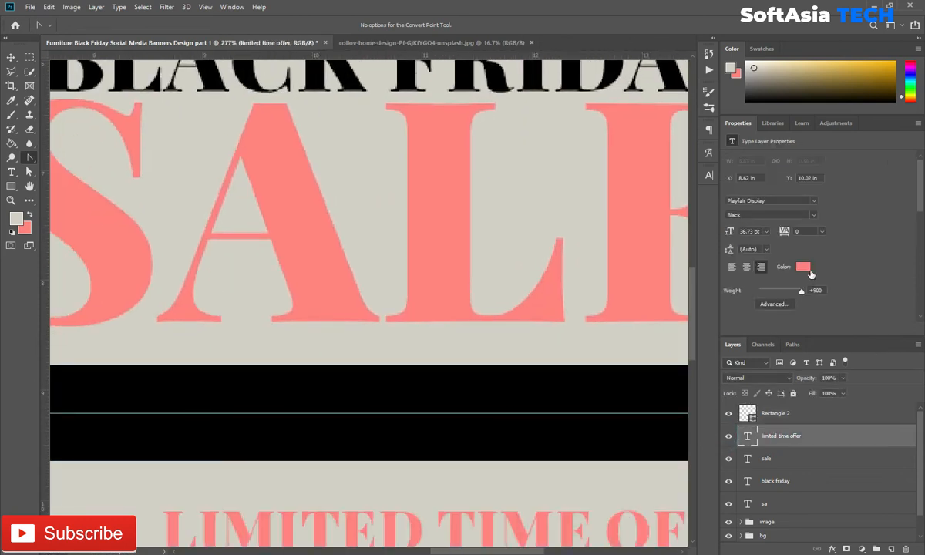
left_click(803, 265)
left_click(621, 374)
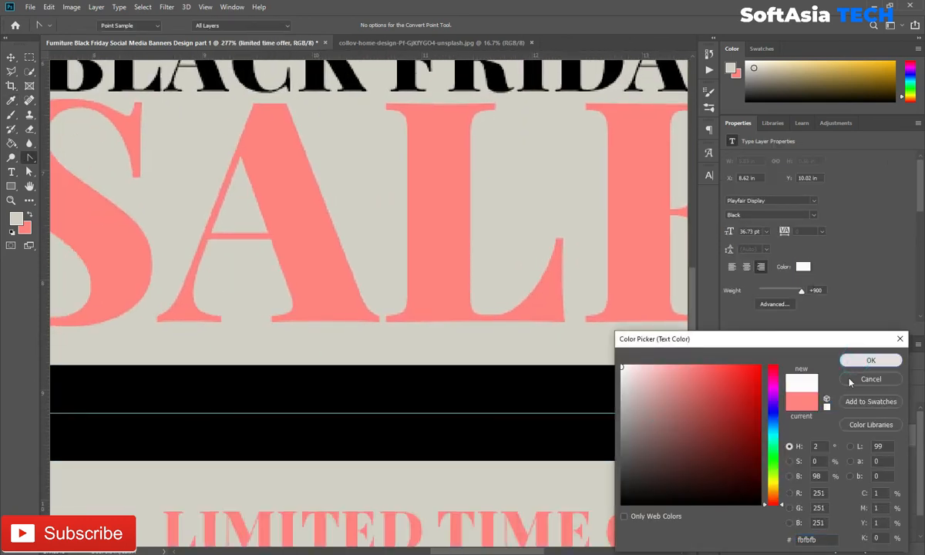
left_click(870, 360)
Move the LIMITED TIME OFFER layer above the ribbon and centre the text horizontally and vertically on the ribbon.
left_click_drag(801, 416, 832, 443)
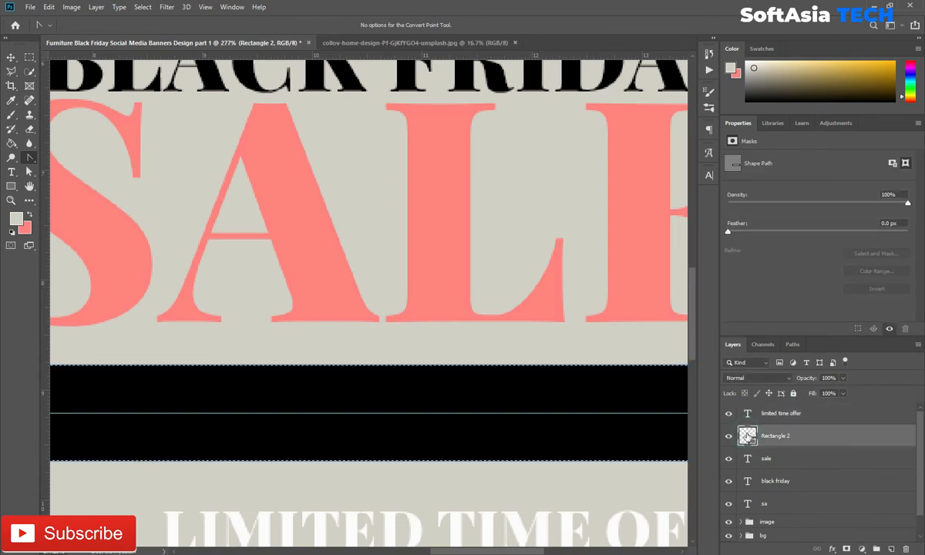
left_click(781, 413)
key("v")
left_click(252, 25)
left_click(321, 25)
scroll(285, 77, "down", 2)
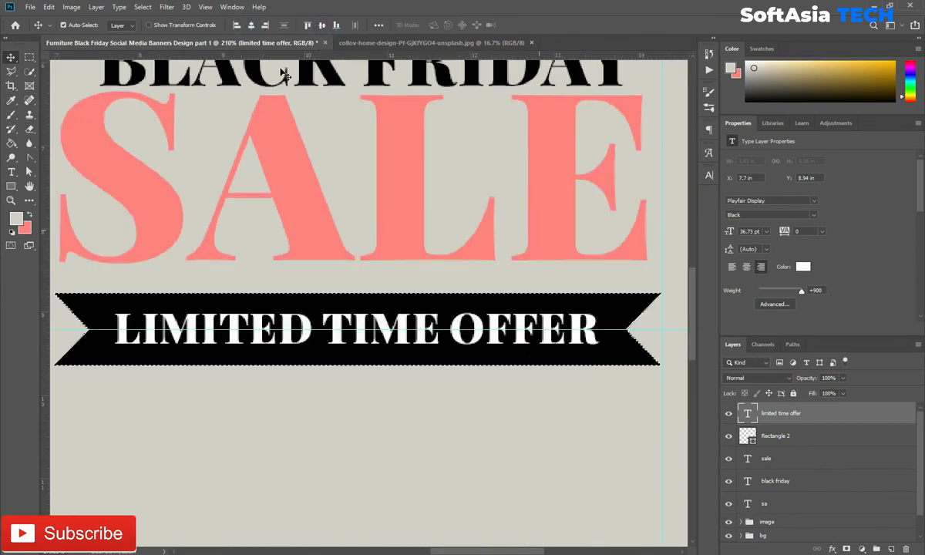
scroll(285, 77, "down", 1)
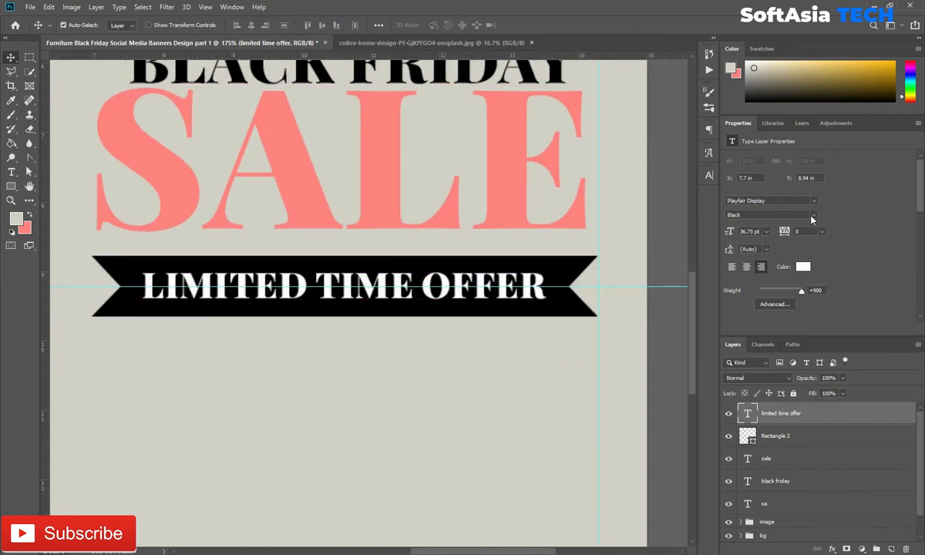
Set the LIMITED TIME OFFER text to Bold and scale it up to about 38.41 pt.
left_click(812, 216)
left_click(797, 252)
key("ctrl+t")
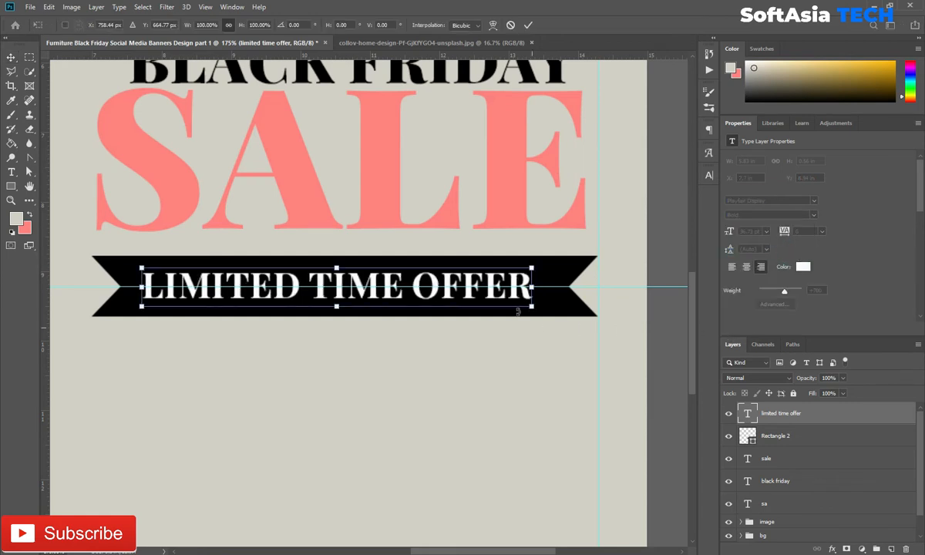
left_click_drag(532, 266, 550, 263)
key("Return")
Centre the LIMITED TIME OFFER text on the ribbon again, deselect, and remove the horizontal guide through it.
left_click(747, 435, "ctrl")
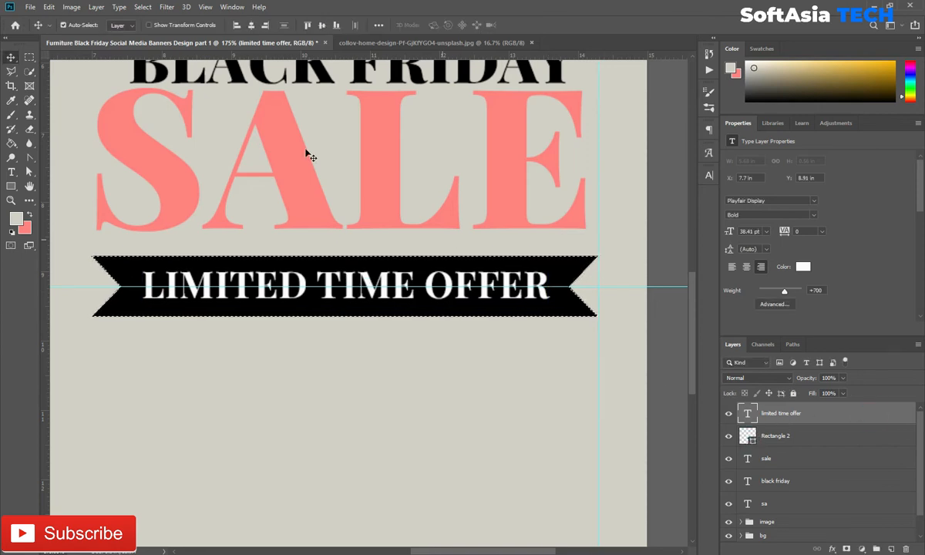
left_click(251, 25)
left_click(322, 26)
key("ctrl+d")
key("ctrl")
left_click_drag(638, 287, 712, 393)
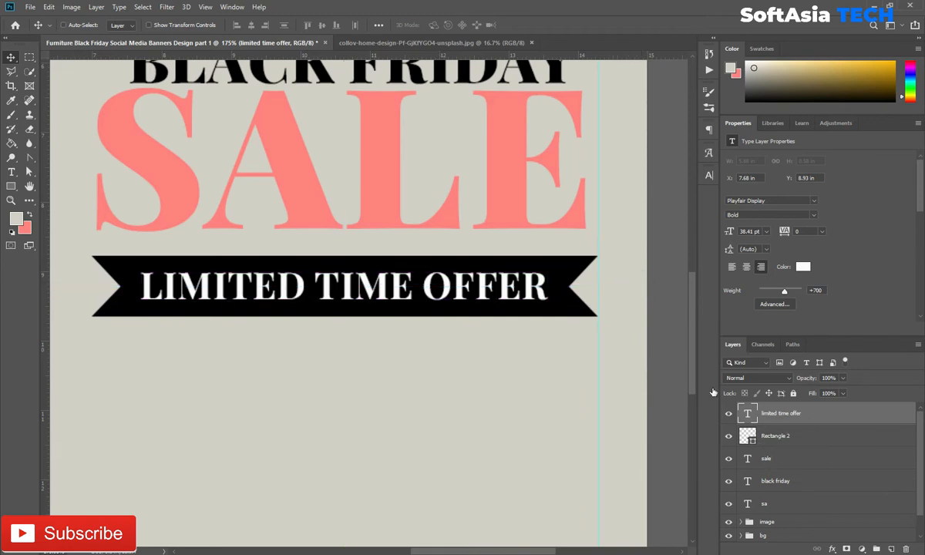
Scale the SALE text to about 103% and place it just above the ribbon, matching the ribbon's width.
left_click(779, 462)
key("ctrl+t")
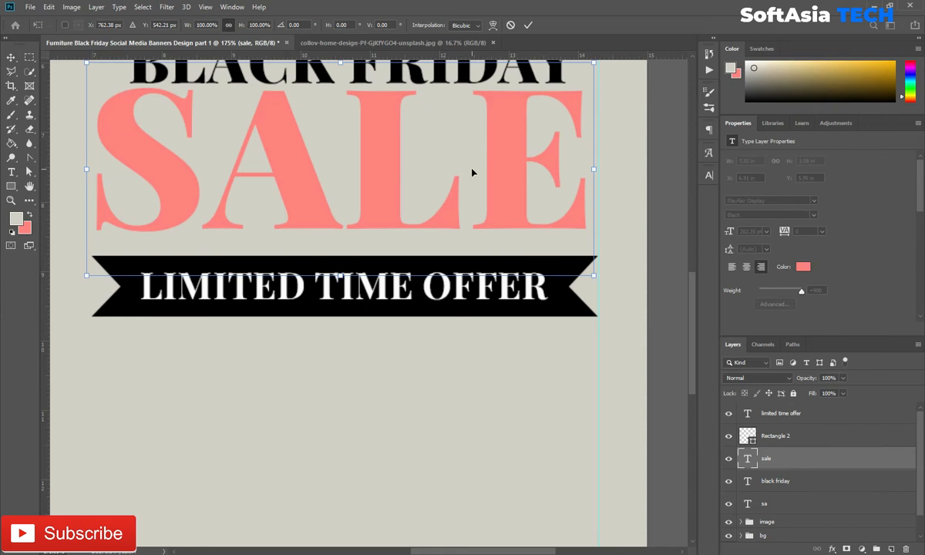
scroll(472, 170, "down", 2)
left_click_drag(431, 164, 429, 174)
left_click_drag(555, 106, 565, 100)
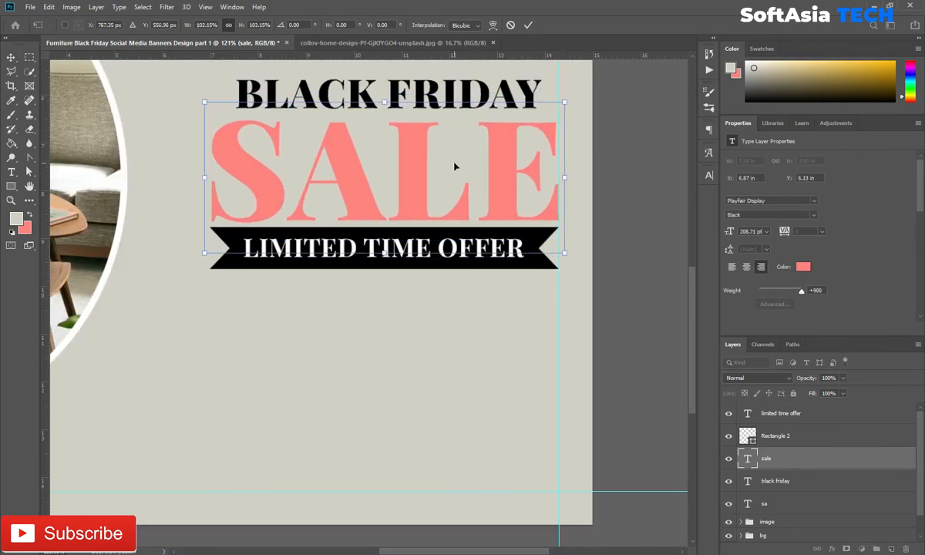
left_click(528, 25)
Scale the BLACK FRIDAY text to about 105.5% and position it directly above SALE.
left_click(424, 100)
key("ctrl+t")
left_click_drag(540, 75, 550, 74)
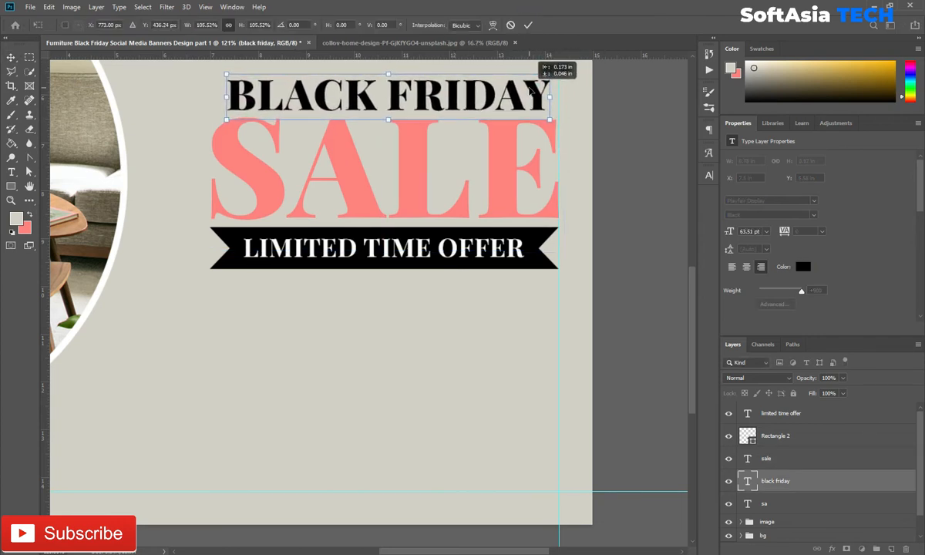
left_click(528, 24)
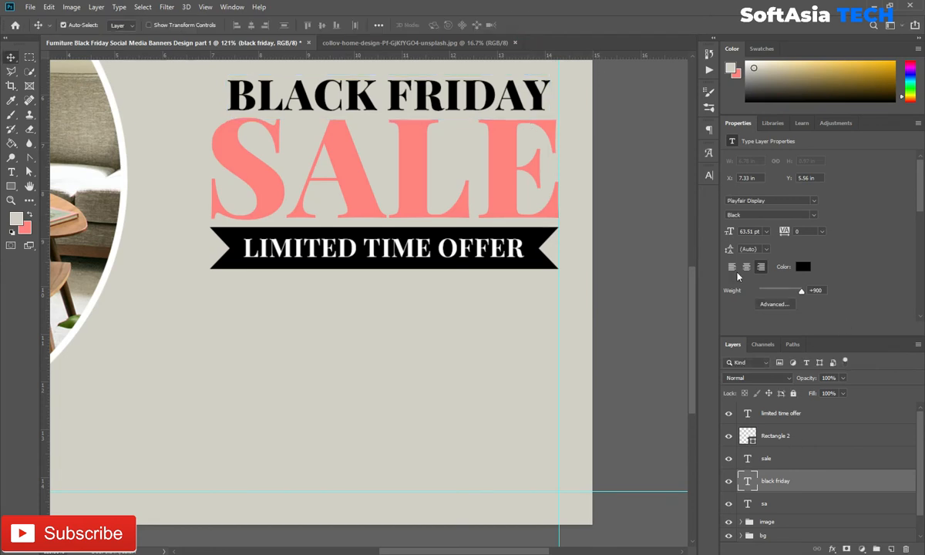
Set the BLACK FRIDAY text's tracking to 75.
left_click(821, 231)
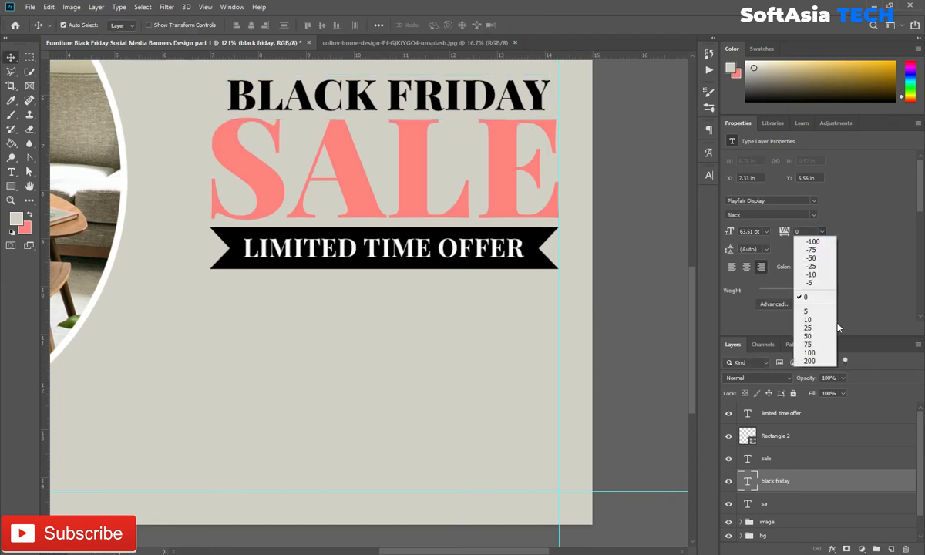
left_click(765, 322)
key("t")
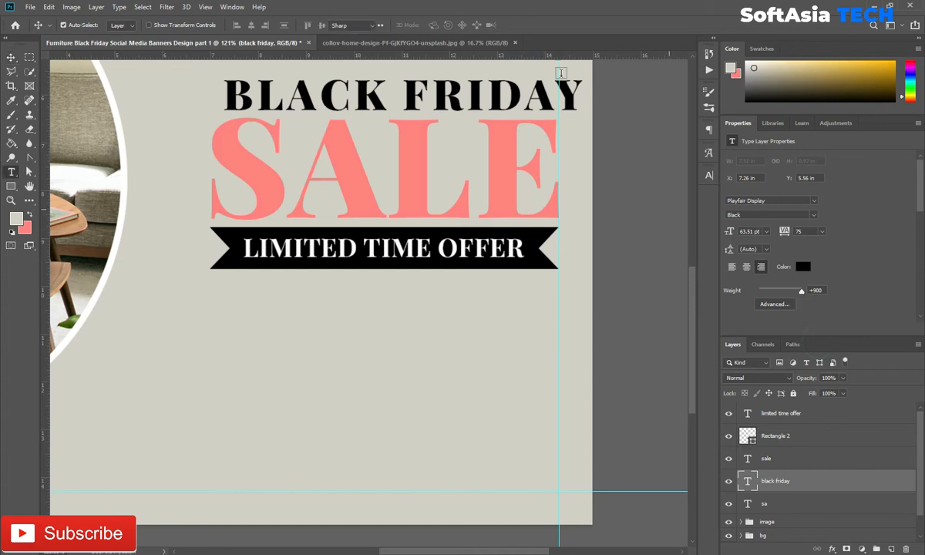
Scale the BLACK FRIDAY text down slightly so its right end reaches the vertical guide above SALE.
key("ctrl+t")
left_click_drag(584, 76, 564, 82)
left_click(529, 25)
Set the LIMITED TIME OFFER text's tracking to 75 and scale it down to 36 pt.
left_click(792, 420)
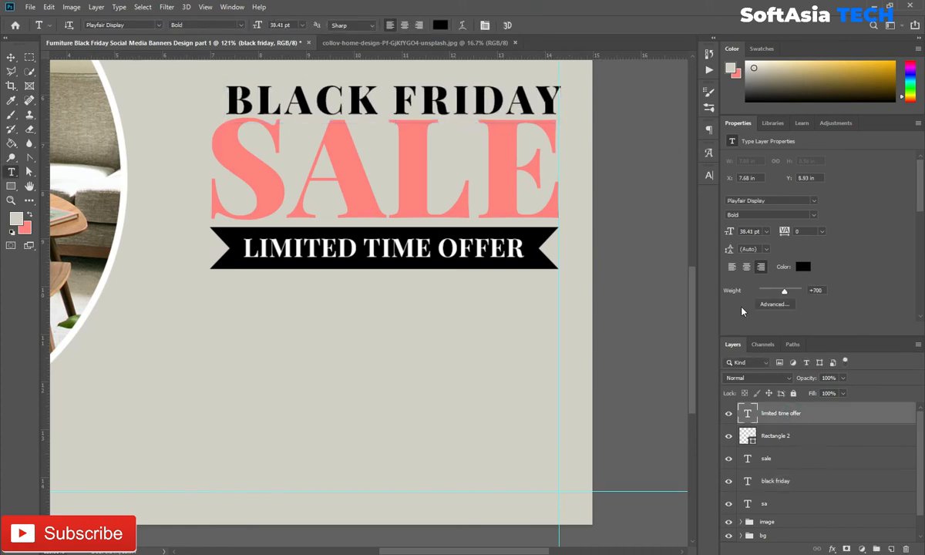
left_click(821, 231)
left_click(823, 344)
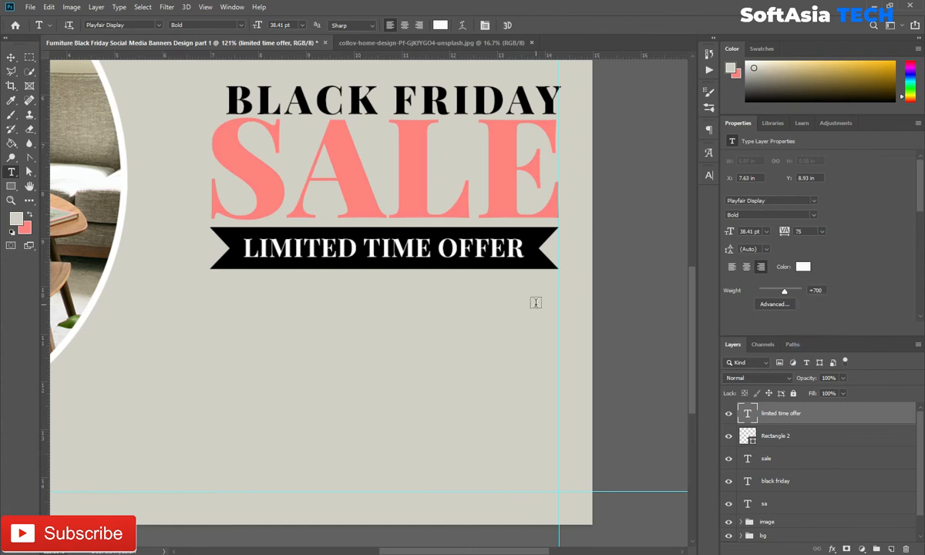
key("ctrl+t")
left_click_drag(556, 231, 535, 233)
key("Return")
Centre the LIMITED TIME OFFER text horizontally and vertically on the black ribbon, using the ribbon's selection, and deselect.
left_click(748, 435, "ctrl")
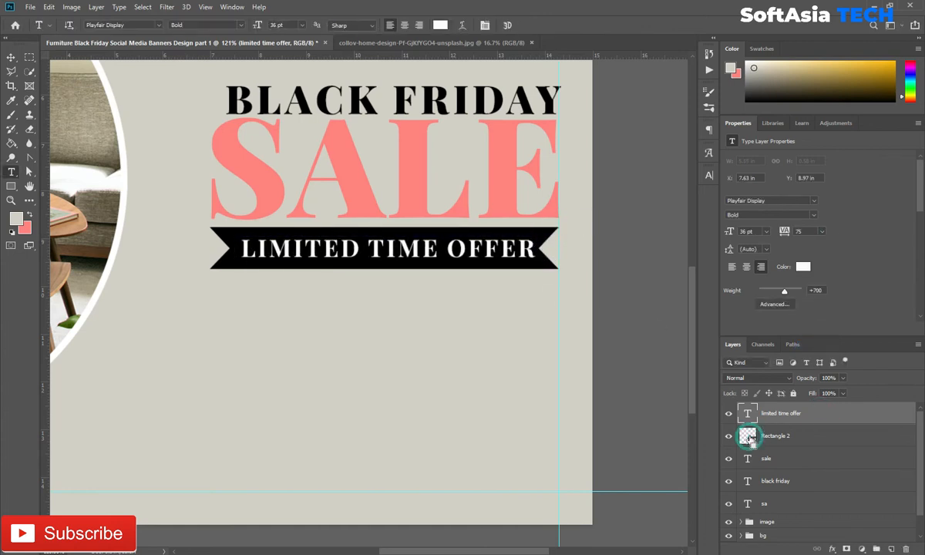
key("v")
left_click(322, 25)
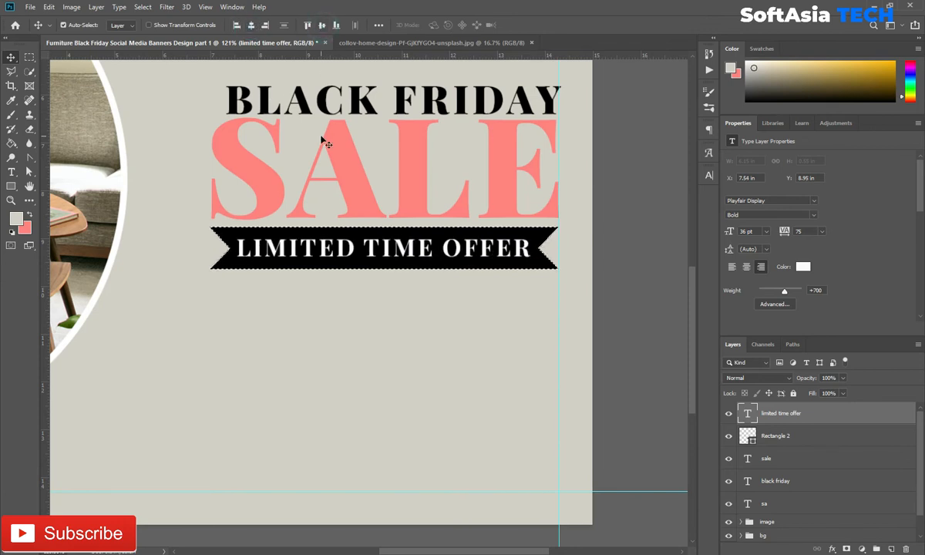
key("ctrl+d")
Group all the text layers and the ribbon shape, and name the group main text.
key("ctrl+0")
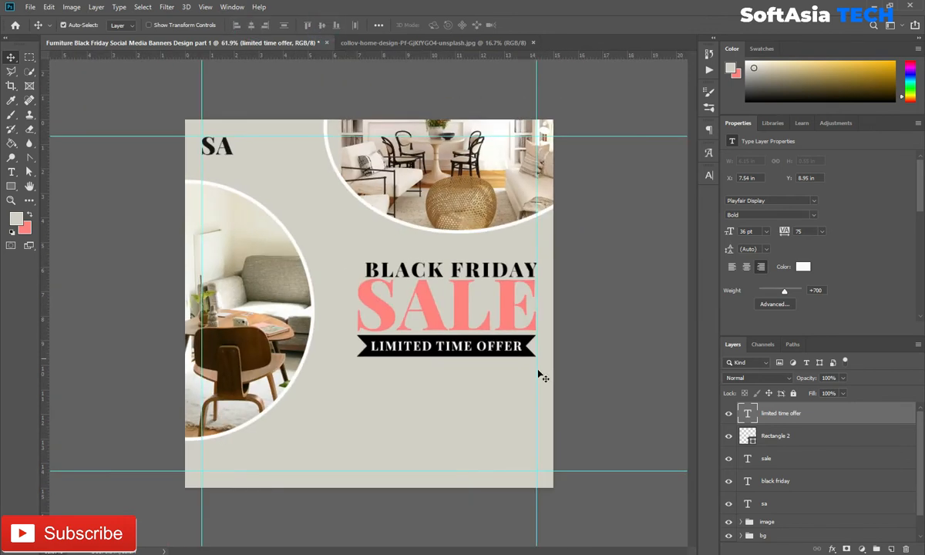
scroll(816, 436, "down", 1)
left_click(791, 479, "shift")
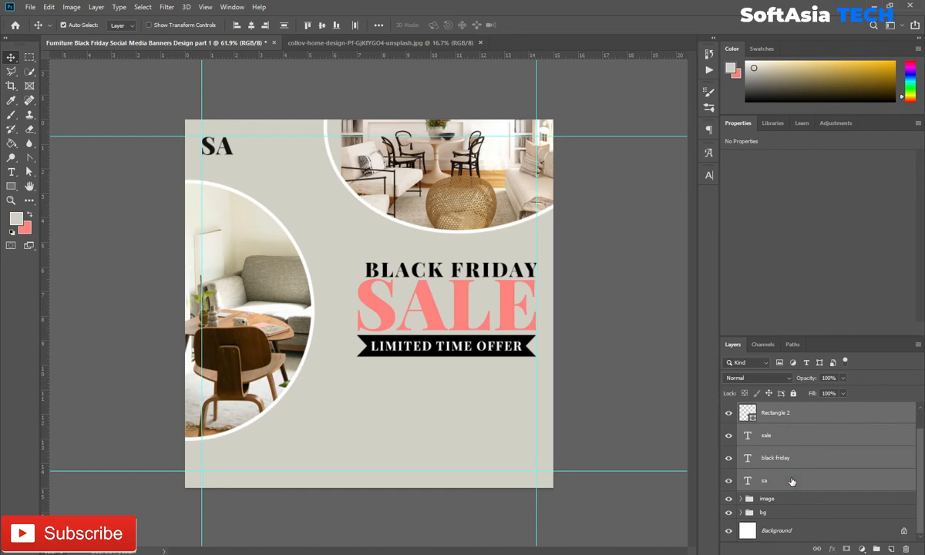
key("ctrl+g")
double_click(771, 410)
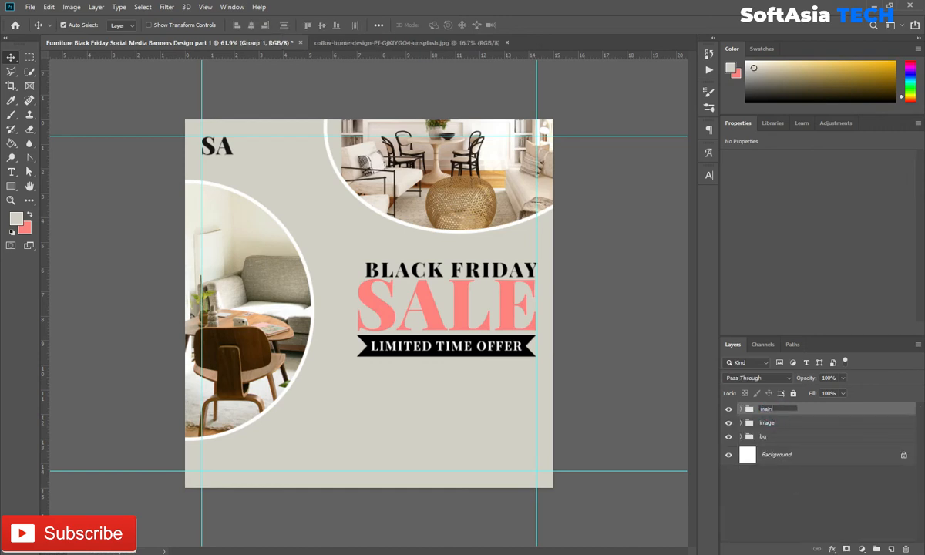
left_click(833, 423)
key("ctrl+plus")
key("ctrl+t")
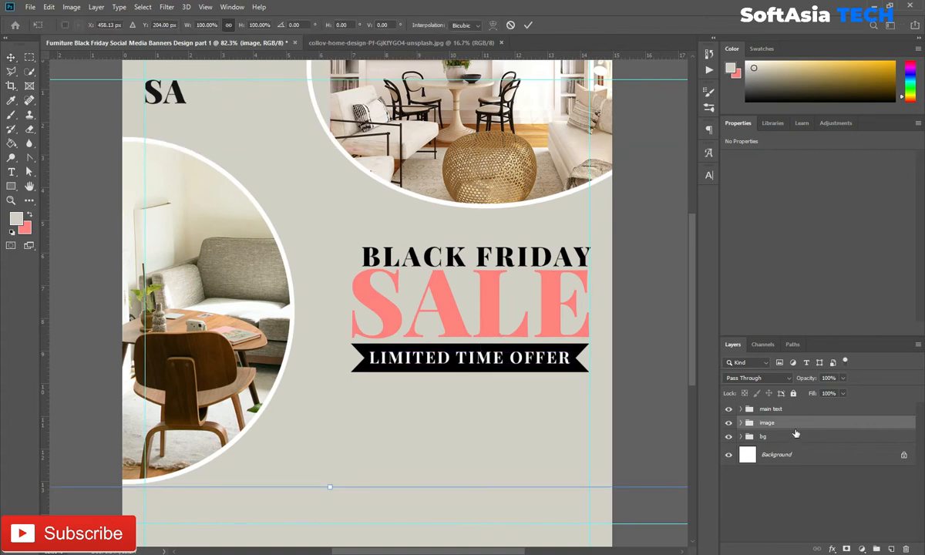
left_click(818, 410)
key("ctrl+t")
left_click_drag(489, 310, 480, 317)
key("ctrl+z")
key("Escape")
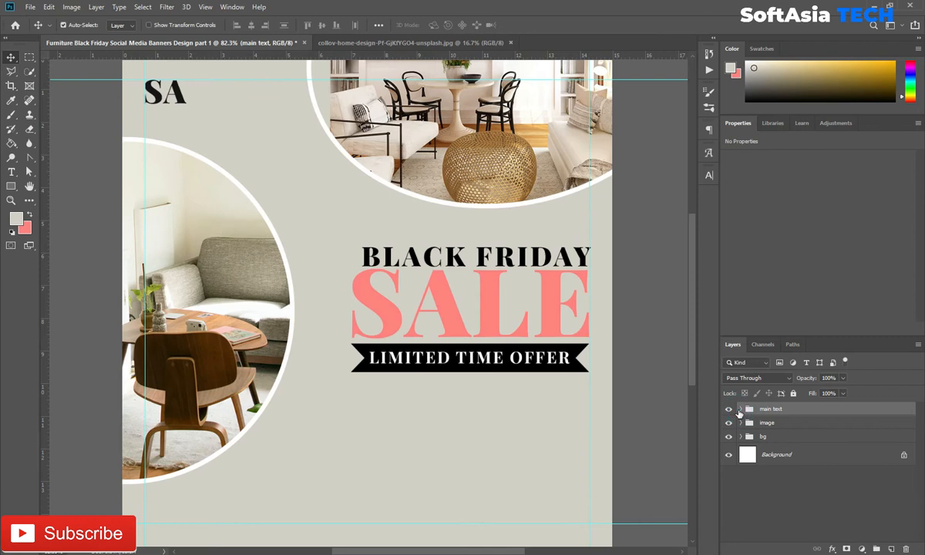
Take the sa text layer out of the main text group and put it in its own group named logo.
left_click(739, 410)
left_click(803, 516)
scroll(803, 509, "down", 1)
left_click_drag(802, 480, 801, 507)
key("ctrl+g")
double_click(771, 489)
key("Return")
left_click(740, 490)
left_click_drag(797, 498, 802, 488)
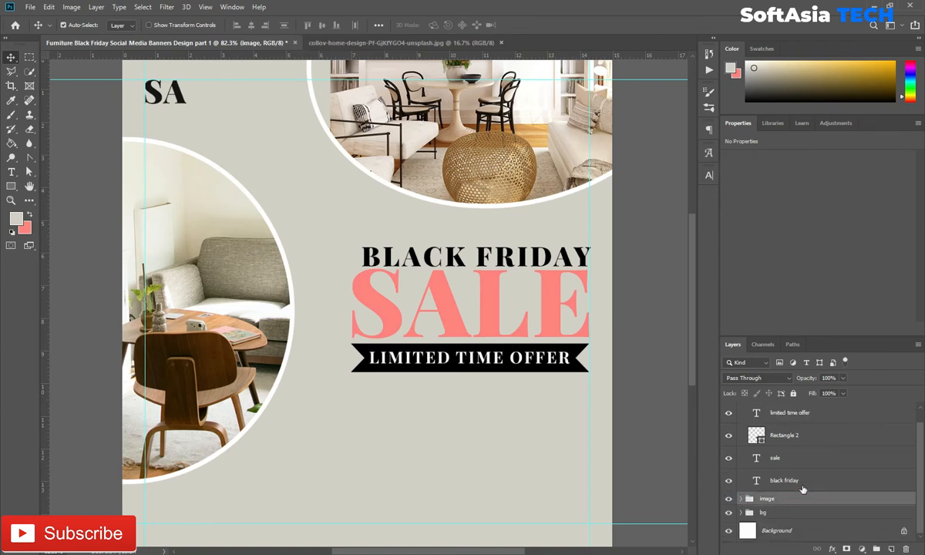
key("ctrl+z")
Collapse the main text group and reorder the groups so logo sits between main text and image.
scroll(745, 414, "up", 1)
left_click(747, 410)
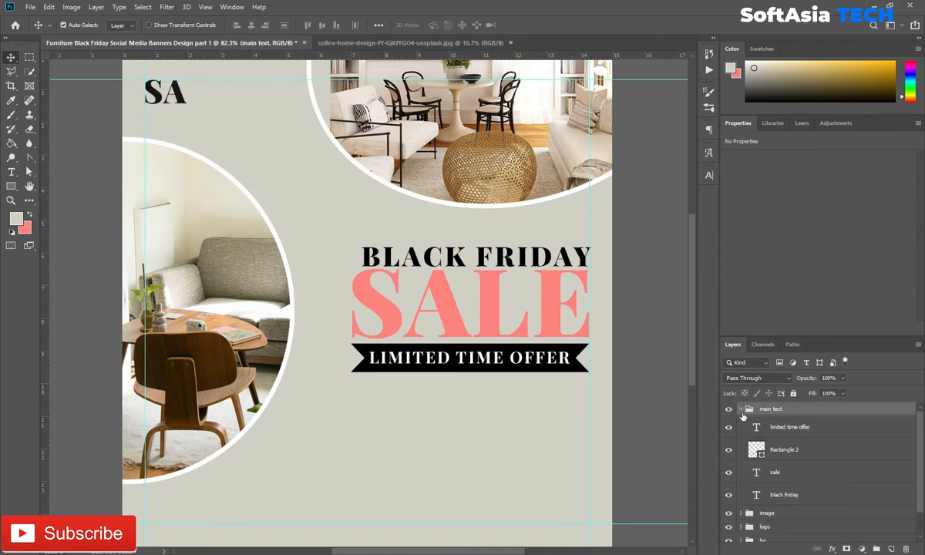
left_click(740, 409)
left_click_drag(778, 437, 778, 416)
Move the main text group slightly up and to the left, away from the right vertical guide.
key("ctrl+t")
left_click_drag(487, 287, 479, 283)
key("Return")
Add a Multiply drop shadow to Ellipse 2 with 48% opacity, 0 px distance and 27 px size, and copy its layer style.
left_click(741, 437)
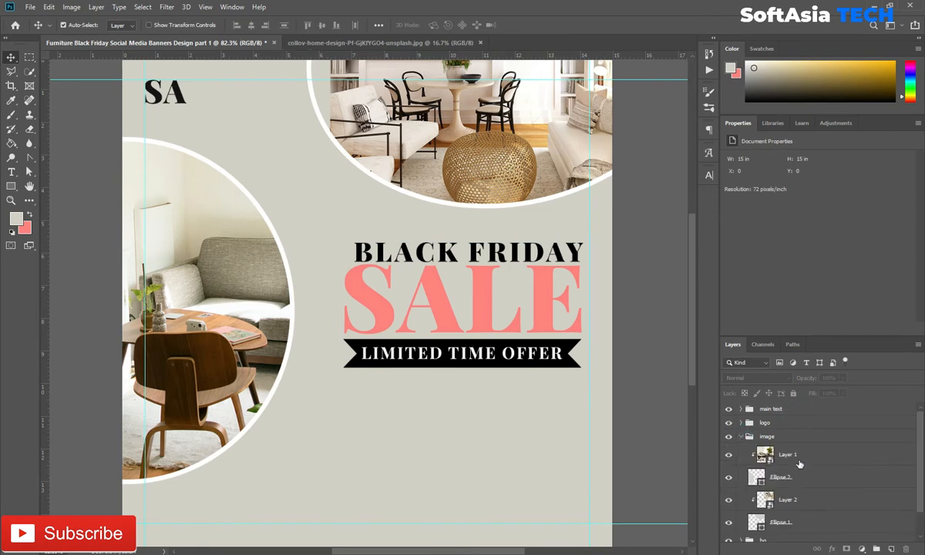
left_click(802, 480)
double_click(802, 477)
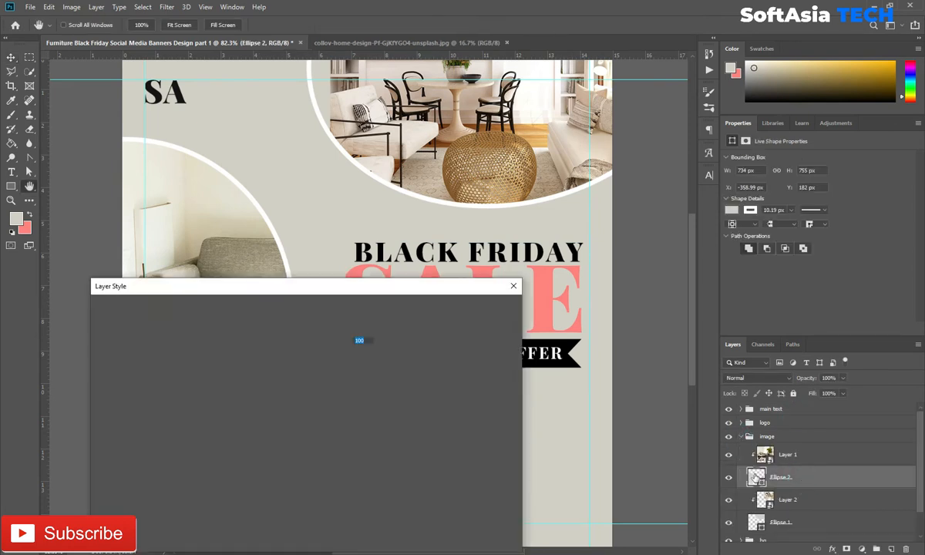
left_click_drag(311, 288, 680, 35)
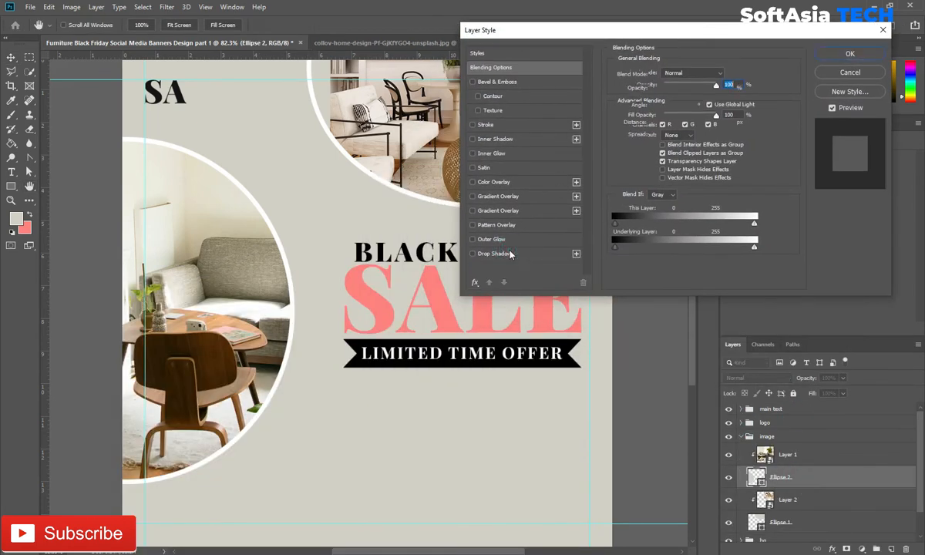
left_click(487, 253)
left_click_drag(660, 147, 648, 125)
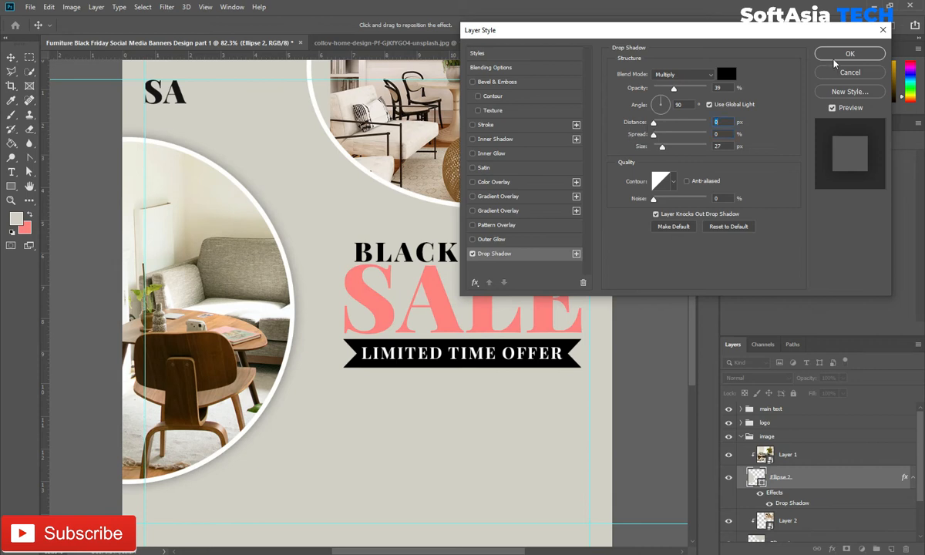
left_click(662, 147)
left_click_drag(673, 88, 679, 88)
left_click(849, 54)
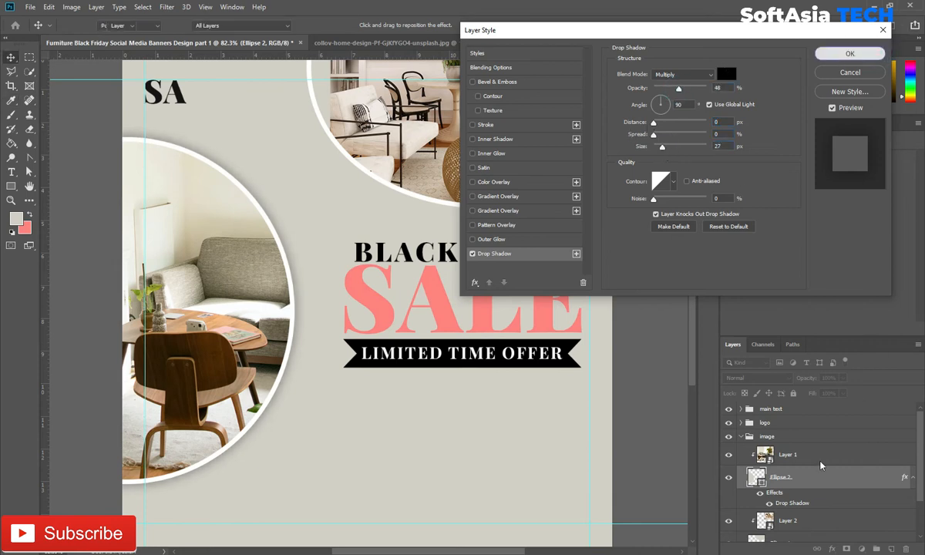
right_click(817, 478)
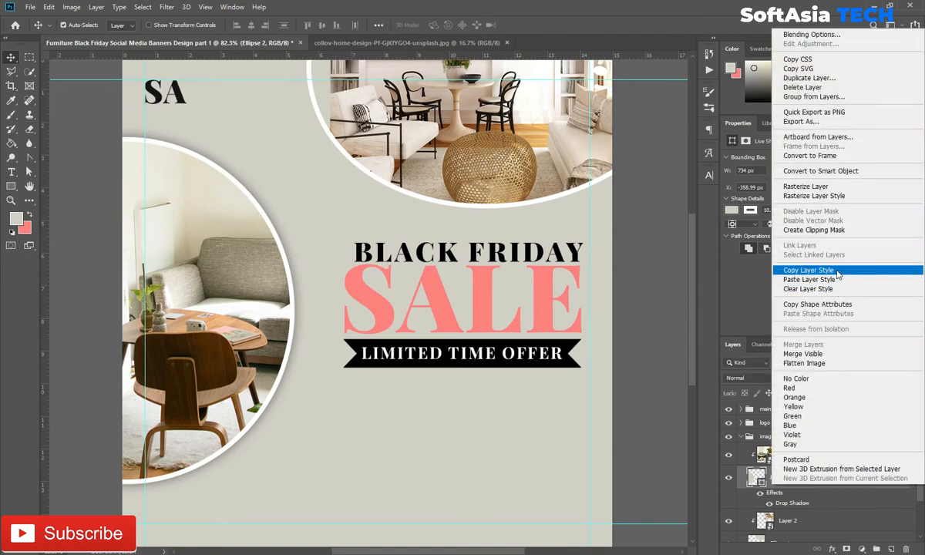
left_click(807, 269)
Paste the copied layer style onto Layer 2 and collapse its effects list.
scroll(820, 481, "down", 1)
left_click(809, 493)
right_click(809, 493)
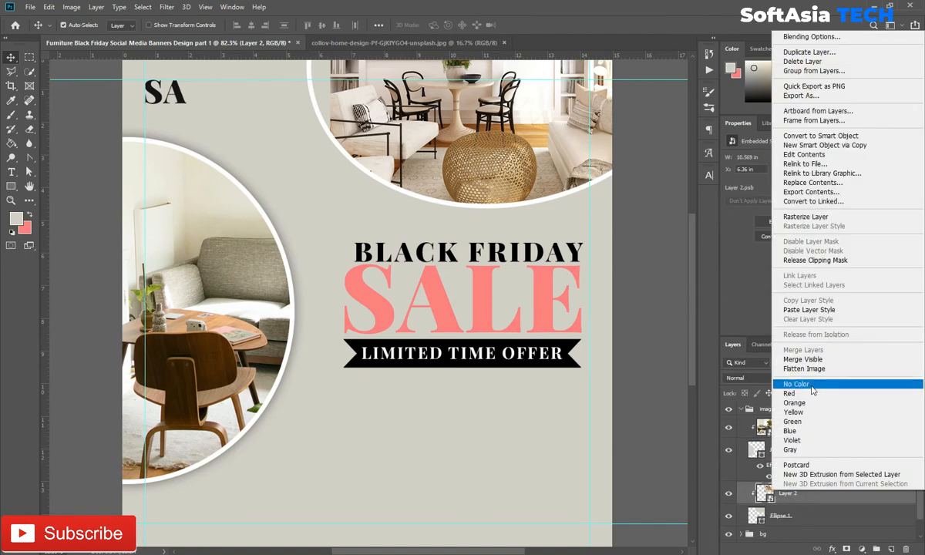
left_click(821, 309)
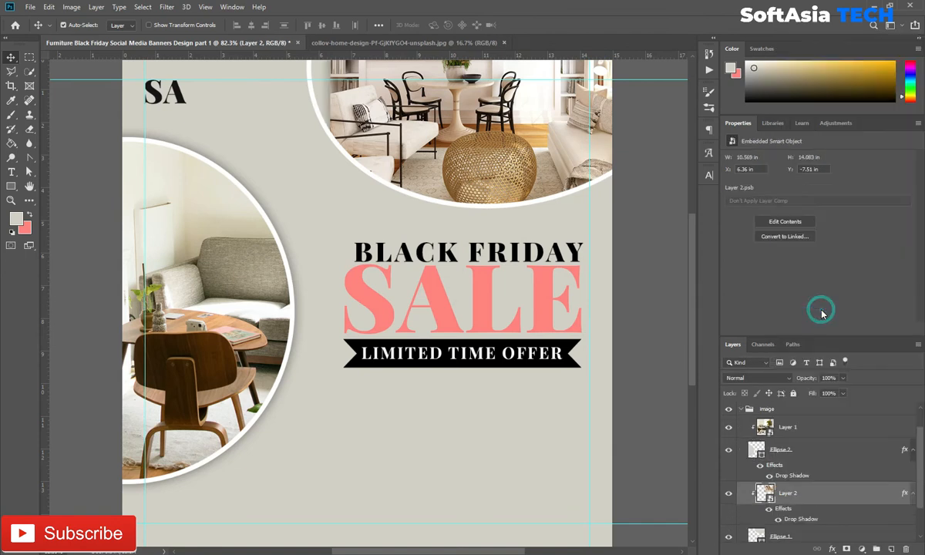
left_click(914, 451)
left_click(913, 450)
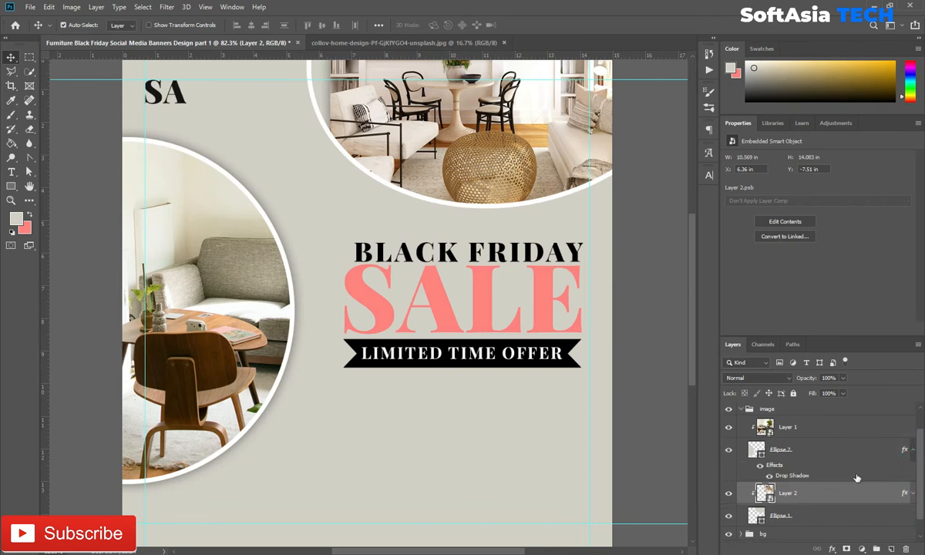
Paste the copied drop shadow layer style onto Ellipse 1.
scroll(810, 496, "down", 1)
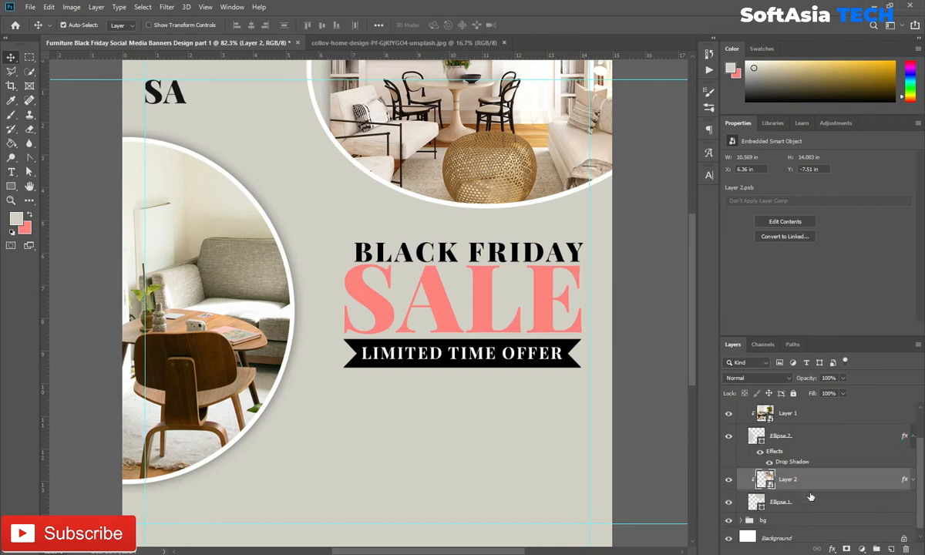
left_click(808, 501)
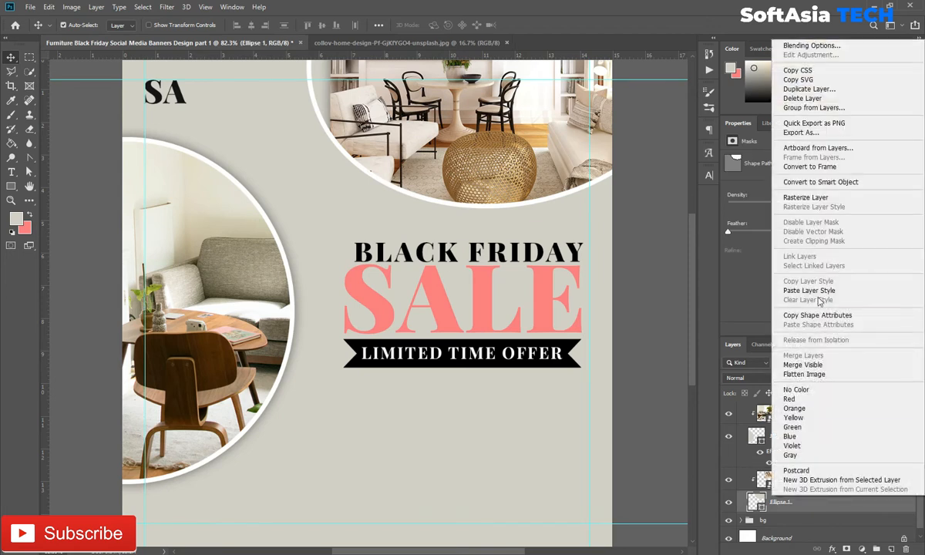
left_click(811, 291)
Clear the layer style from Layer 2.
left_click(851, 479)
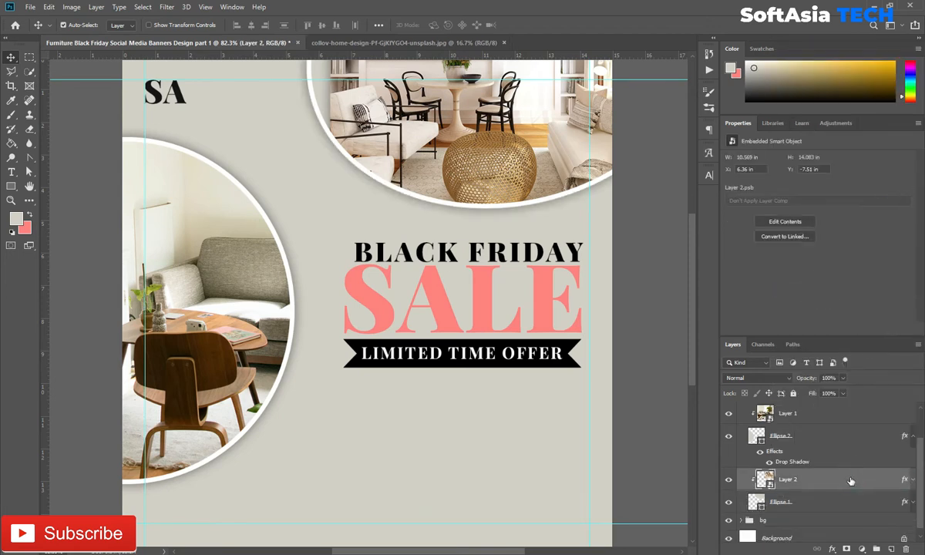
right_click(852, 479)
left_click(851, 306)
Draw a rectangle about 312 × 63 px below the ribbon, near the bottom guide, on a layer above the main text group.
scroll(890, 437, "up", 3)
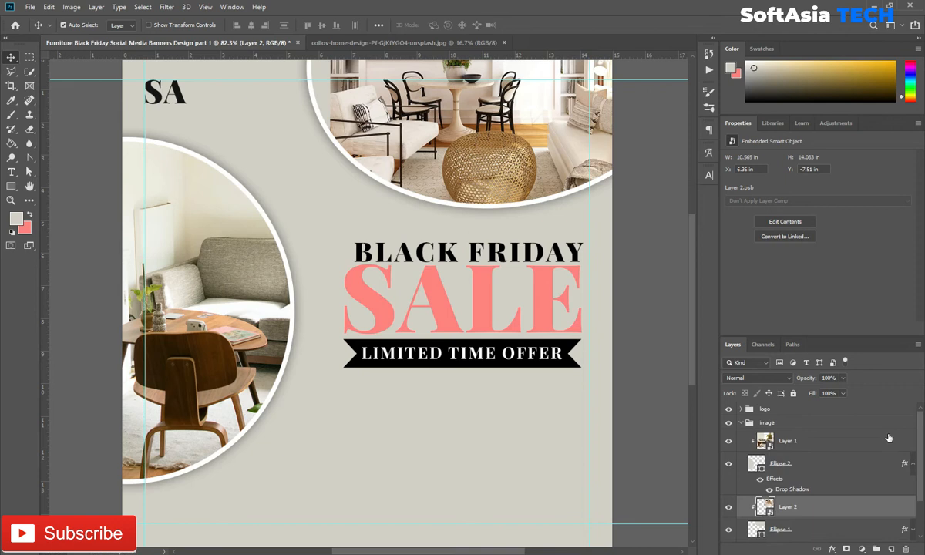
left_click(741, 436)
left_click(769, 414)
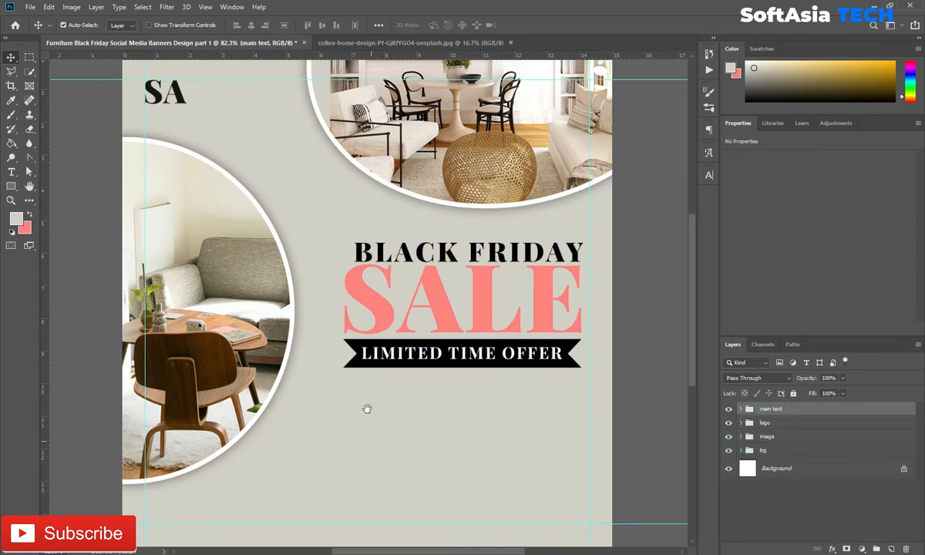
left_click_drag(367, 409, 371, 337)
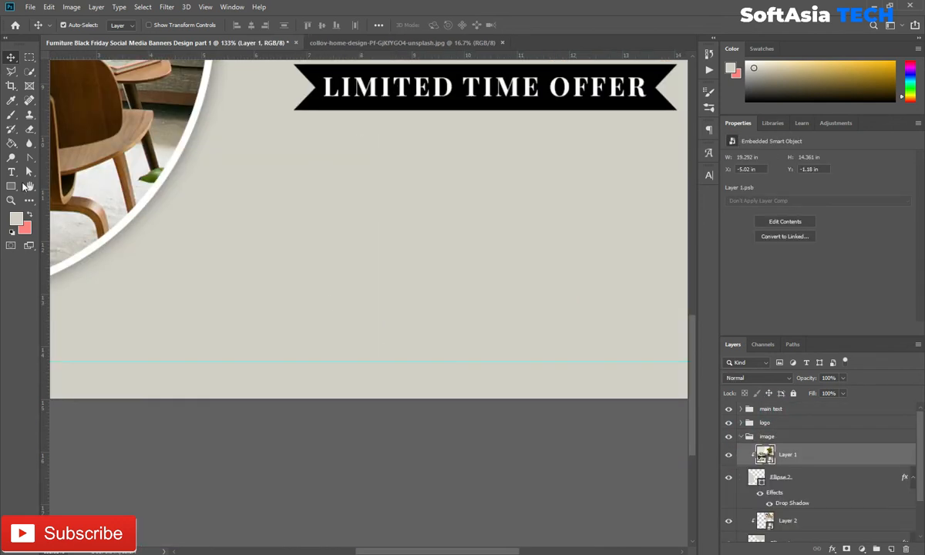
left_click(15, 185)
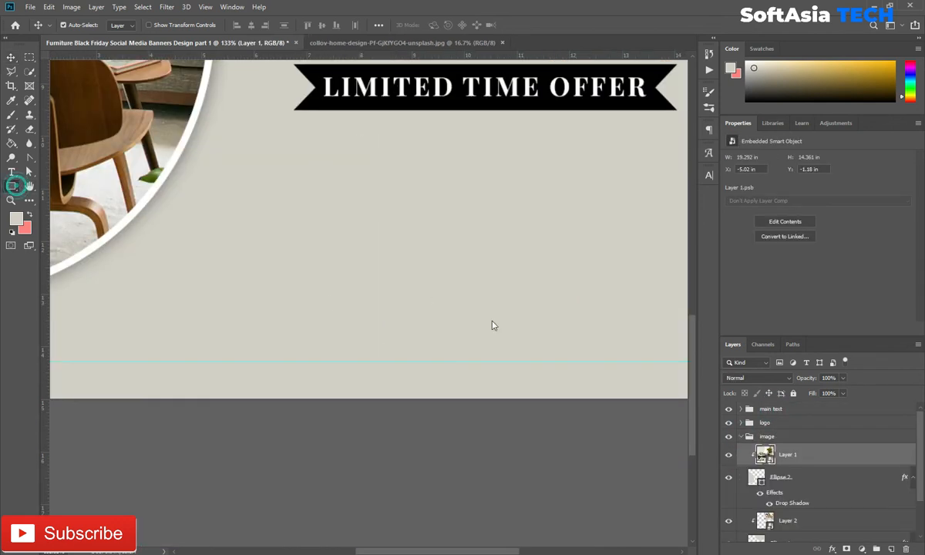
left_click(741, 437)
left_click(761, 412)
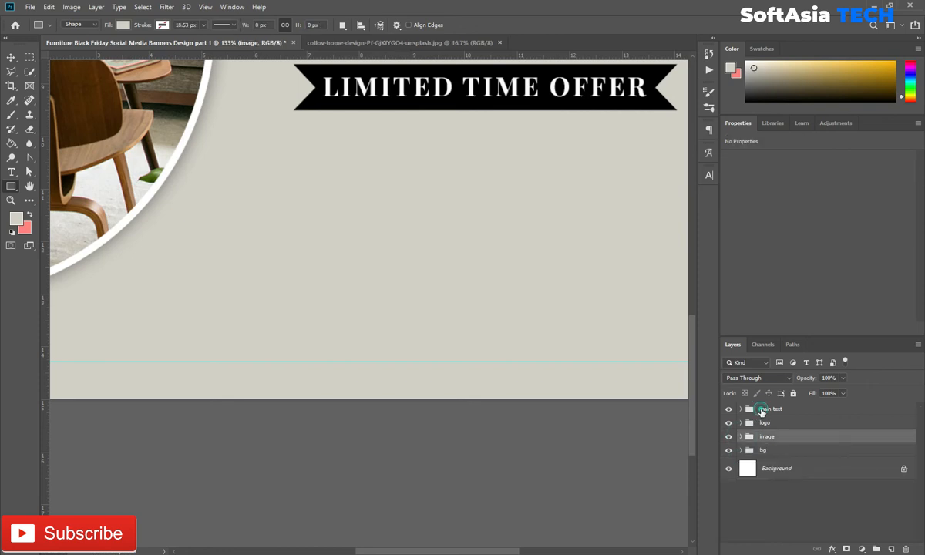
left_click_drag(403, 279, 631, 323)
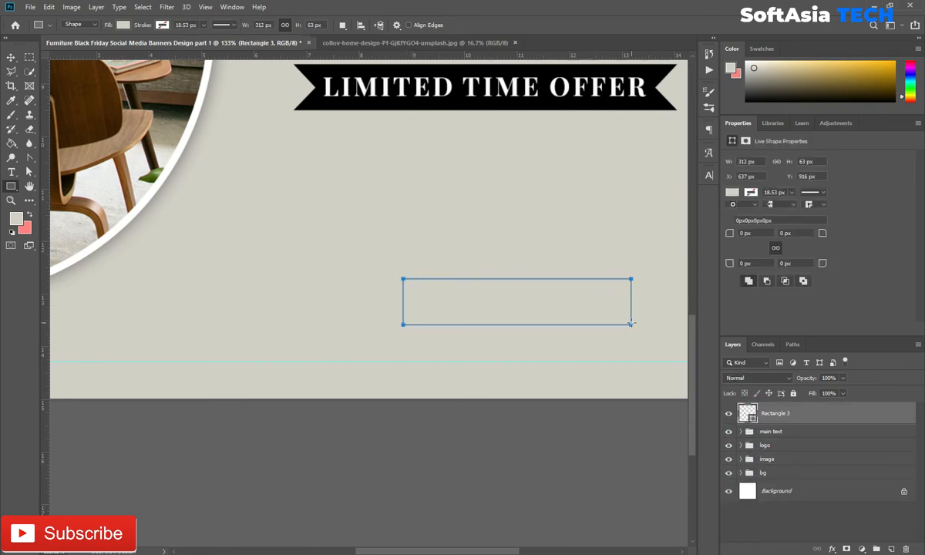
Round the new rectangle's corners to 14 px and fill it with the recently used salmon pink.
mouse_move(730, 237)
left_mouse_down()
mouse_move(776, 242)
mouse_move(738, 248)
left_mouse_up()
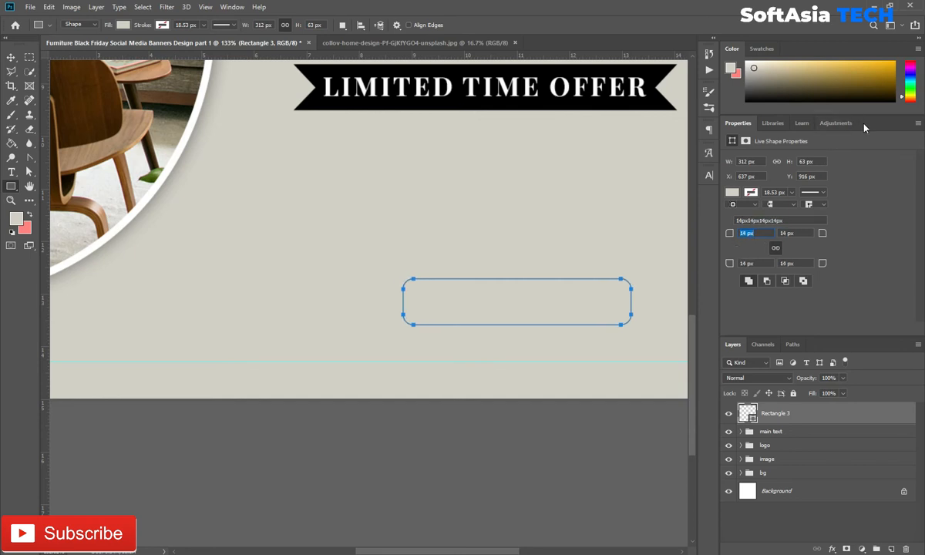
left_click(731, 192)
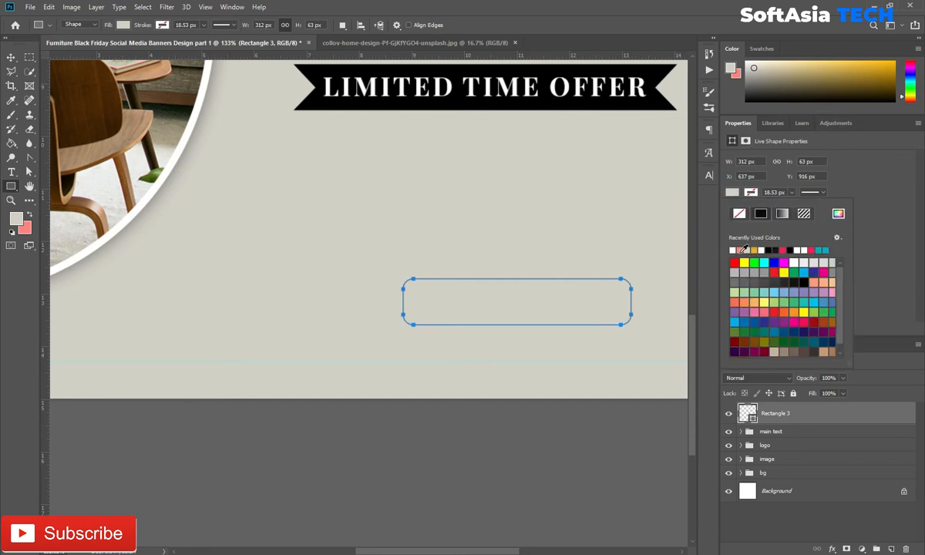
left_click(741, 252)
left_click(846, 146)
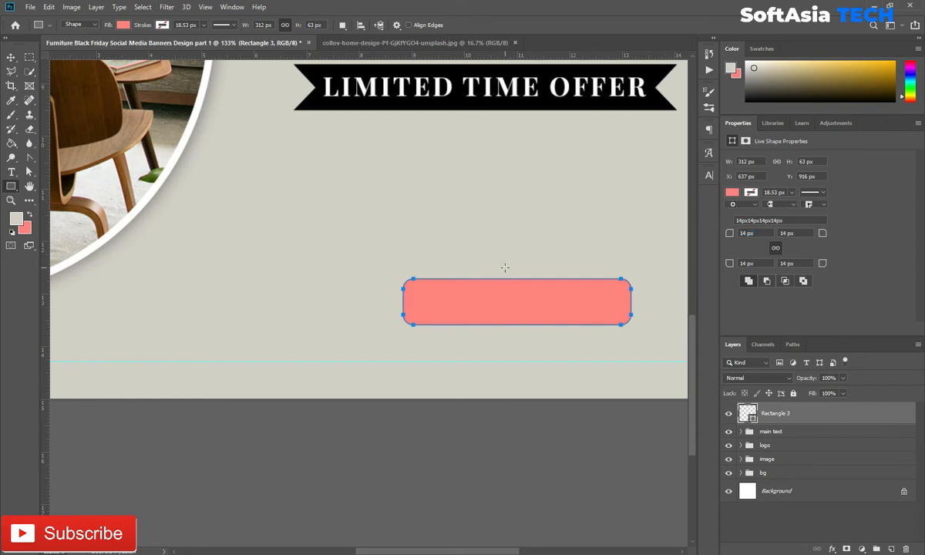
Add the text ORDER NOW above the pink button.
key("t")
left_click(447, 225)
type("ORDER N")
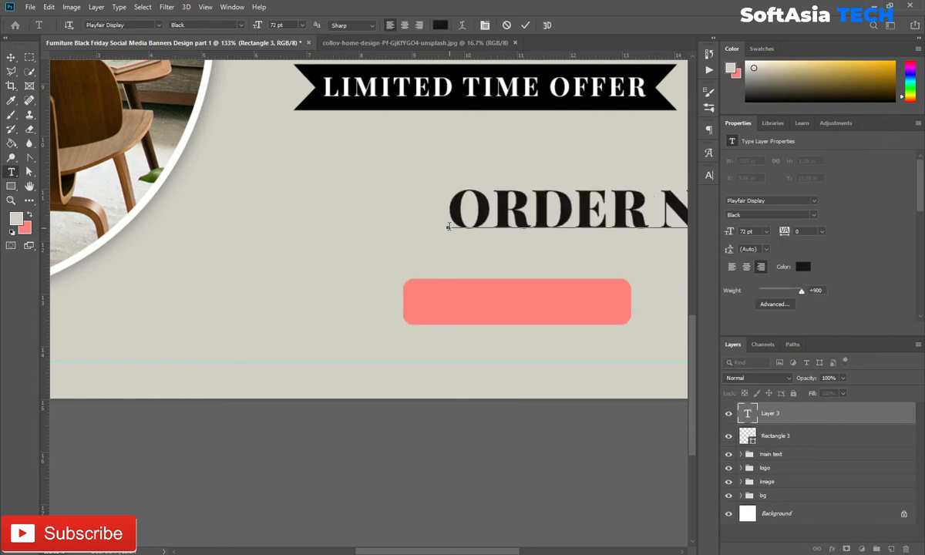
left_click(830, 423)
Scale the ORDER NOW text down to about 30.74 pt and place it on the pink button.
key("ctrl+t")
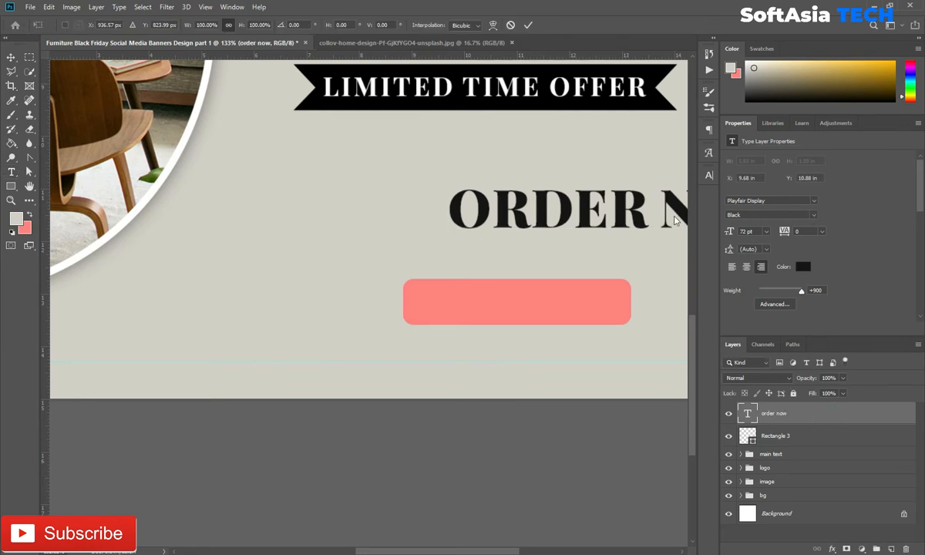
left_click_drag(669, 216, 490, 256)
left_click_drag(268, 223, 475, 306)
key("Return")
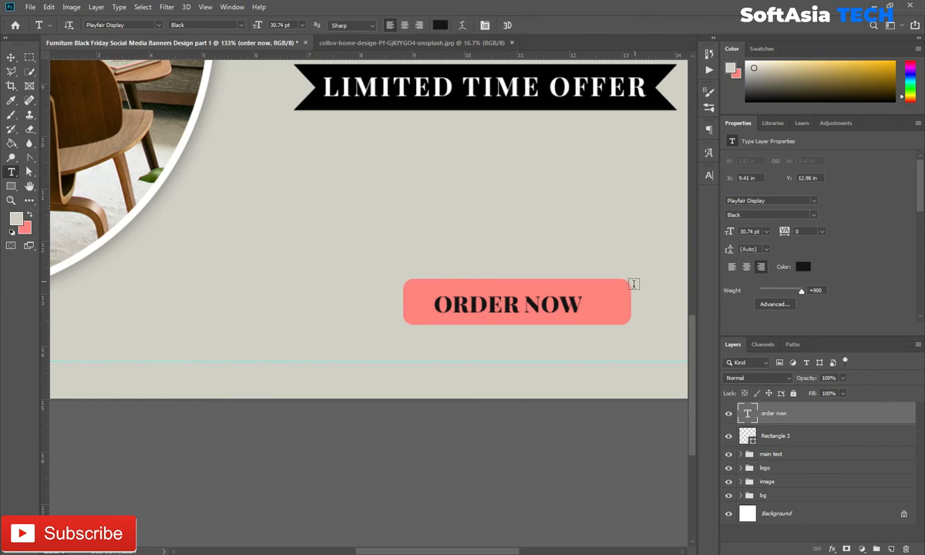
Center the ORDER NOW text horizontally and vertically on the pink rounded button.
key("v")
left_click(747, 436, "ctrl")
left_click(250, 25)
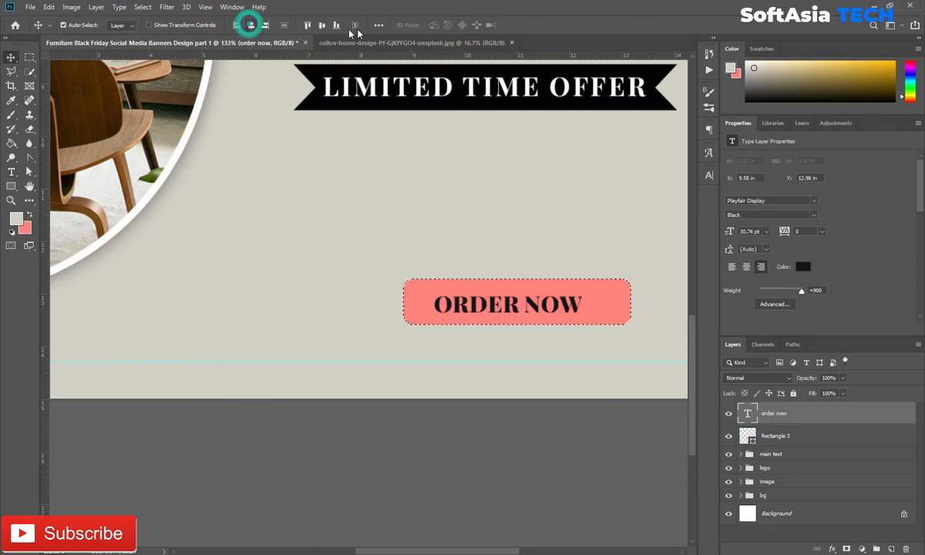
left_click(322, 25)
key("ctrl+d")
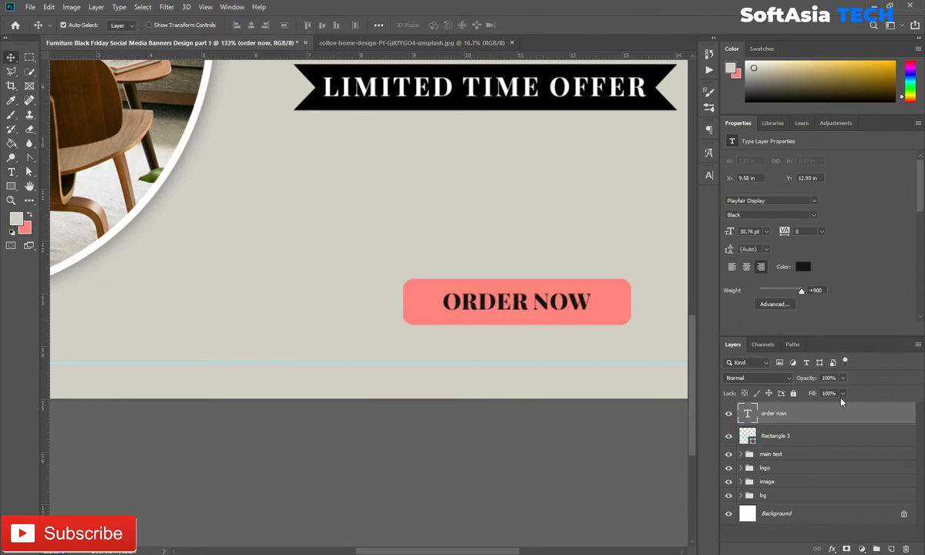
Enlarge the ORDER NOW text to about 34.29 pt and center it horizontally and vertically on the pink button.
key("ctrl+t")
left_click_drag(594, 290, 610, 286)
left_click(850, 422)
left_click(768, 439, "shift")
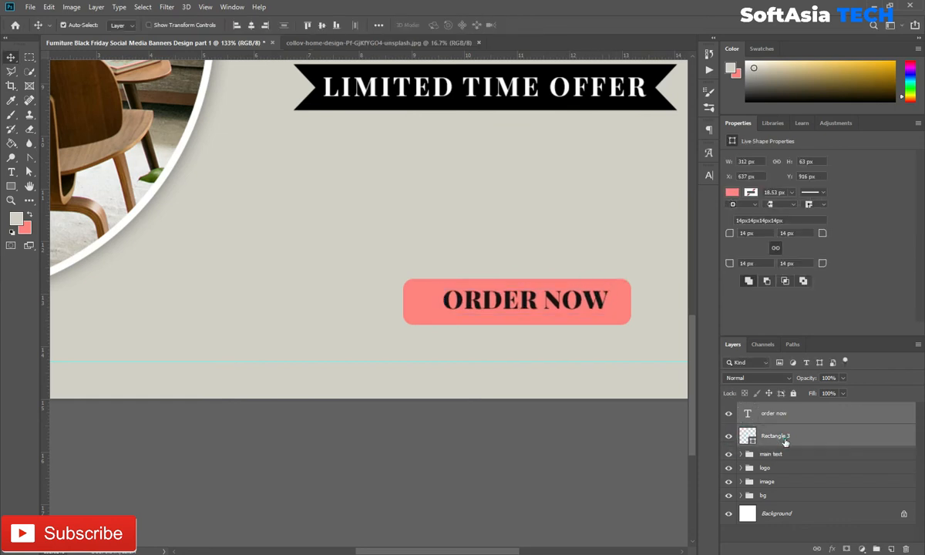
left_click(748, 439)
left_click(747, 437, "ctrl")
left_click(785, 418)
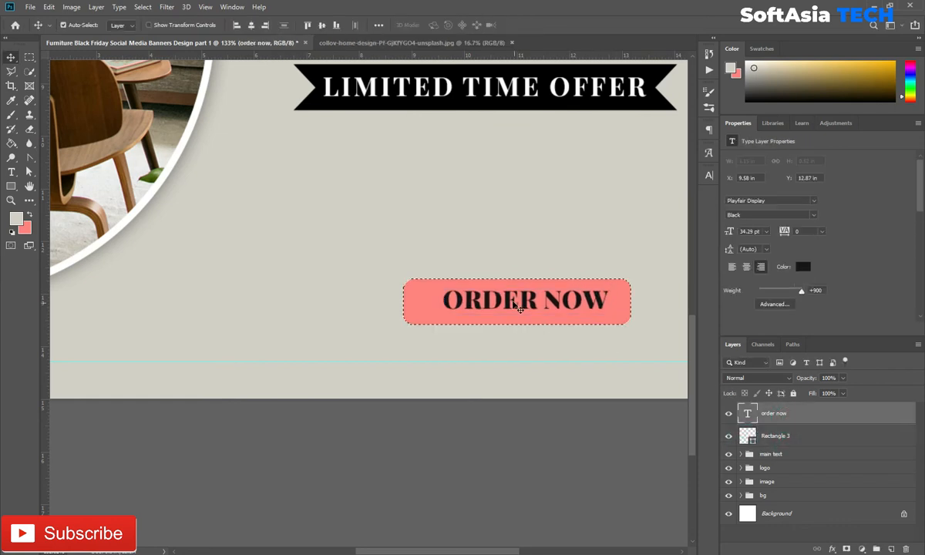
left_click(321, 25)
left_click(251, 25)
key("ctrl+d")
Group the ORDER NOW text and its pink rectangle and name the group botton.
left_click(793, 436, "shift")
key("ctrl+g")
double_click(770, 409)
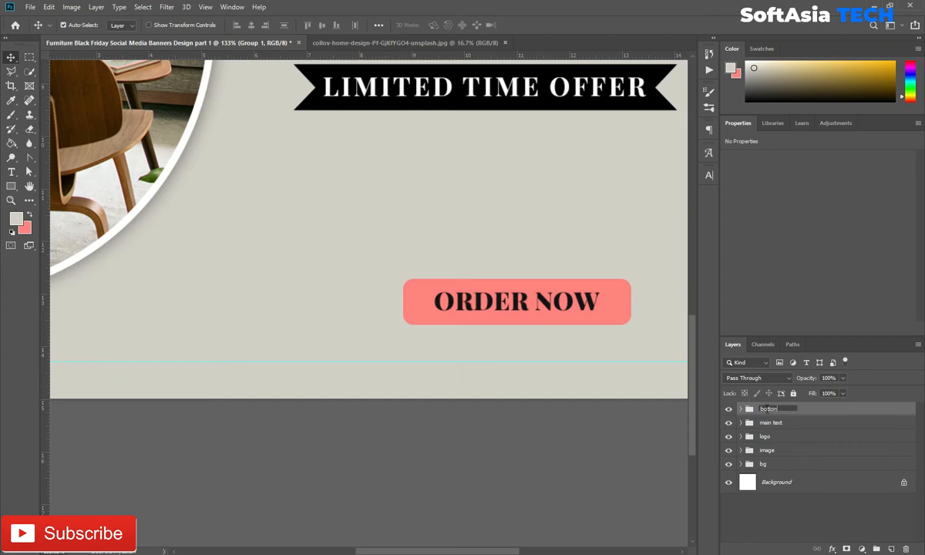
key("Return")
Move the button group up so its center sits at about Y 903 px, leaving room above the bottom guide.
key("ctrl+t")
left_click_drag(509, 300, 510, 268)
key("ctrl+0")
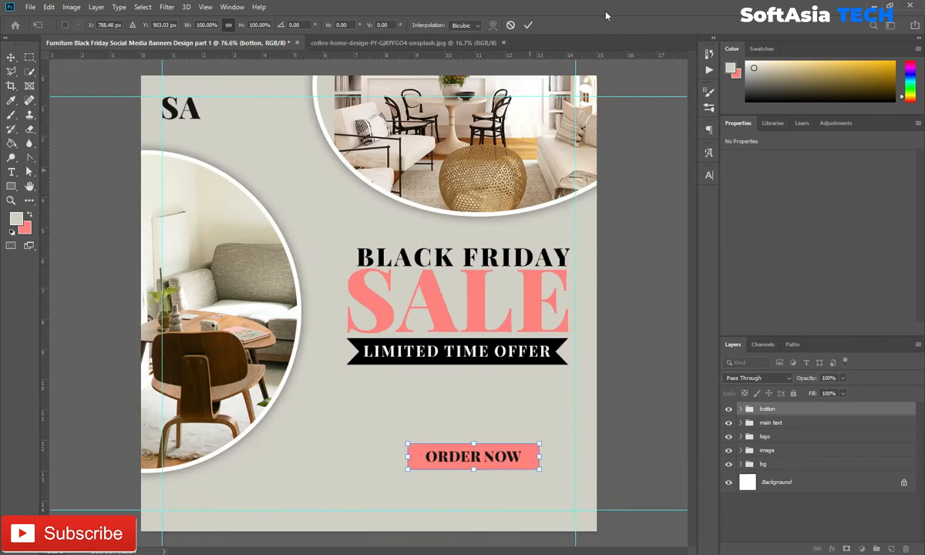
left_click(528, 27)
Add the contact phone number as a new text layer just below the ORDER NOW button.
scroll(492, 495, "up", 3, "alt")
scroll(466, 447, "down", 2)
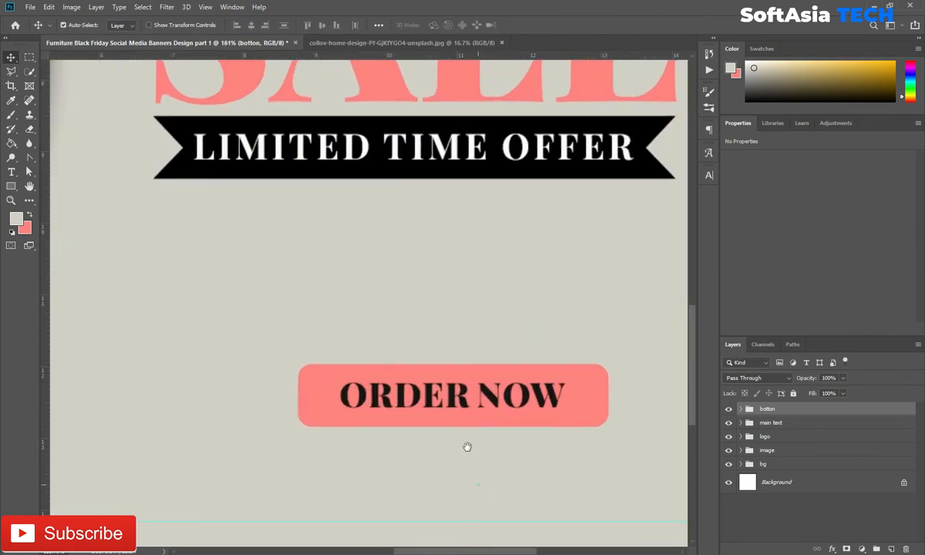
key("t")
left_click(320, 405)
type("+123")
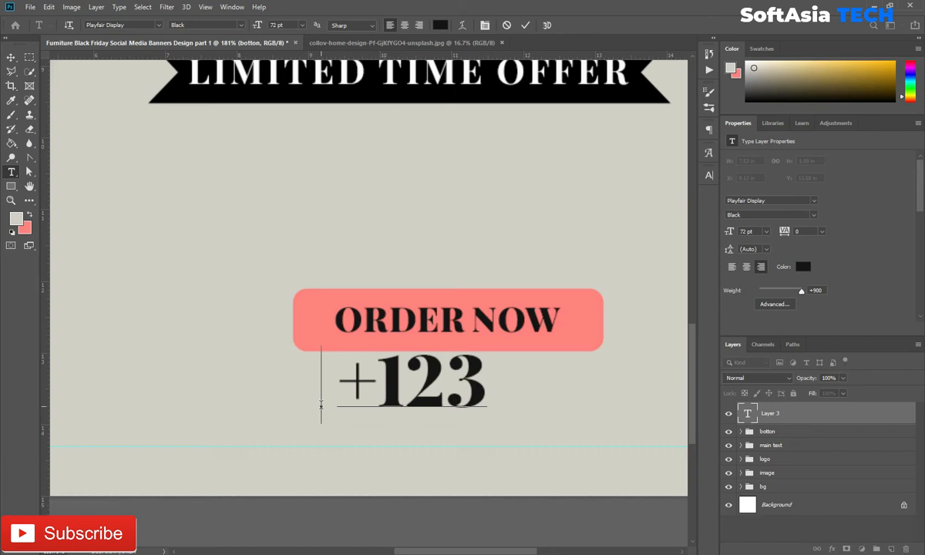
key("BackSpace")
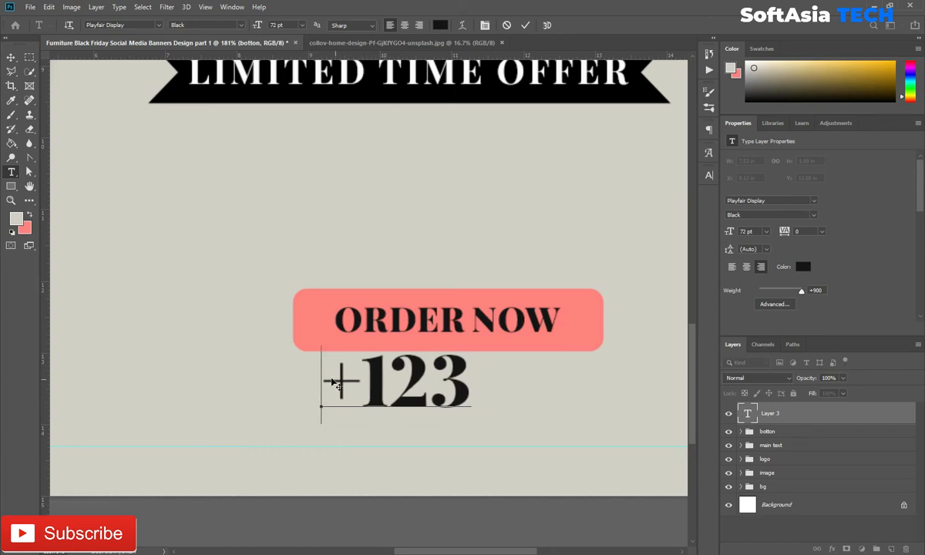
key("ctrl+a")
key("BackSpace")
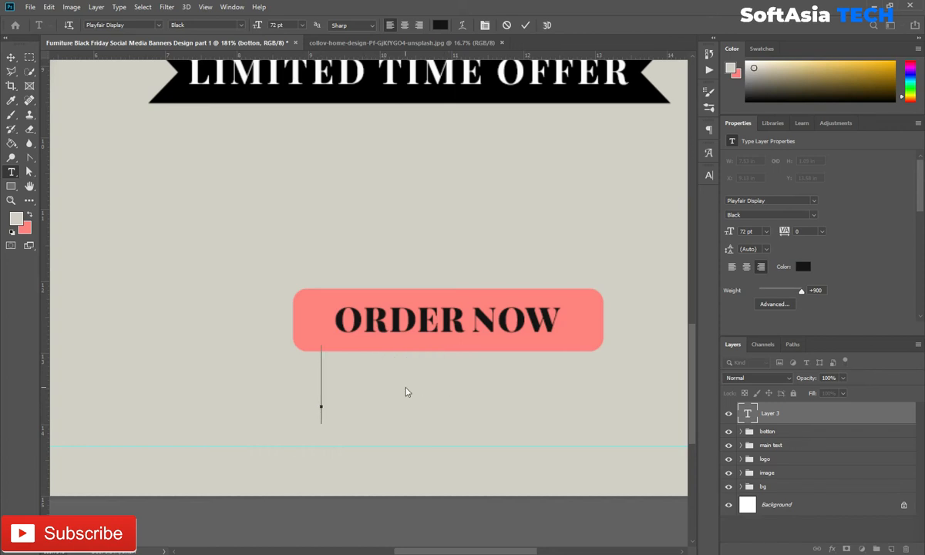
type("0987654")
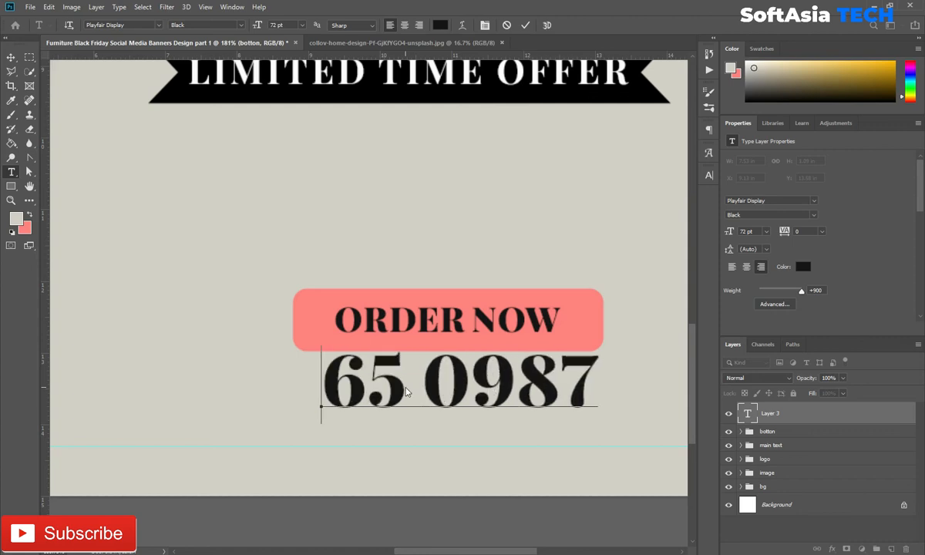
key("Home")
type("+32 1")
left_click(790, 415)
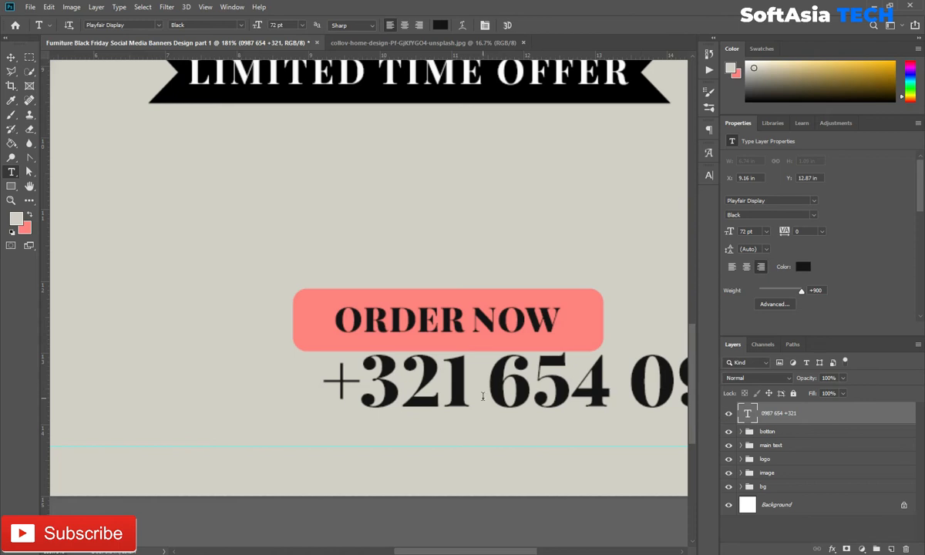
Move the phone number under the ORDER NOW button and scale it down to about 43.67 pt, slightly narrower than the button.
scroll(482, 396, "down", 6)
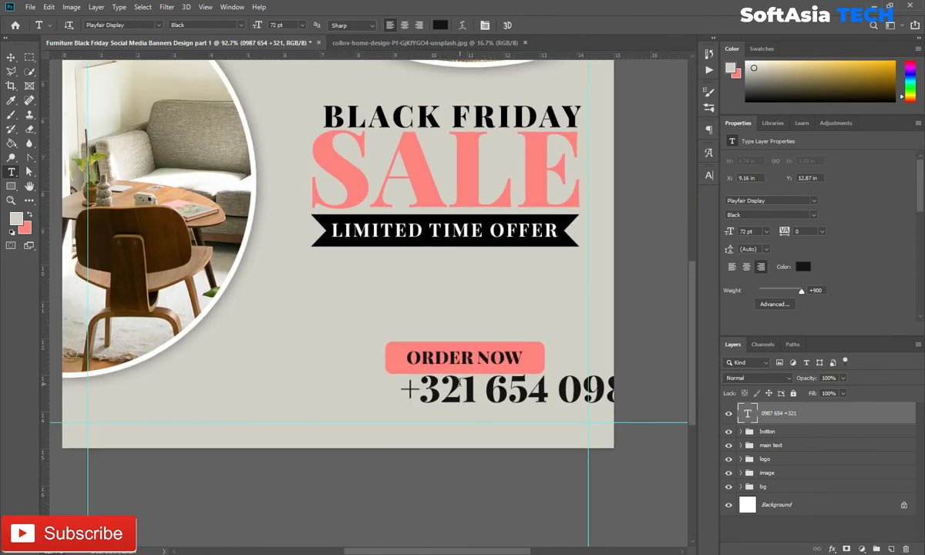
key("v")
left_click_drag(475, 391, 417, 410)
key("ctrl+t")
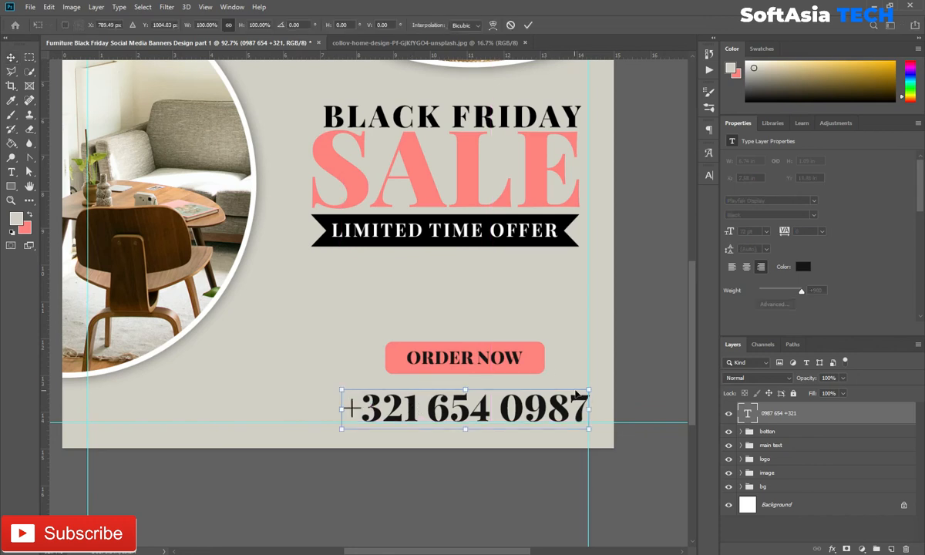
left_click_drag(588, 389, 495, 419)
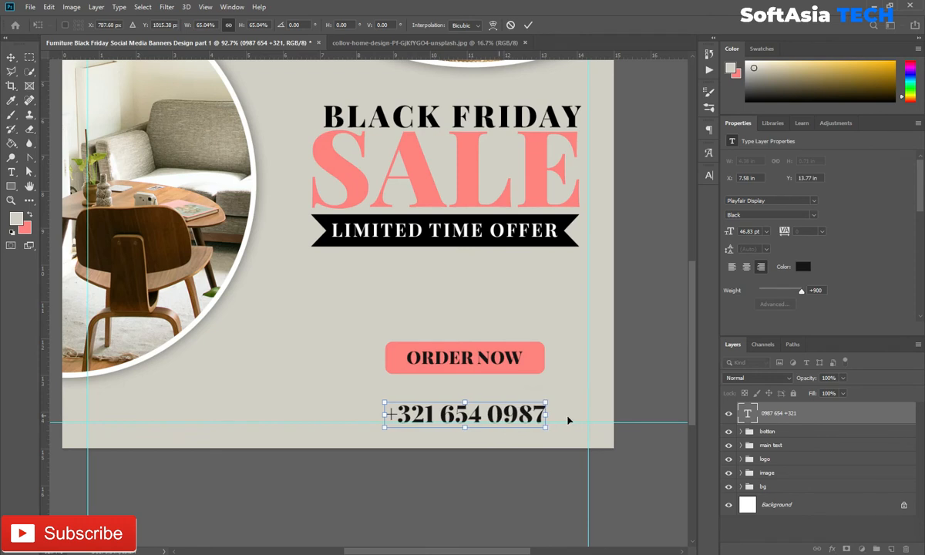
left_click_drag(545, 401, 533, 405)
key("Return")
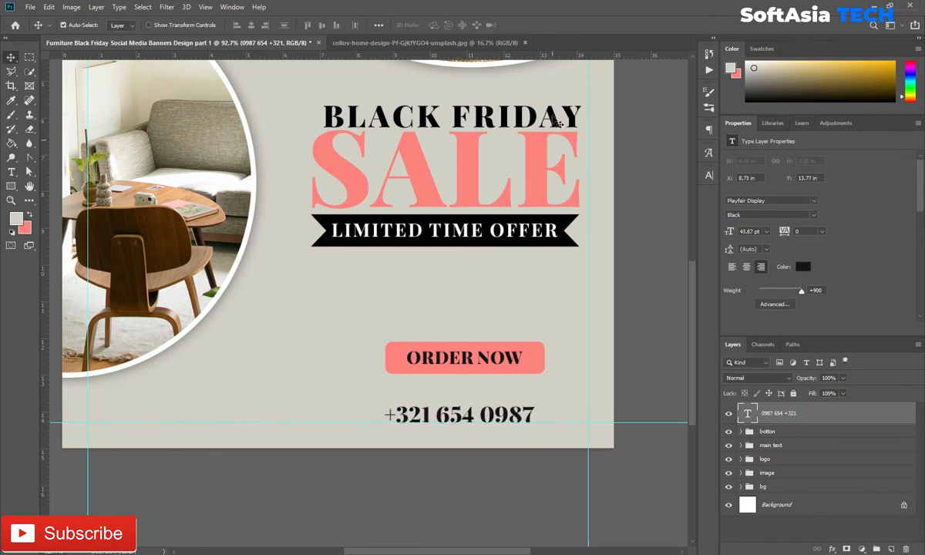
Set the phone number's tracking to 25, scale it to about 41.99 pt and move it up close to the button.
left_click(822, 232)
left_click(810, 324)
key("ctrl+t")
left_click_drag(482, 421, 482, 395)
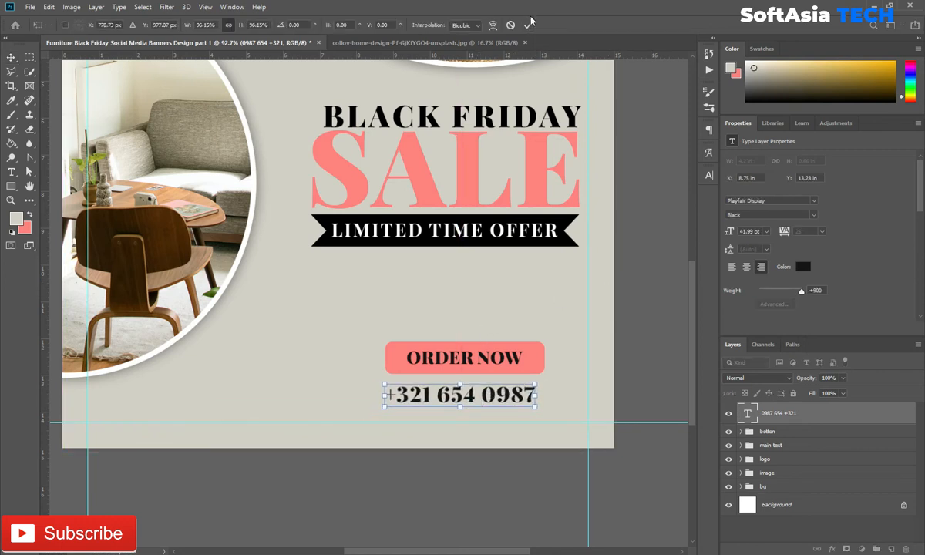
key("Return")
Add a separate website text layer reading WWW,SOFTASIA.COM near the phone number.
key("t")
left_click(351, 409)
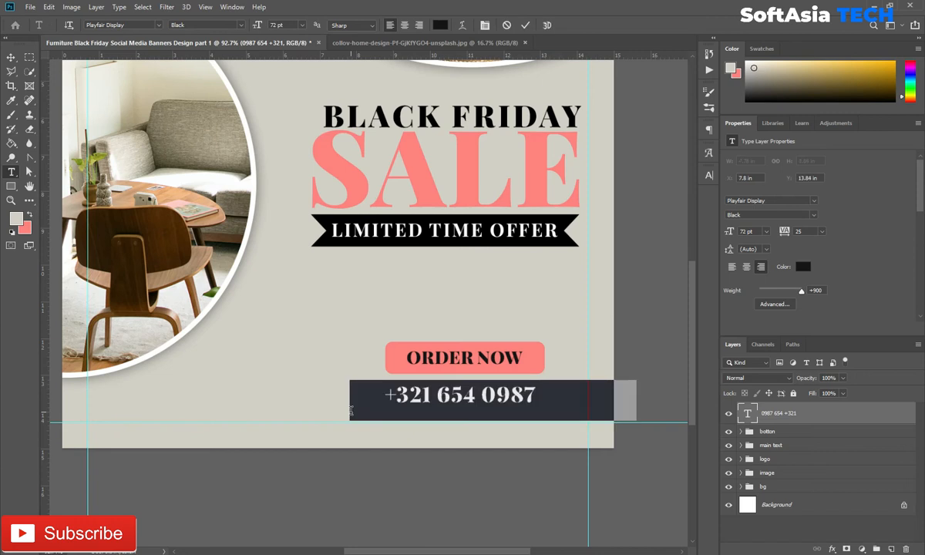
type("WWW")
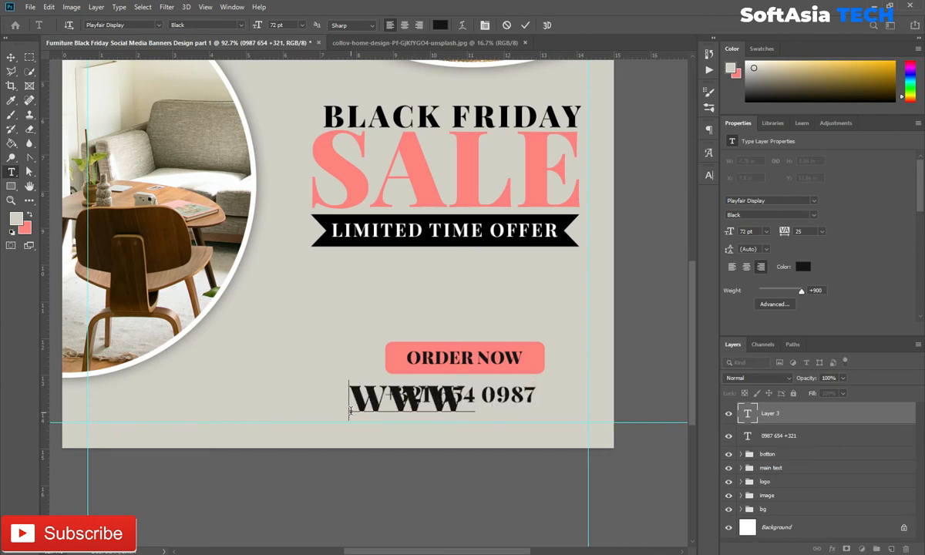
type(".SOFTAS")
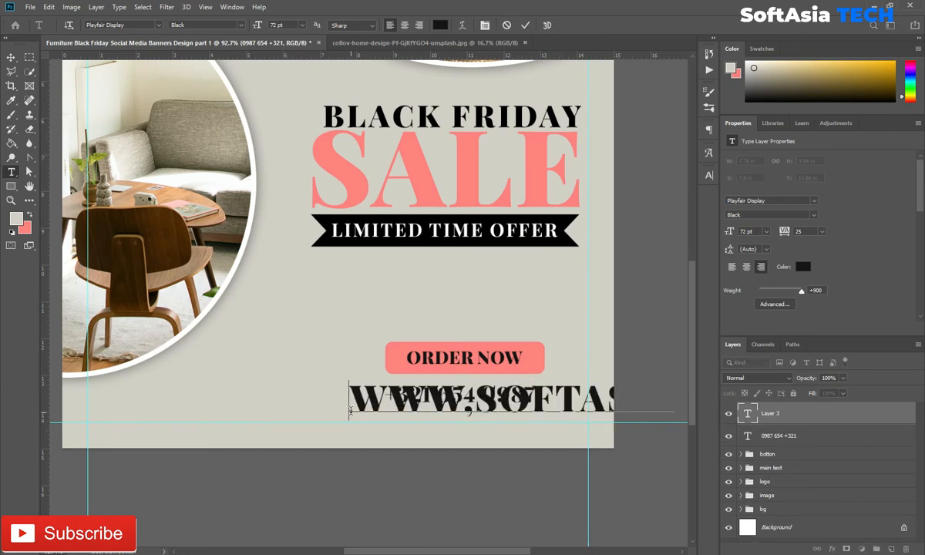
left_click(813, 426)
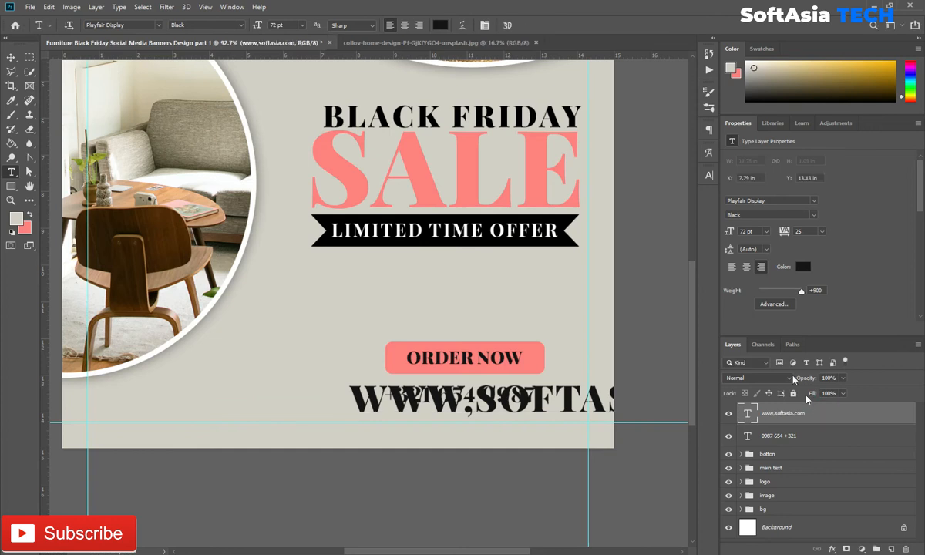
Set the website text to 30 pt with tracking 100.
left_click(767, 233)
left_click(753, 332)
left_click(821, 231)
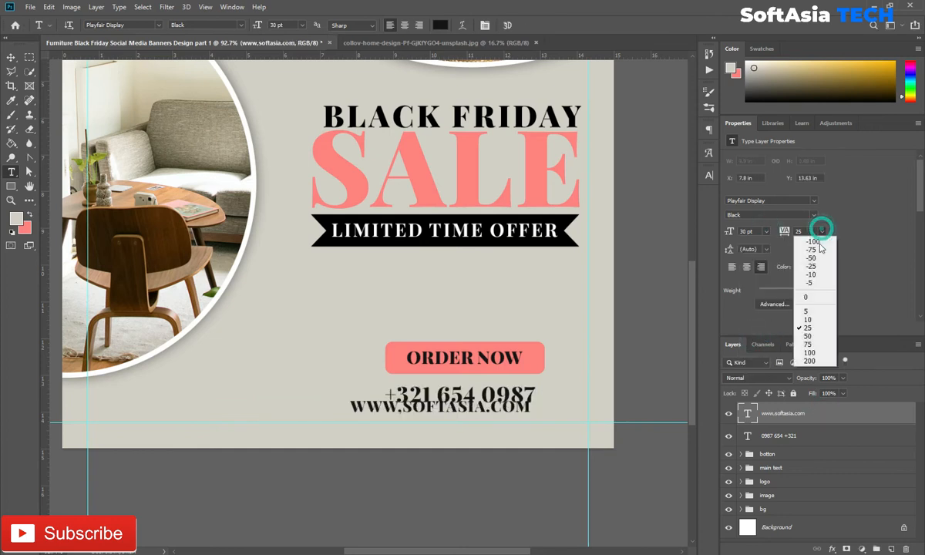
left_click(811, 349)
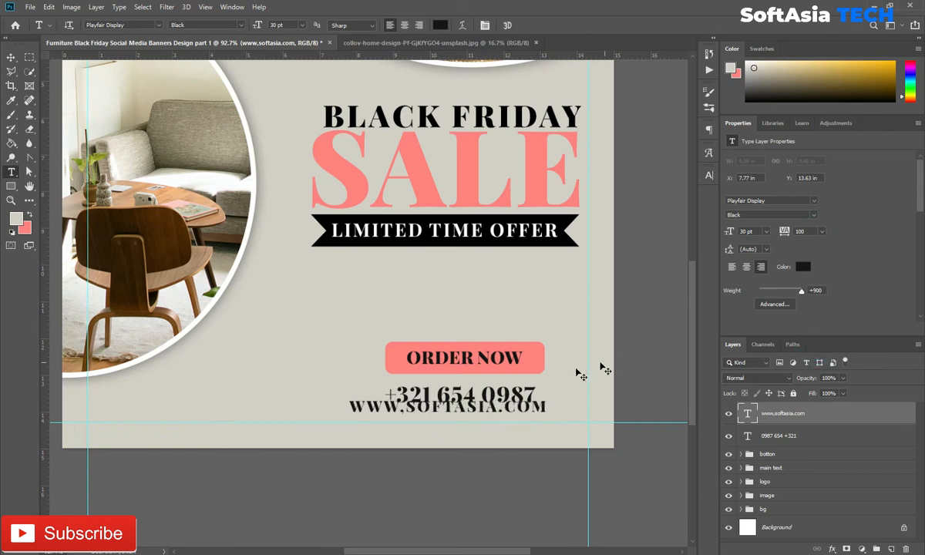
Scale the website text to about 23.08 pt below the phone number and replace the comma after WWW with a period.
key("ctrl+t")
left_click_drag(546, 397, 480, 421)
scroll(476, 424, "up", 3)
left_click(528, 24)
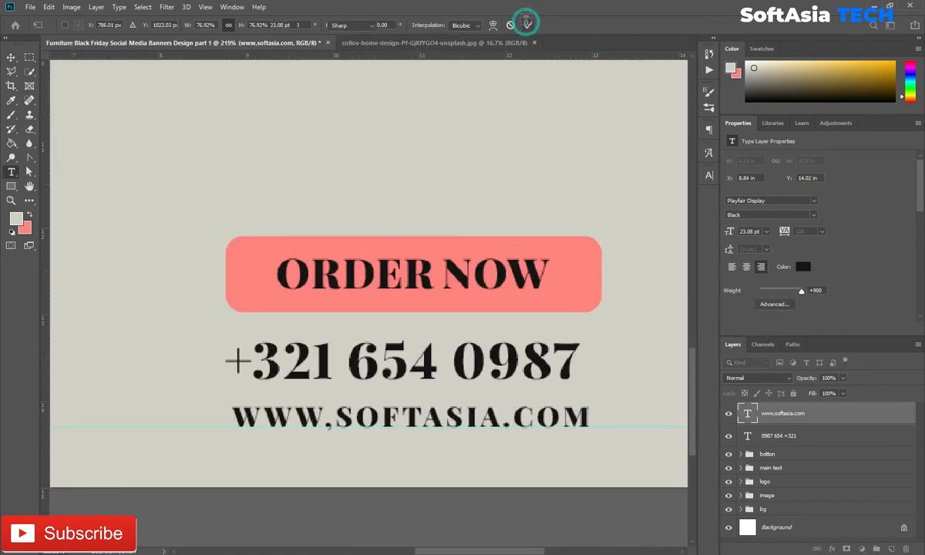
double_click(324, 422)
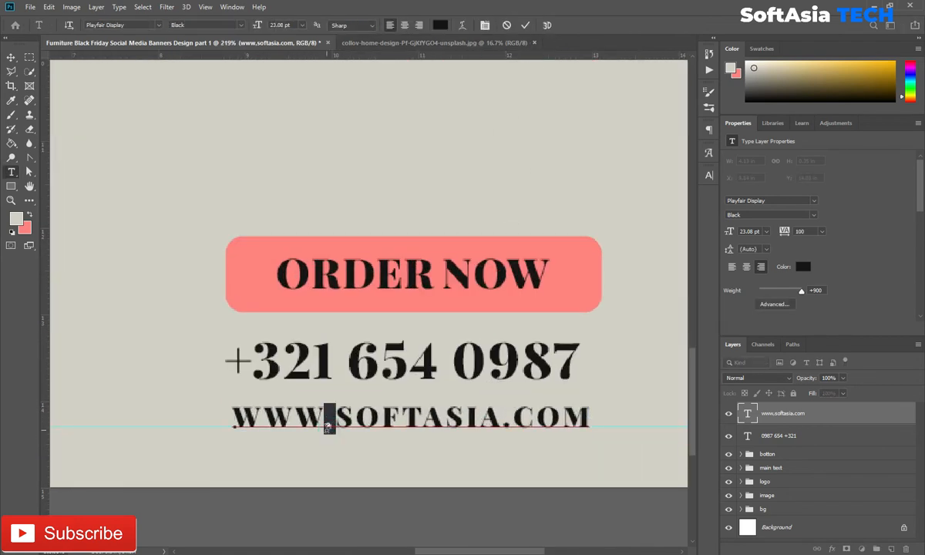
left_click(834, 418)
Change the website text's font to Montserrat SemiBold.
scroll(398, 442, "down", 5)
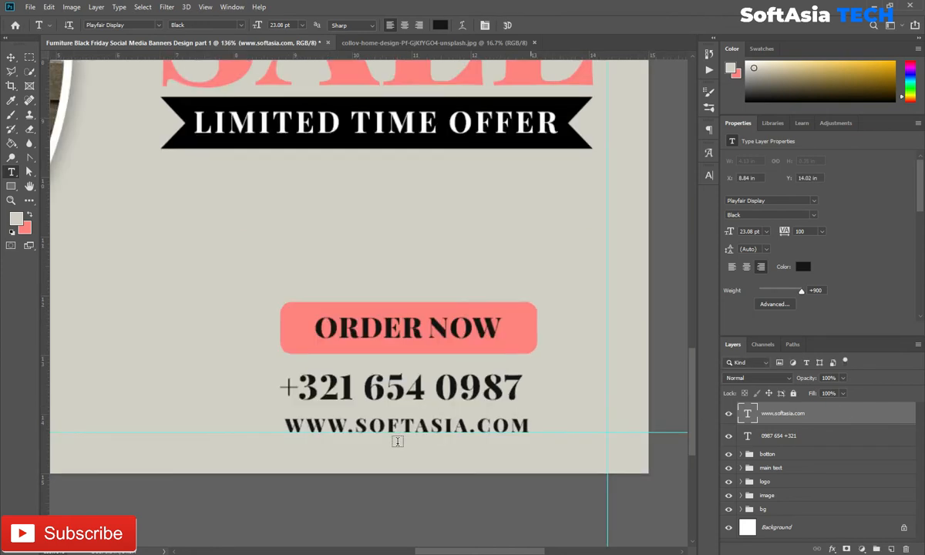
scroll(398, 442, "down", 1)
scroll(503, 505, "up", 7)
left_click(785, 199)
type("mont")
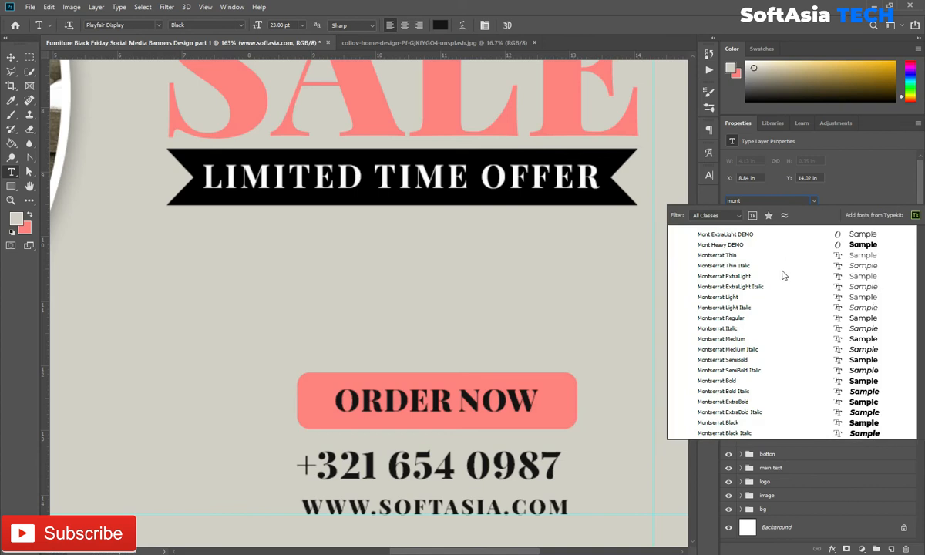
left_click(747, 359)
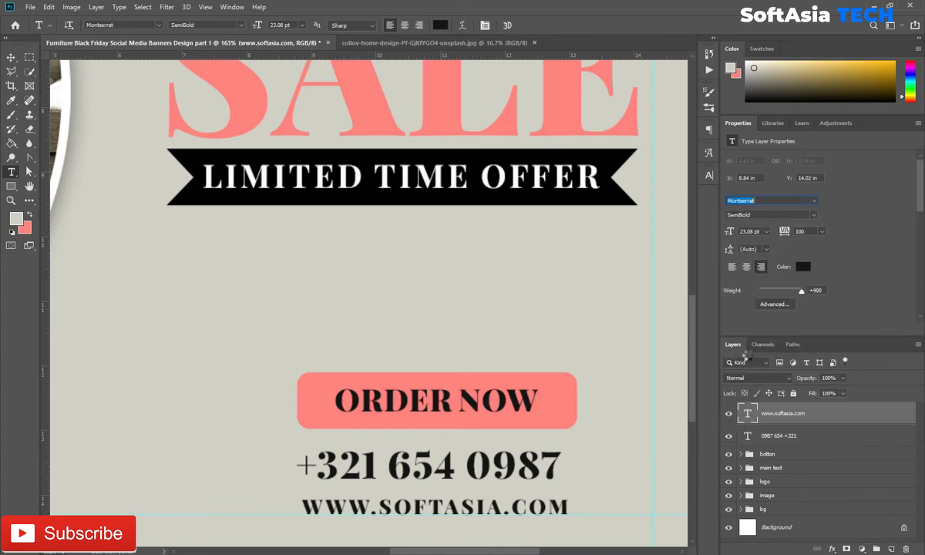
Change the phone number's font to Montserrat Bold.
left_click(788, 438)
left_click(779, 200)
type("mont")
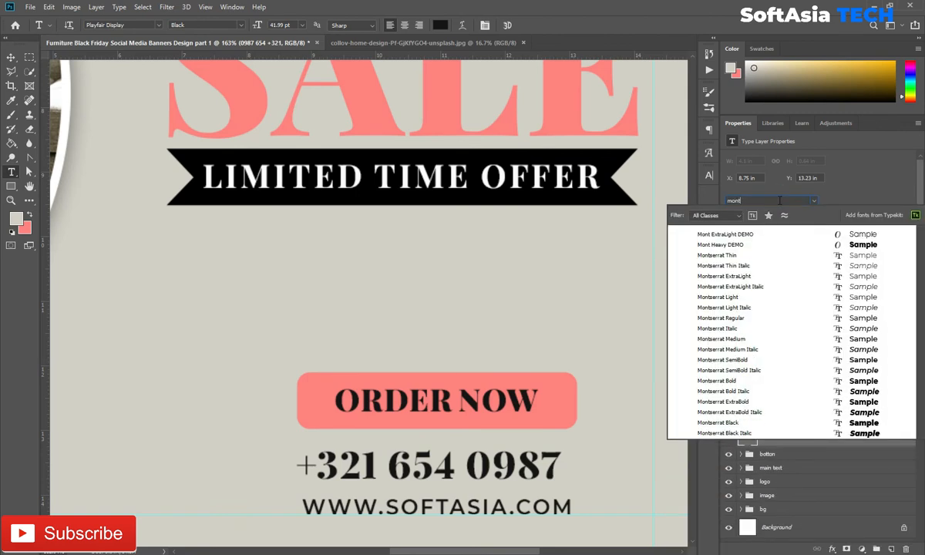
left_click(734, 381)
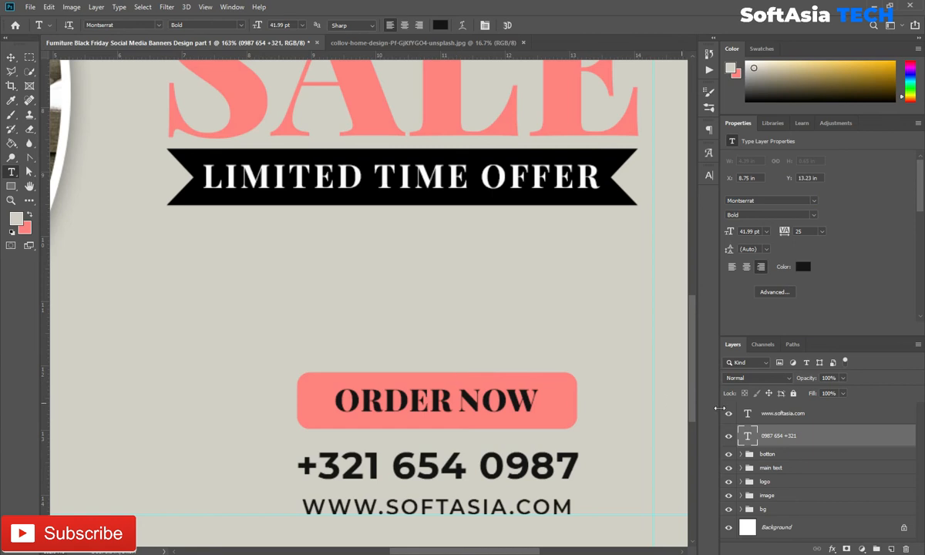
Change the ORDER NOW text inside the botton group to Montserrat Black.
left_click(741, 454)
left_click(782, 472)
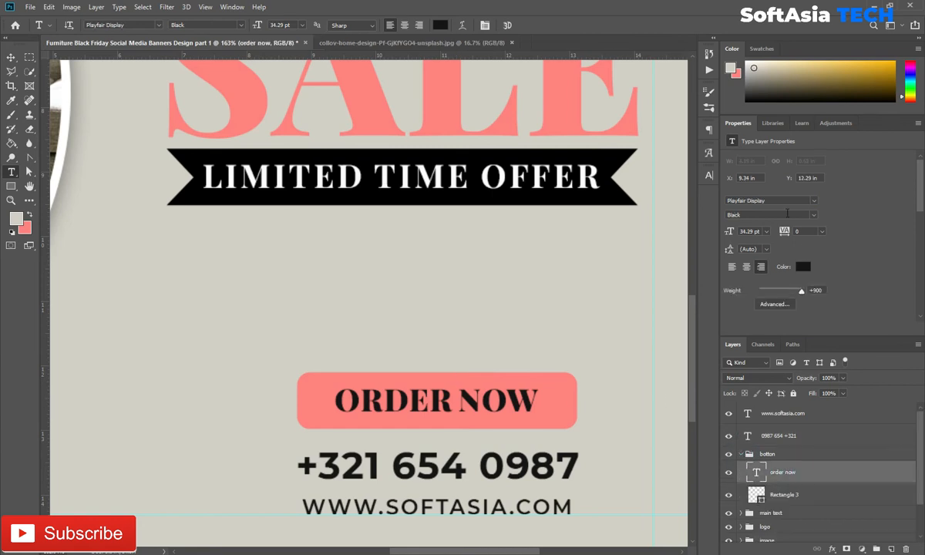
left_click(781, 202)
type("mont")
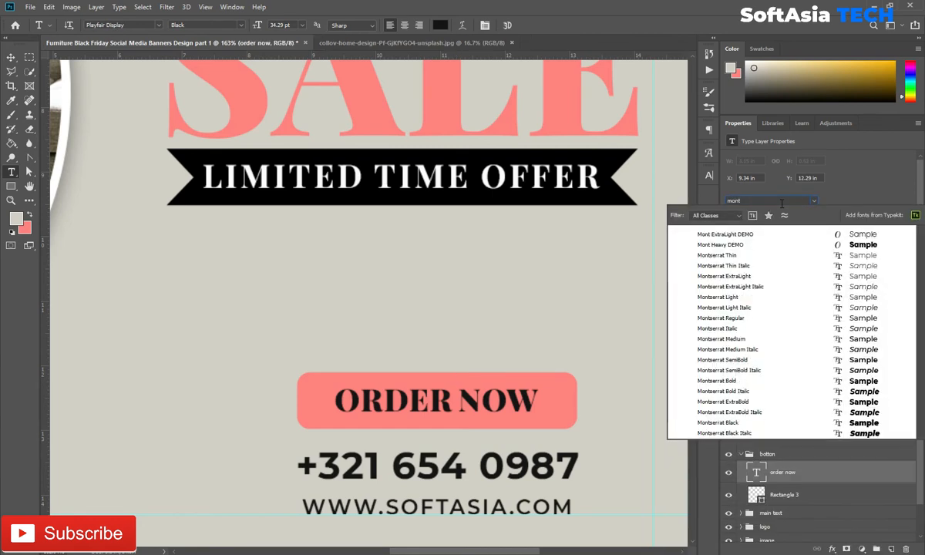
left_click(724, 423)
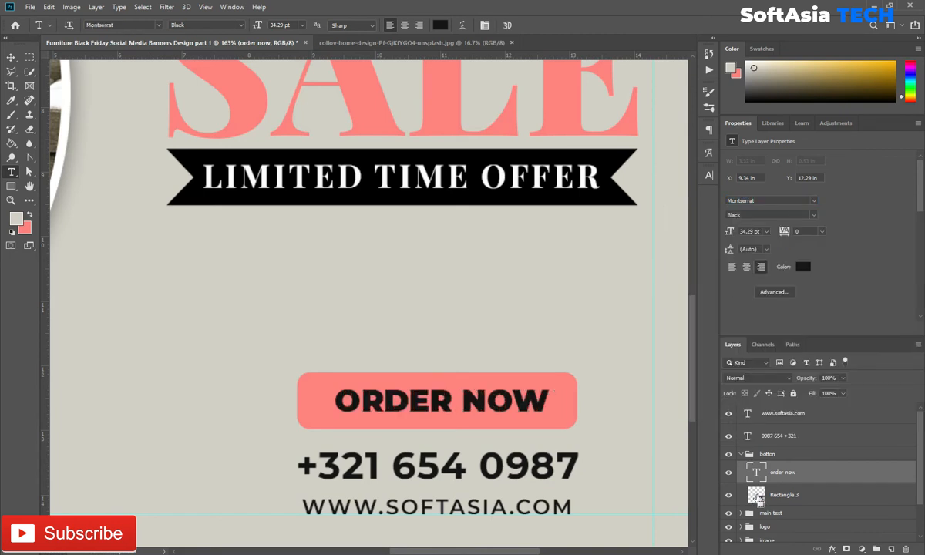
Recenter the restyled ORDER NOW text horizontally and vertically on the pink button.
left_click(756, 494, "ctrl")
key("v")
left_click(250, 26)
left_click(321, 25)
key("ctrl+d")
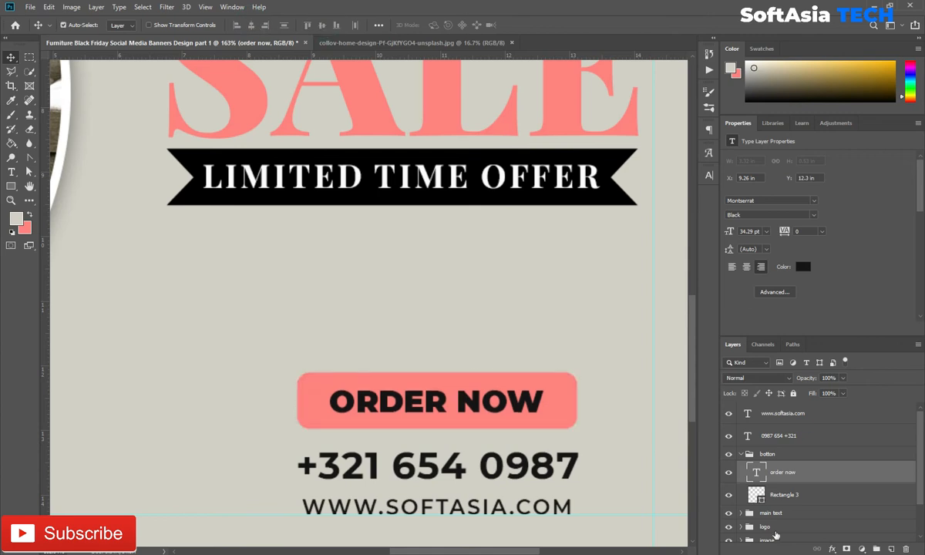
Group the phone number and website text layers into a group named info.
left_click(741, 454)
left_click(791, 436)
left_click(793, 414, "shift")
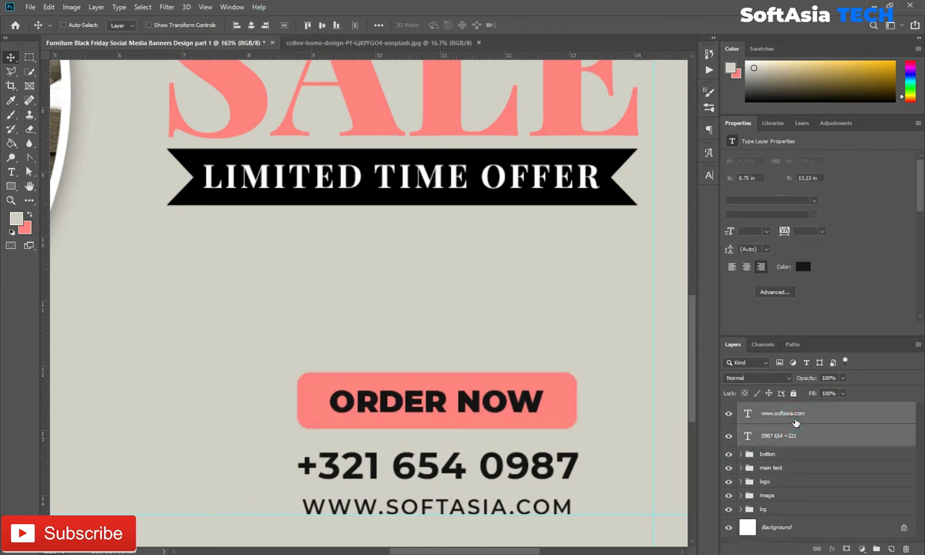
key("ctrl+g")
double_click(770, 409)
type("info")
key("Return")
Draw a circle about 151 × 149 px between the chair photo and the ORDER NOW button and fill it with #191816.
left_click_drag(215, 336, 467, 297)
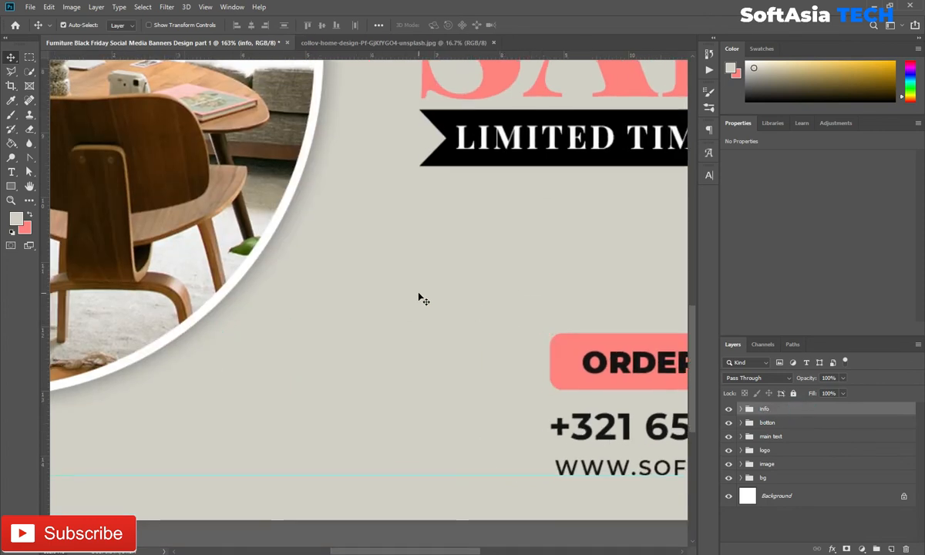
key("u")
right_click(11, 186)
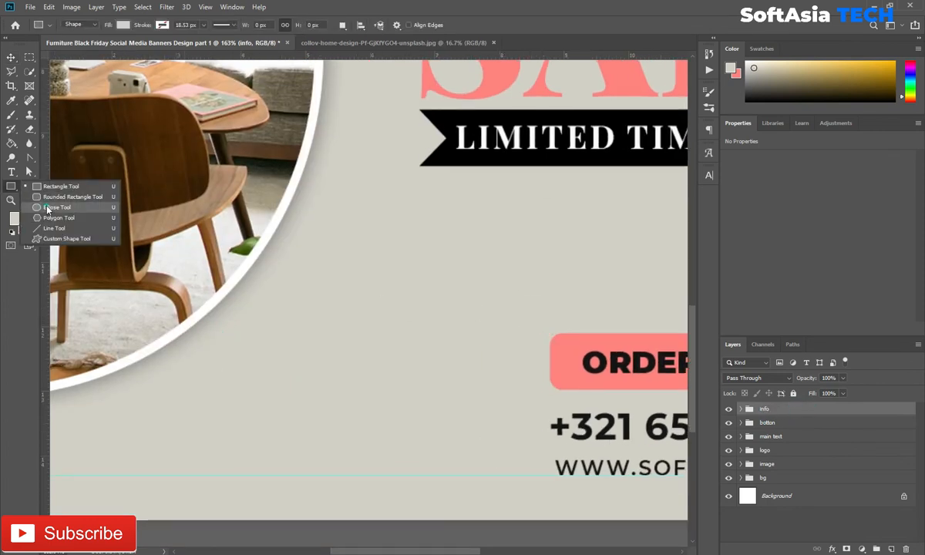
left_click(46, 202)
left_click_drag(466, 392, 492, 413)
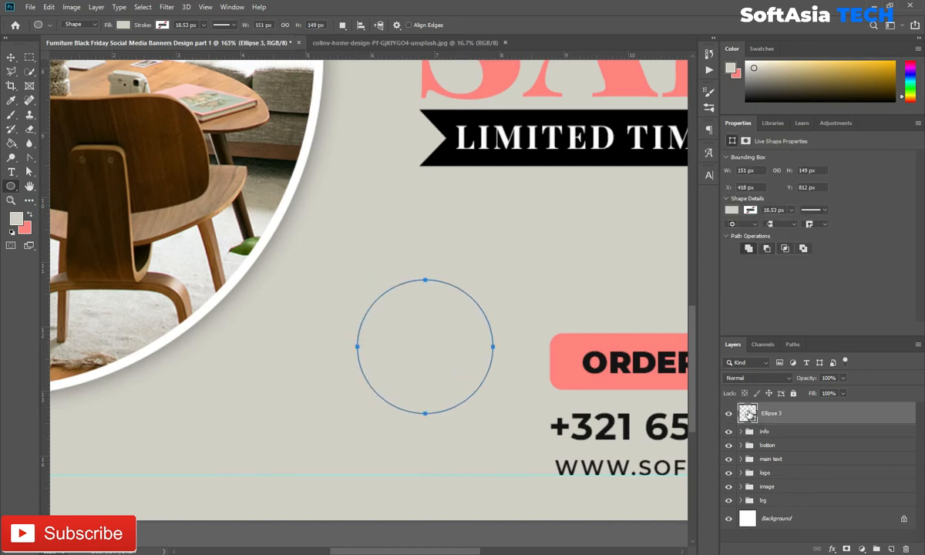
double_click(747, 414)
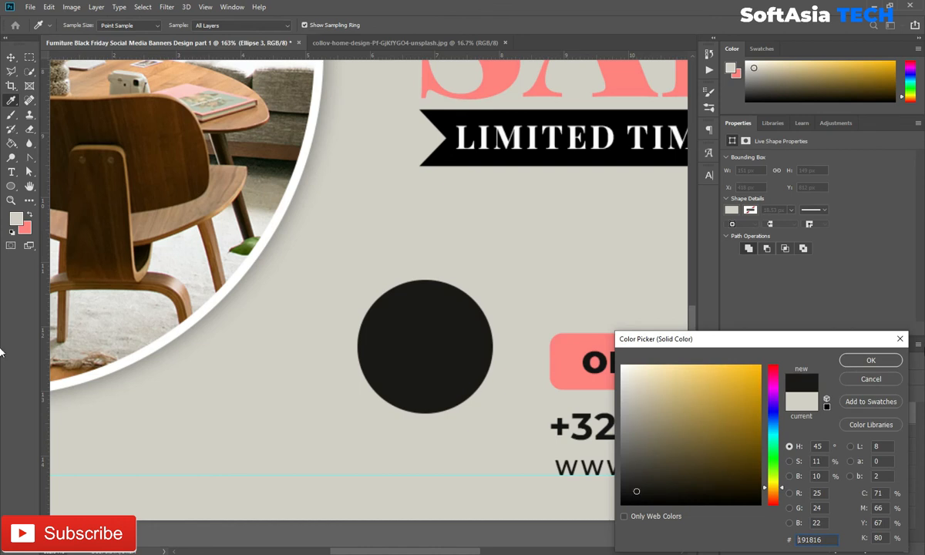
key("Return")
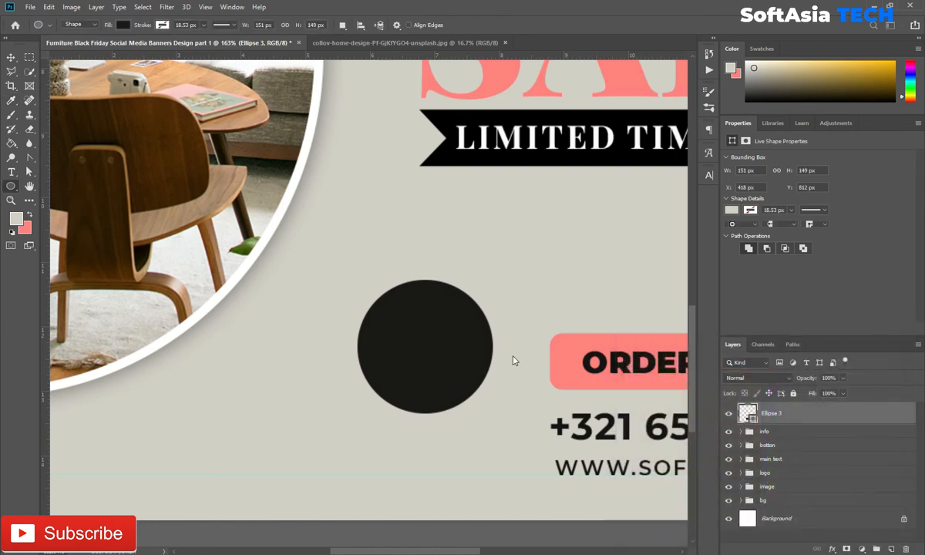
Duplicate the dark circle and scale the copy down to about 142 × 140 px.
key("ctrl+j")
key("ctrl+t")
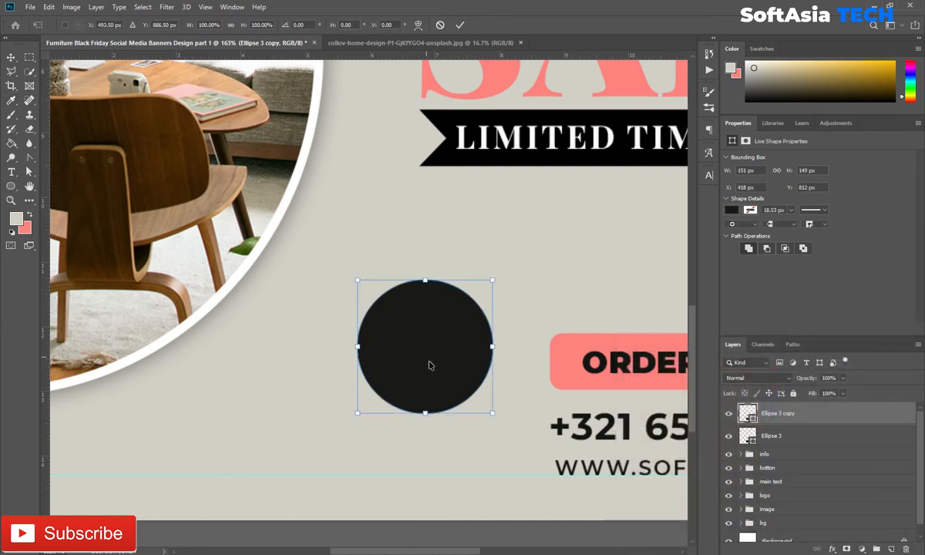
left_click_drag(492, 278, 484, 287)
key("Return")
Turn the smaller circle into an unfilled ring with a white stroke about 2.5 px wide.
left_click(123, 24)
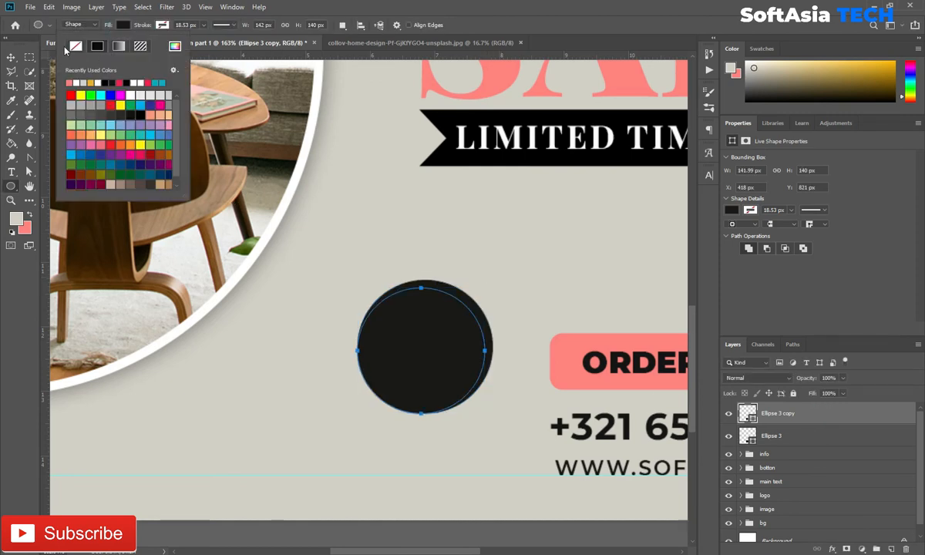
left_click(204, 26)
left_click(204, 26)
left_click(196, 37)
left_click_drag(205, 26, 192, 41)
left_click(160, 25)
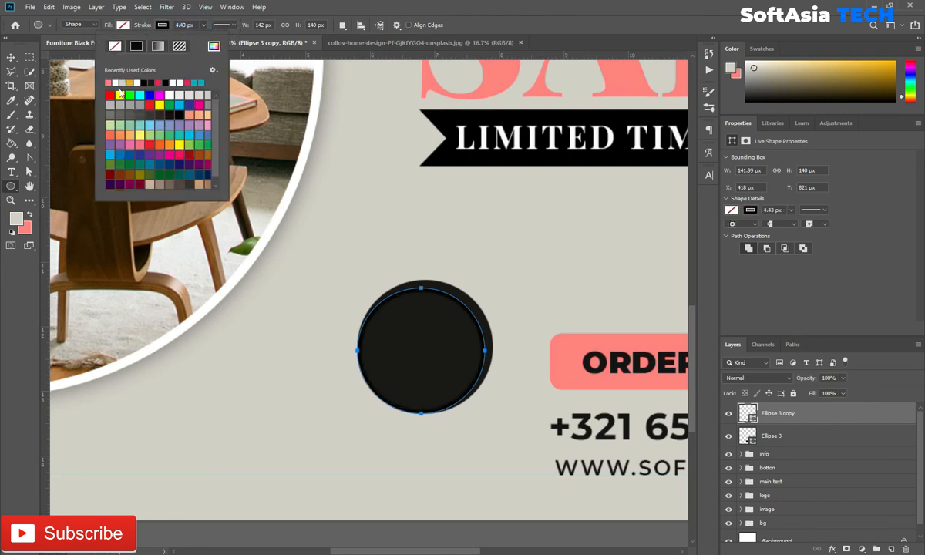
left_click(115, 83)
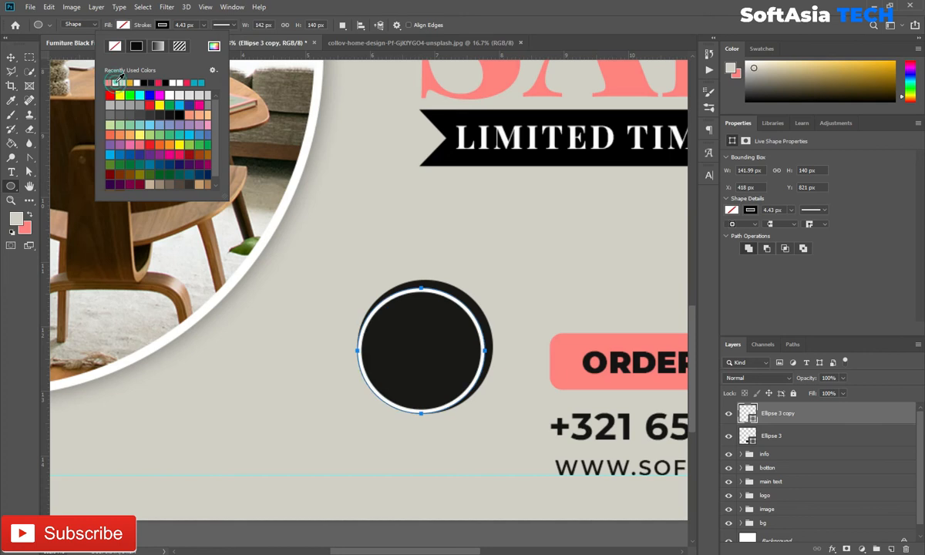
left_click(202, 26)
left_click_drag(198, 36, 203, 41)
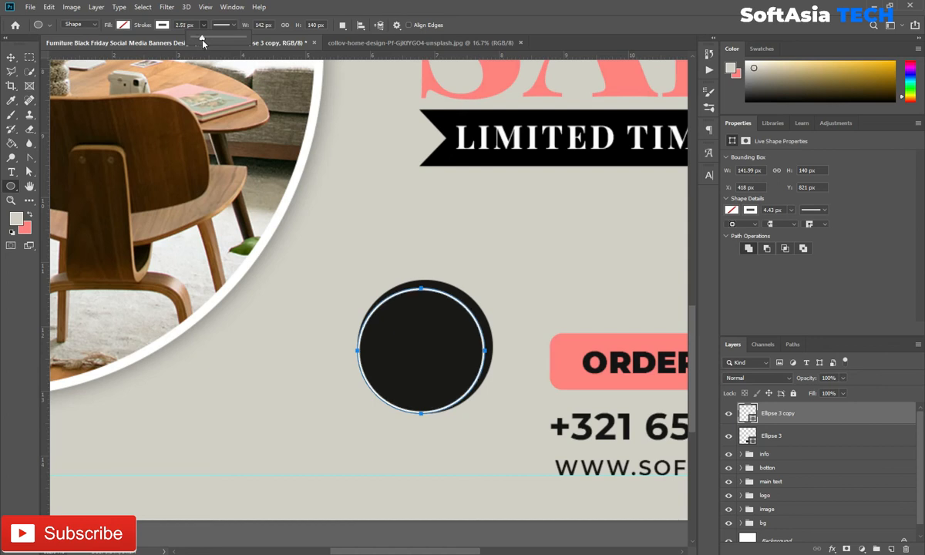
Center the white ring inside the dark circle, using the circle's outline as the selection guide.
left_click(748, 439, "ctrl")
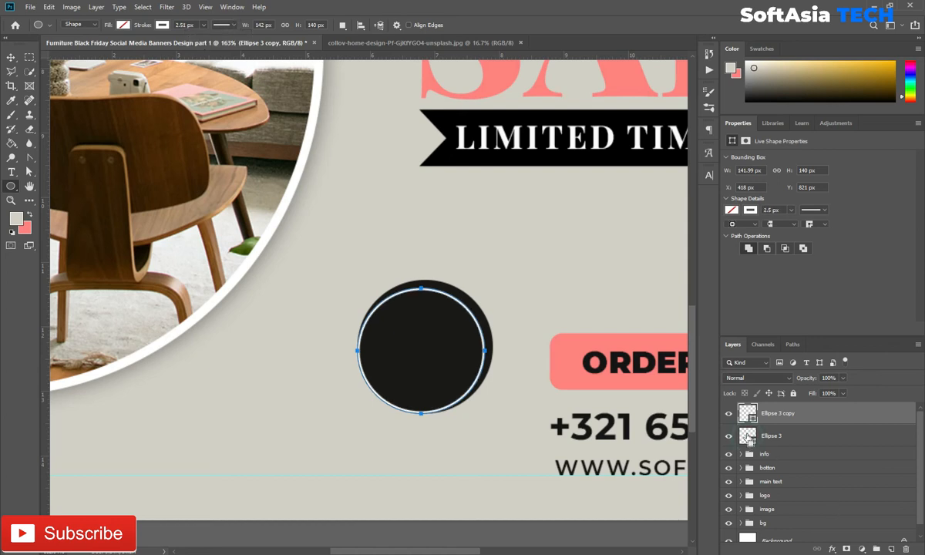
key("v")
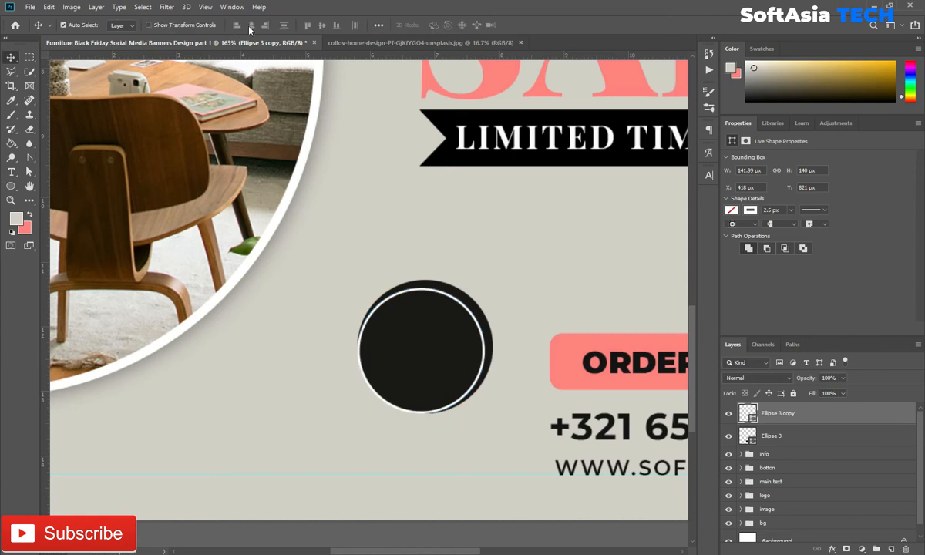
key("Right")
key("Right")
key("Right")
key("Right")
key("Right")
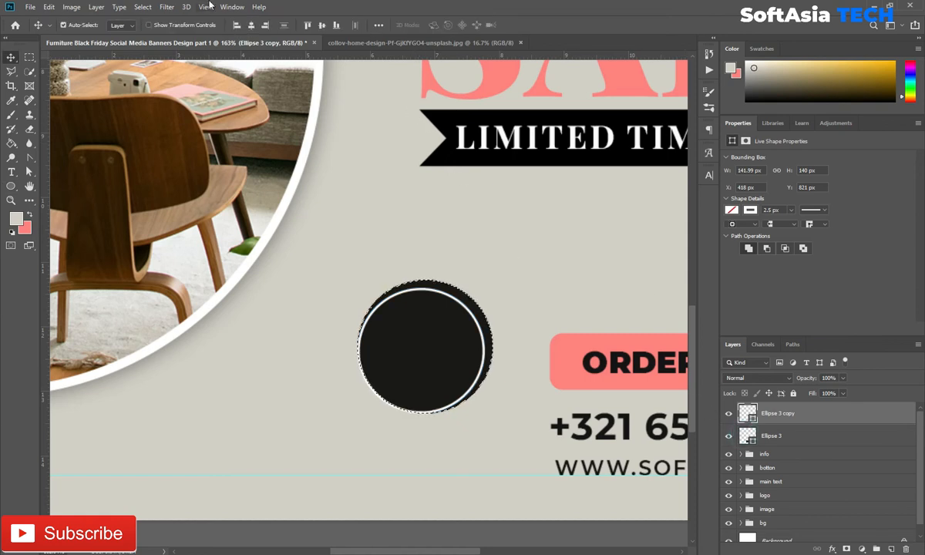
key("Up")
key("Up")
key("Up")
key("Up")
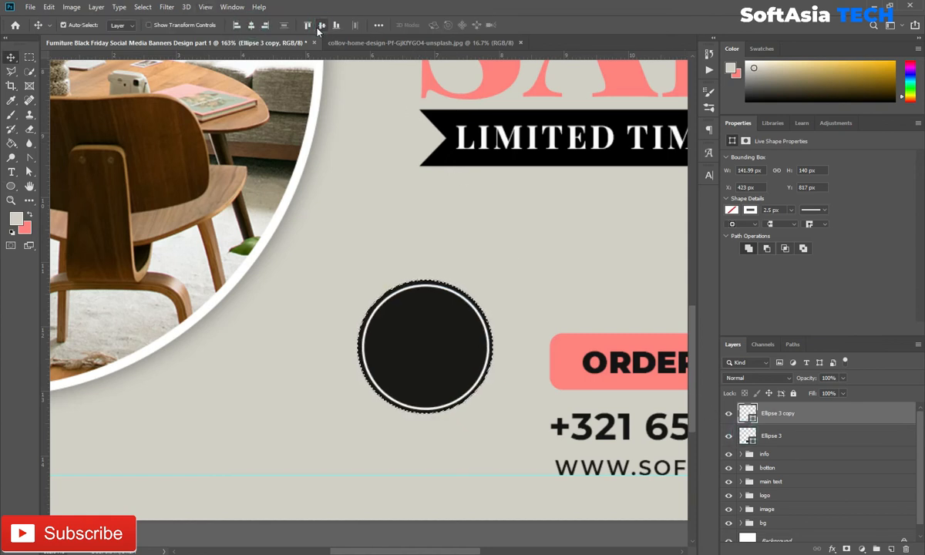
key("ctrl+d")
Lighten the larger circle's fill slightly to about #1e1d1a.
scroll(431, 356, "up", 4)
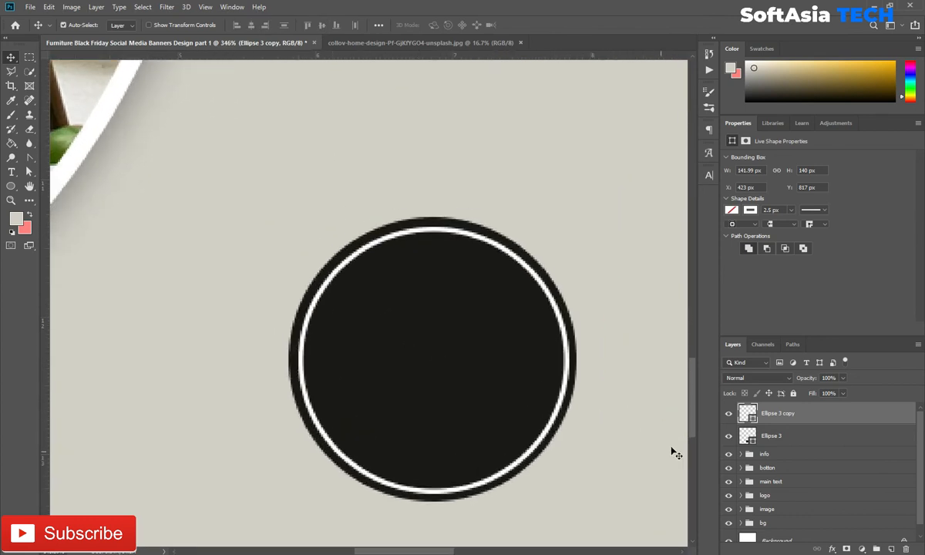
double_click(747, 436)
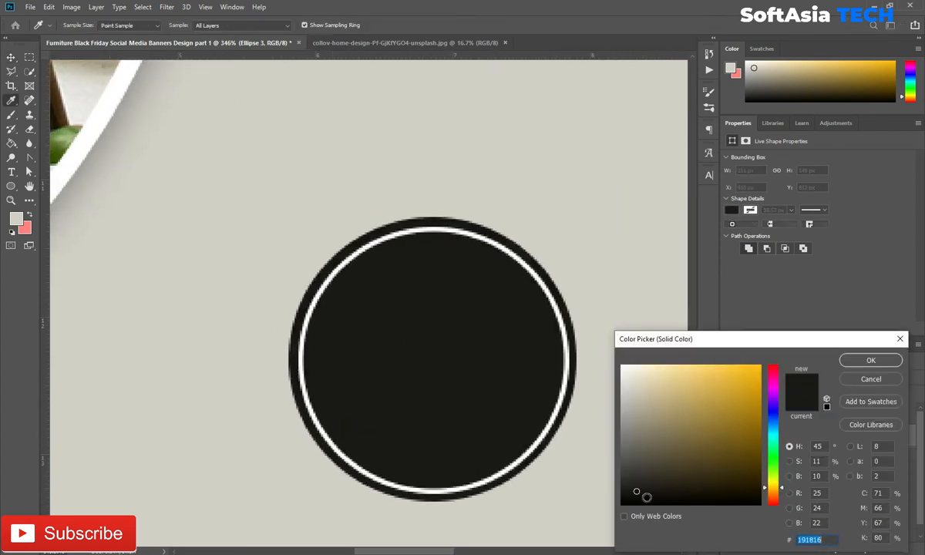
left_click_drag(647, 493, 642, 490)
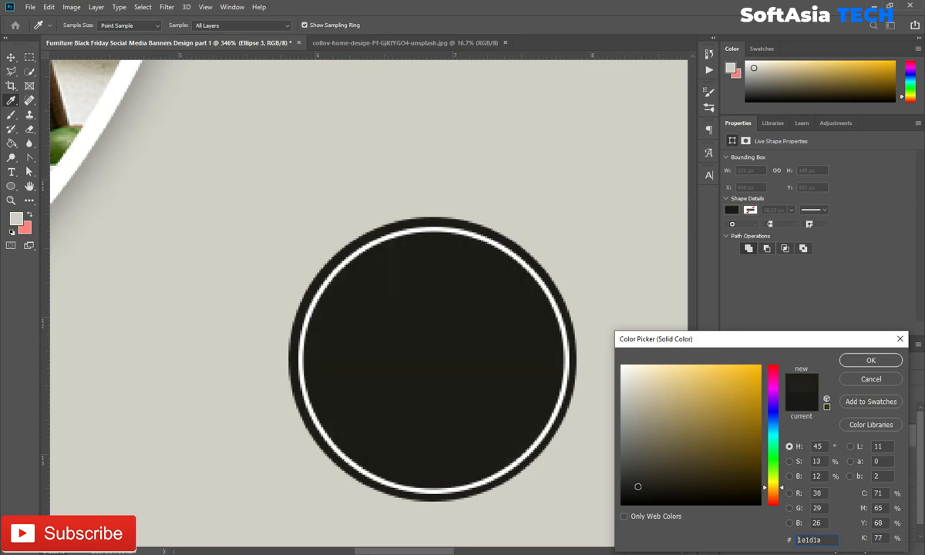
left_click(870, 361)
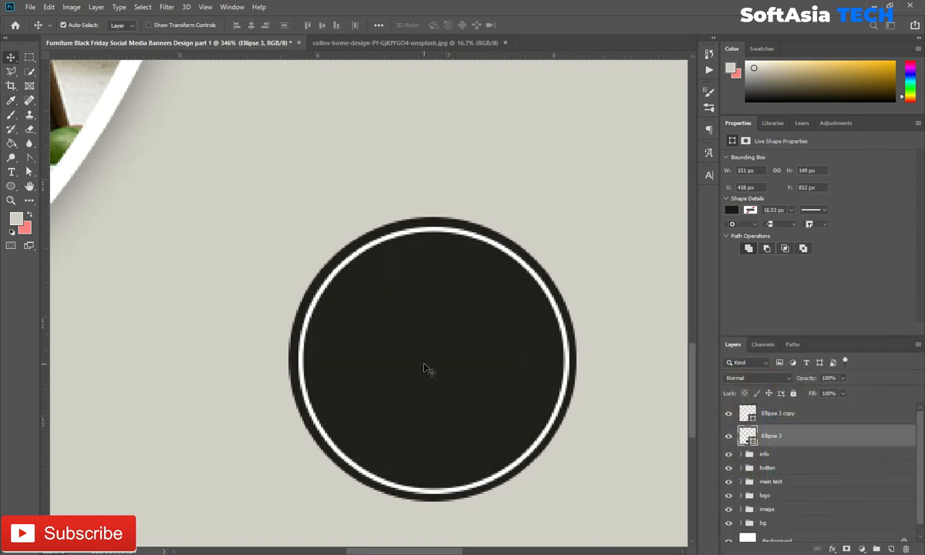
Add a GET UP TO text layer above the dark circle badge.
scroll(424, 365, "down", 2)
key("t")
left_click(341, 171)
key("BackSpace")
type("GET U")
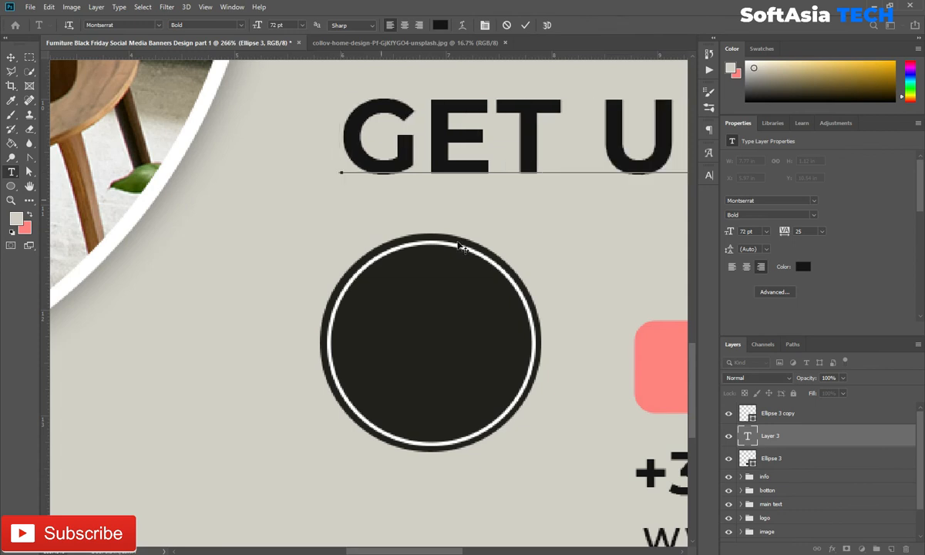
type("p to")
Set the GET UP TO text color to white, ffffff.
scroll(547, 347, "down", 3)
left_click(791, 438)
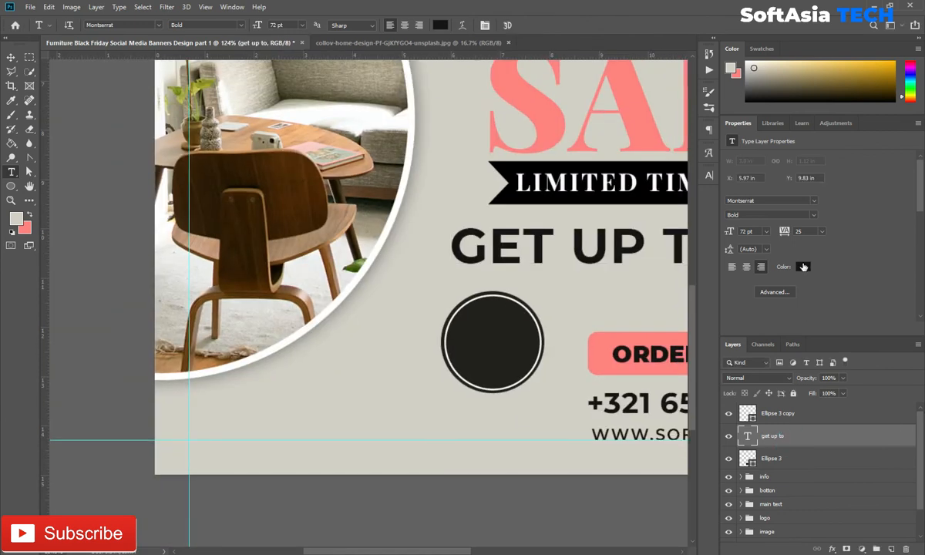
left_click(803, 266)
type("ffffff")
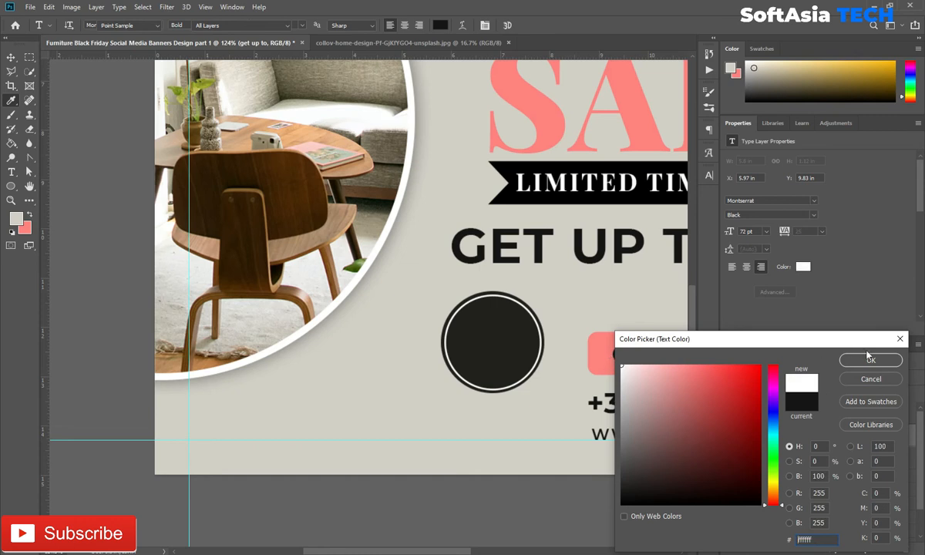
left_click(870, 362)
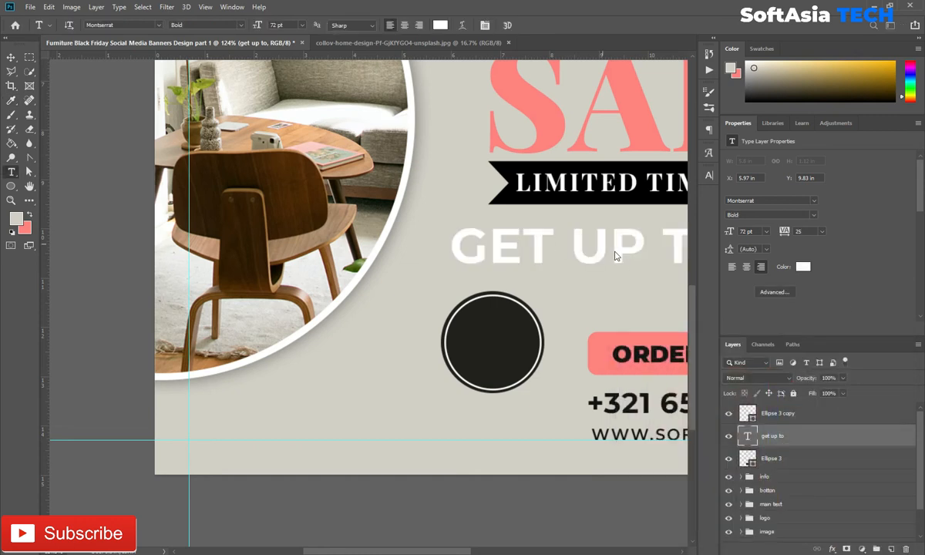
Scale the GET UP TO text to about 22.8% and place it in the upper part of the badge ring.
key("ctrl+t")
left_click_drag(598, 259, 448, 354)
left_click_drag(585, 319, 489, 341)
scroll(494, 318, "up", 6)
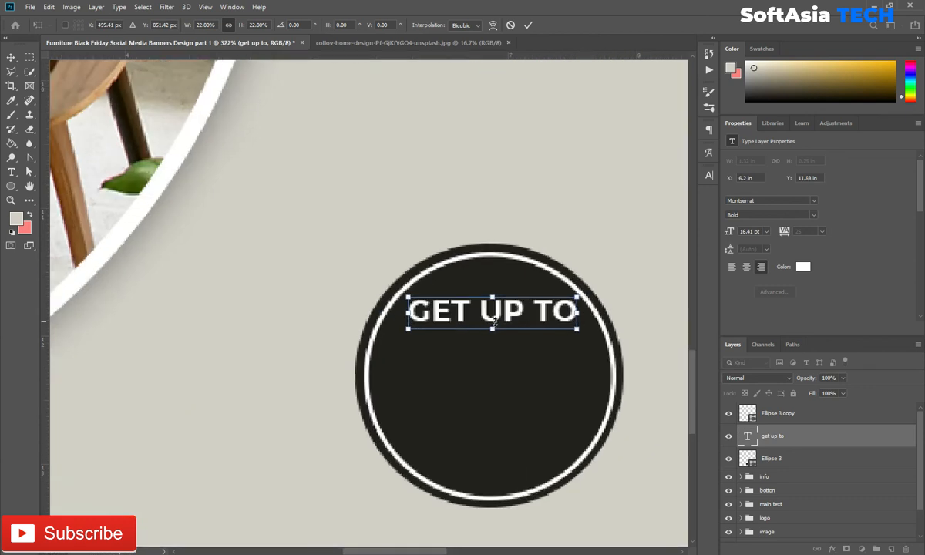
mouse_move(539, 304)
left_mouse_down()
mouse_move(562, 296)
mouse_move(535, 311)
left_mouse_up()
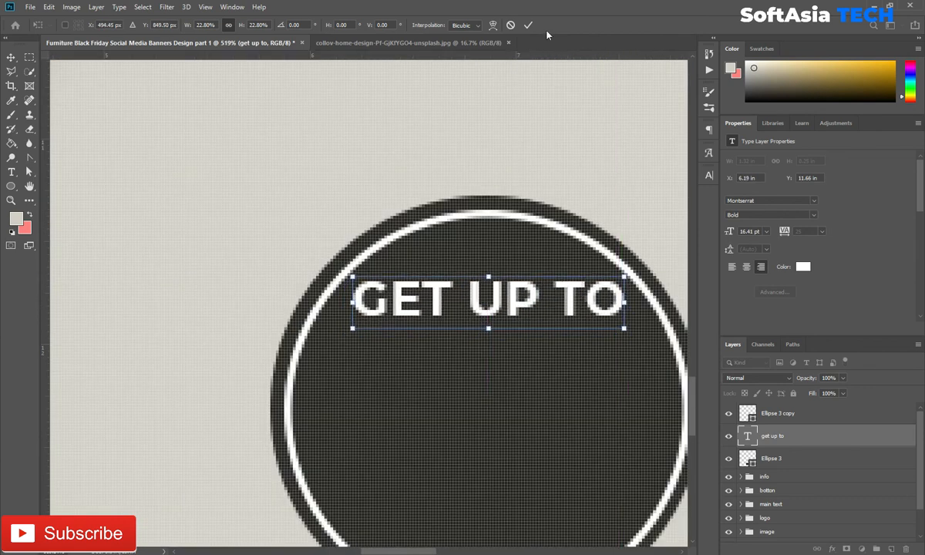
Change GET UP TO to Montserrat SemiBold and nudge it slightly up and left to recenter it in the badge.
left_click(813, 214)
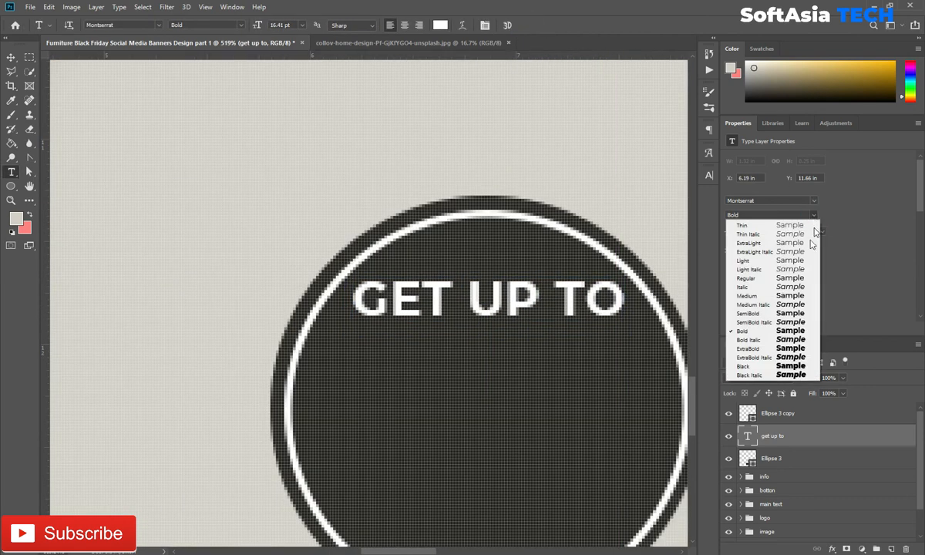
left_click(799, 313)
key("v")
key("alt+v")
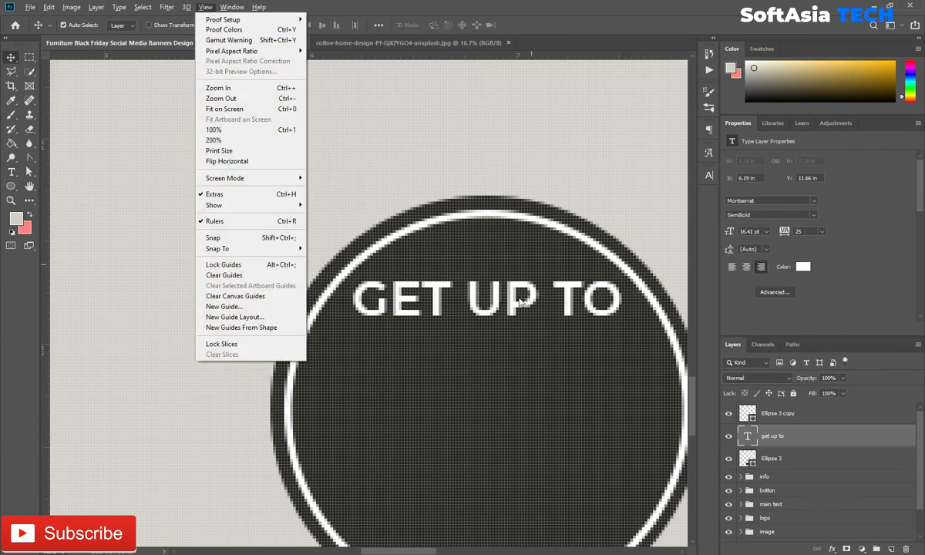
left_click(409, 120)
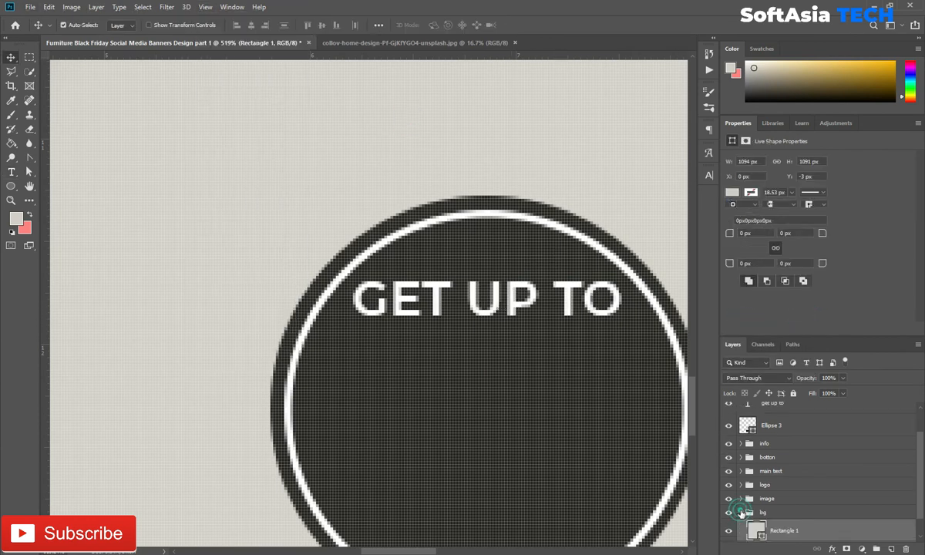
left_click(740, 512)
left_click(779, 422)
left_click(783, 436)
left_click_drag(494, 309, 492, 306)
Add a white text layer reading 50 above the ring layer.
left_click(801, 419)
key("t")
left_click(206, 272)
key("BackSpace")
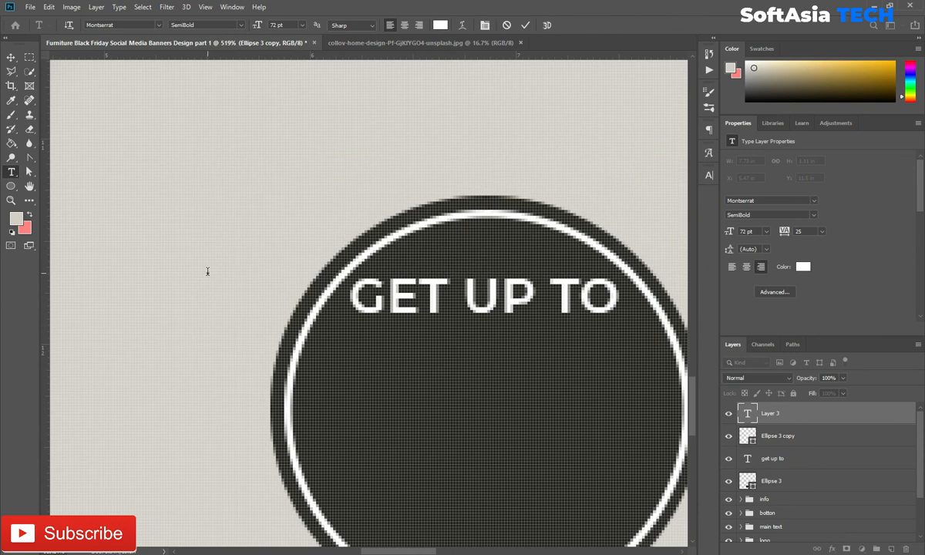
type("50")
left_click(851, 413)
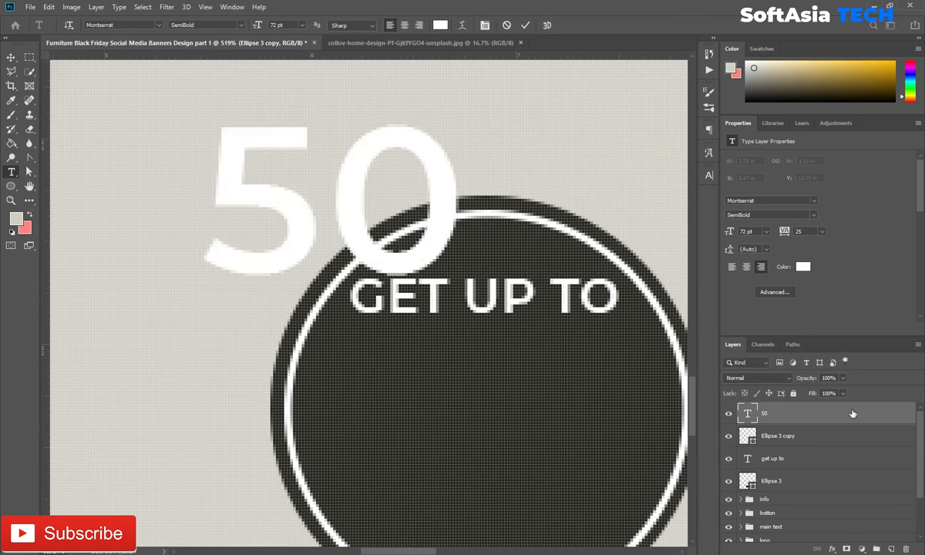
Move the 50 into the badge and change its font weight to Montserrat Black.
key("ctrl+t")
left_click_drag(398, 206, 456, 394)
left_click(528, 25)
left_click(814, 215)
left_click(724, 346)
Scale the 50 to about 92.3% and position it directly beneath GET UP TO, toward the badge's left side.
key("ctrl+t")
left_click_drag(506, 366, 509, 359)
left_click_drag(581, 296, 561, 312)
left_click_drag(443, 400, 447, 386)
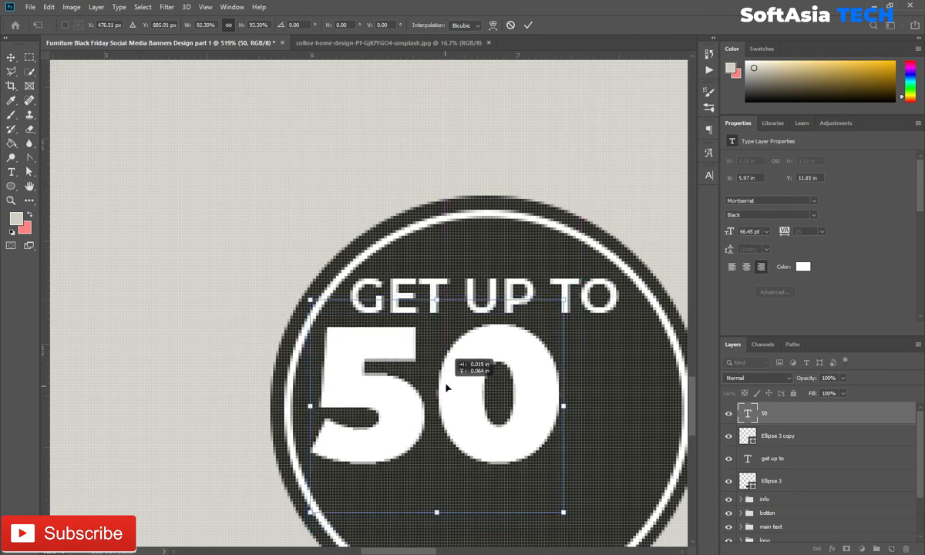
left_click(528, 27)
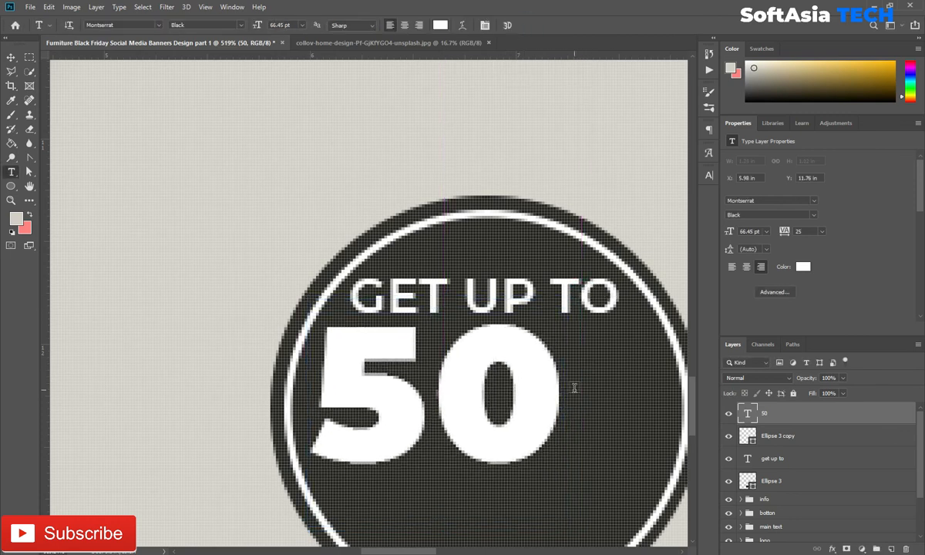
Add a separate white text layer containing a % sign.
left_click(236, 249)
type("%")
left_click(767, 417)
Shrink the % sign to about 32.86 pt at the upper right of the 50 and change its weight to SemiBold.
key("ctrl+t")
left_click_drag(355, 182, 635, 341)
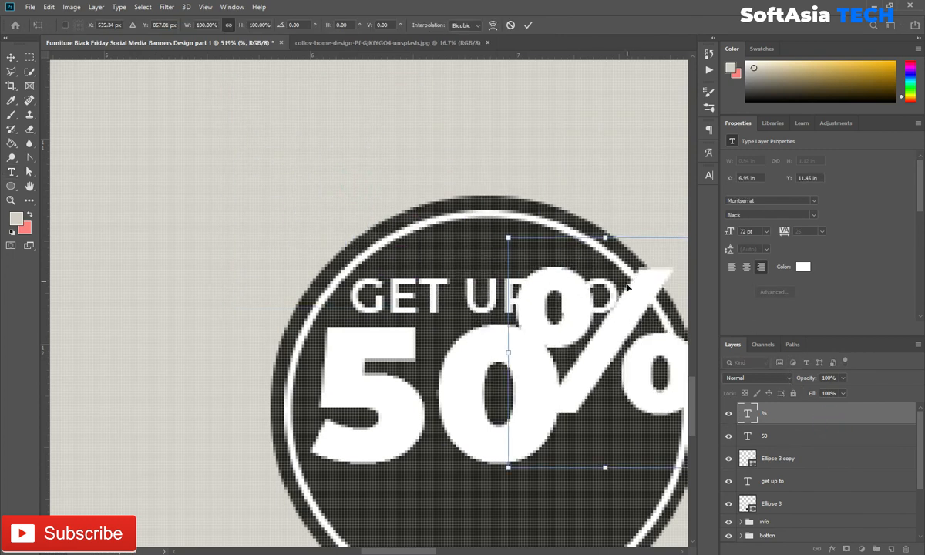
scroll(587, 316, "right", 5)
left_click_drag(439, 234, 379, 325)
left_click_drag(349, 366, 370, 347)
left_click(528, 25)
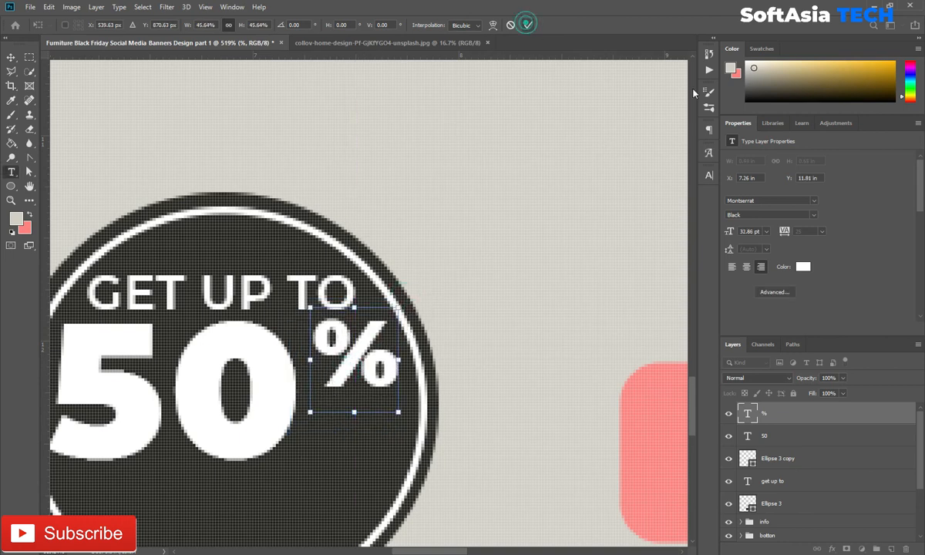
left_click(815, 215)
left_click(751, 314)
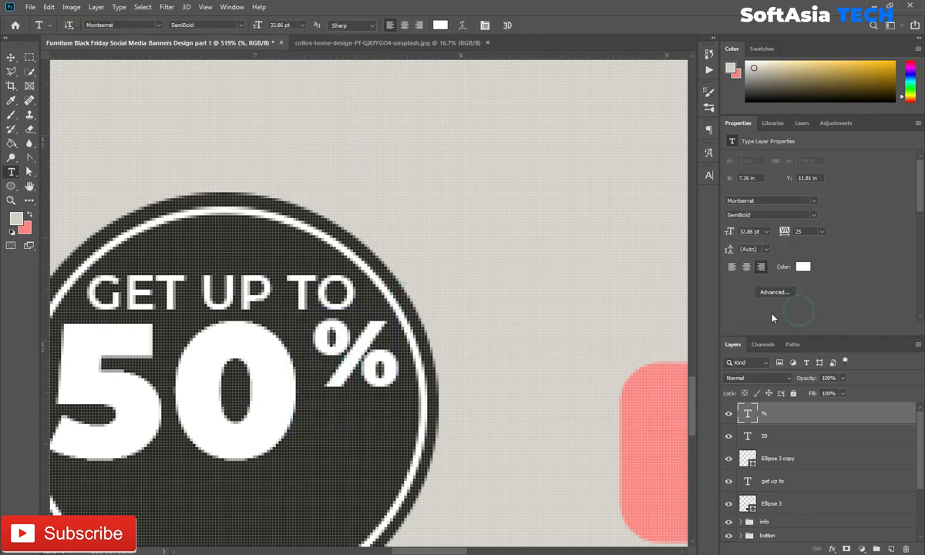
Move the % sign closer to the 50 and add a separate white text layer reading OFF.
key("v")
left_click_drag(347, 355, 332, 352)
key("t")
left_click(196, 514)
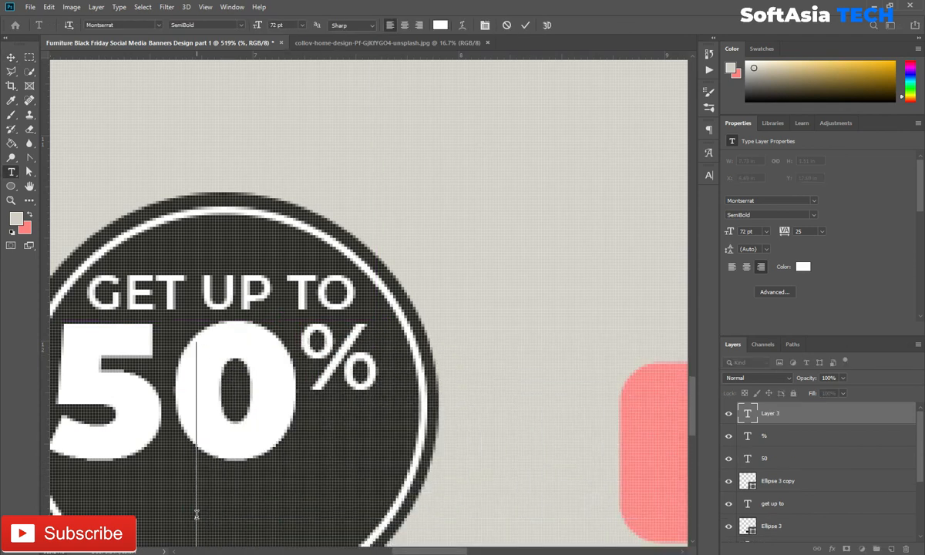
type("OFF")
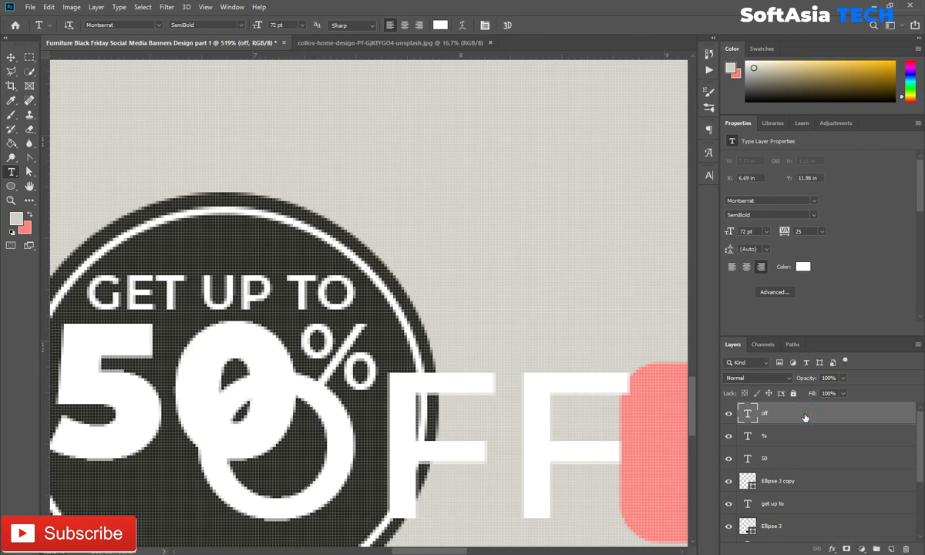
Shrink the OFF text and place it directly beneath the % sign, beside the 50.
key("ctrl+t")
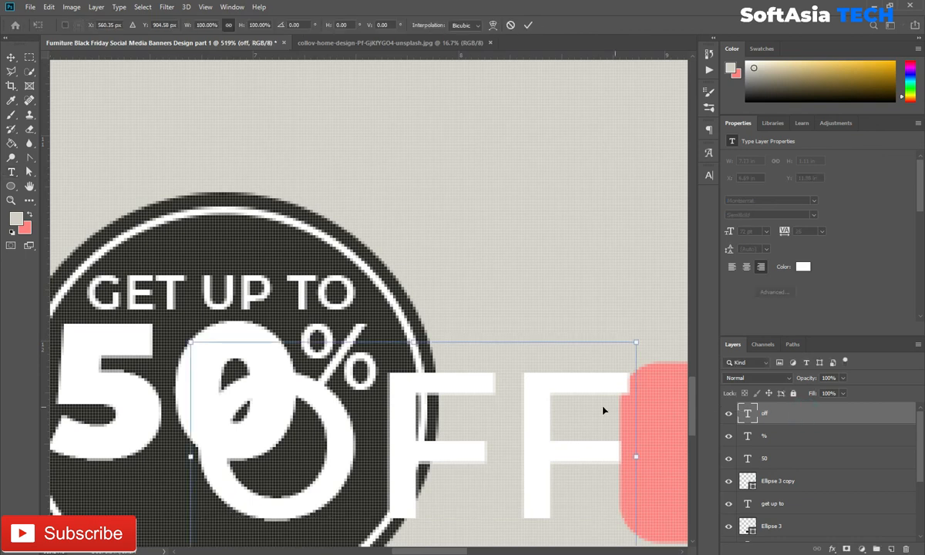
left_click_drag(635, 341, 357, 486)
left_click_drag(314, 510, 409, 403)
left_click_drag(452, 380, 407, 403)
left_click_drag(357, 426, 369, 421)
Set the OFF text's tracking to 0, enlarge it to about 18.65 pt and align it beside the lower part of the 50.
left_click(791, 413)
left_click(821, 231)
left_click(808, 298)
key("v")
left_click_drag(350, 435, 347, 432)
key("ctrl+t")
mouse_move(402, 398)
left_mouse_down()
mouse_move(411, 393)
mouse_move(390, 412)
left_mouse_up()
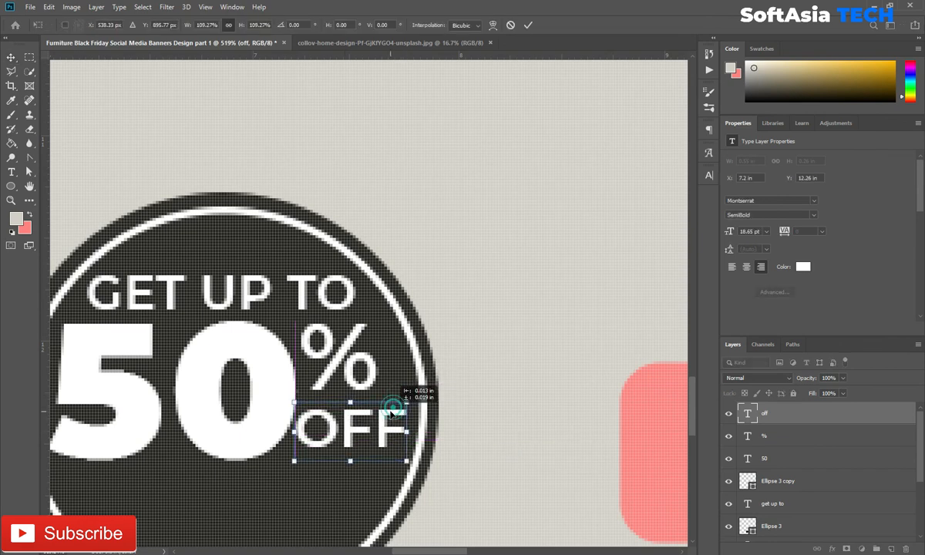
left_click(527, 26)
Add a white text layer reading ON AL ITEMS in the lower part of the badge.
left_click_drag(262, 404, 387, 255)
key("t")
left_click(294, 396)
key("BackSpace")
type("0")
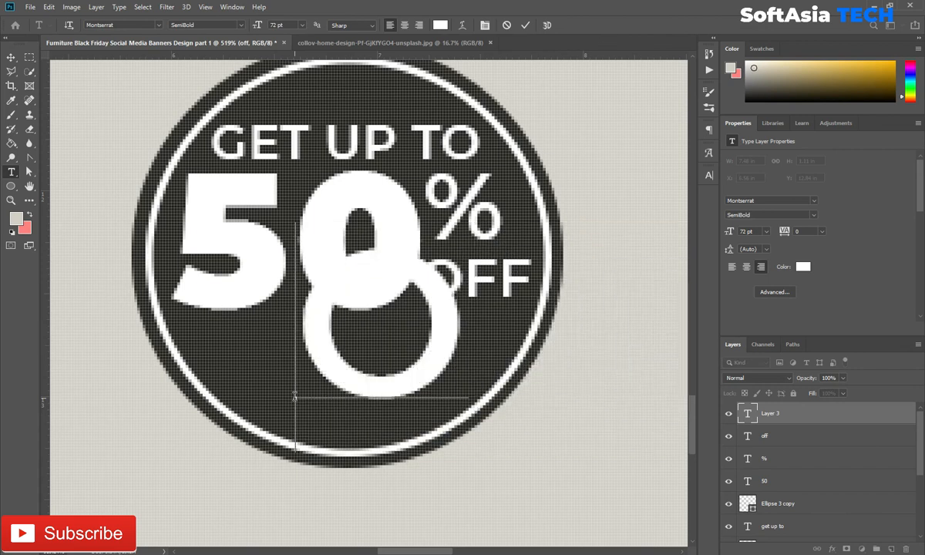
key("BackSpace")
type("ON")
key("BackSpace")
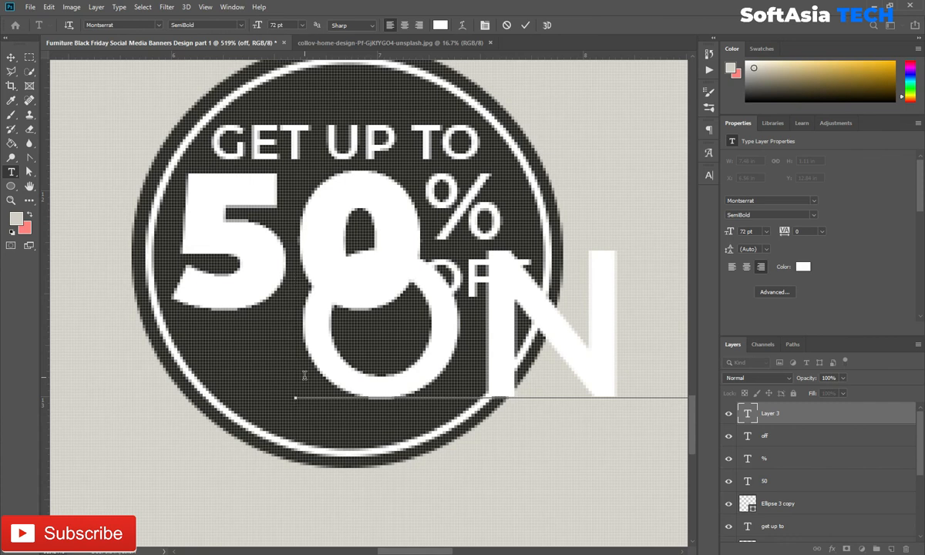
left_click(874, 416)
Scale the ON AL ITEMS text down to about 16.77 pt and position it directly beneath the 50 inside the badge.
key("ctrl+t")
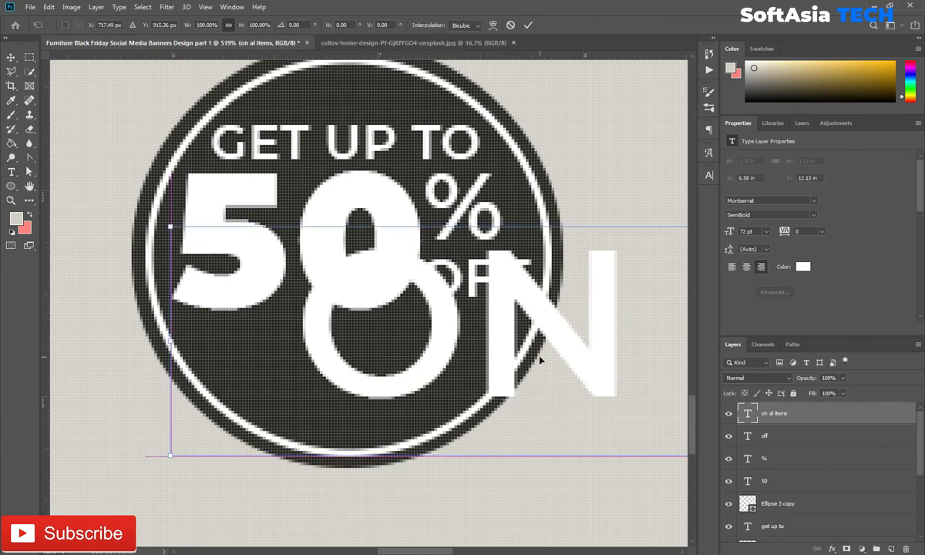
left_click_drag(150, 214, 546, 274)
left_click_drag(619, 330, 112, 222)
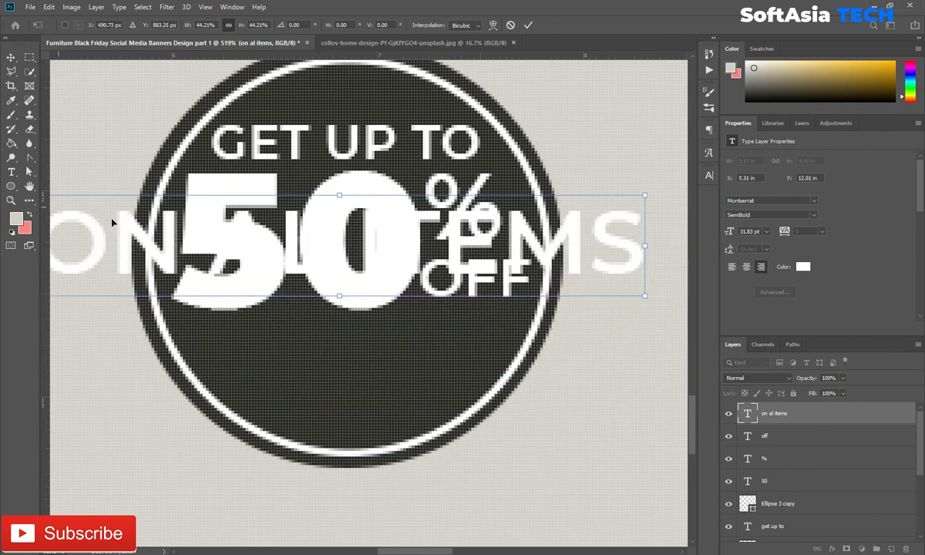
left_click_drag(639, 203, 461, 322)
left_click_drag(379, 330, 375, 332)
left_click(528, 25)
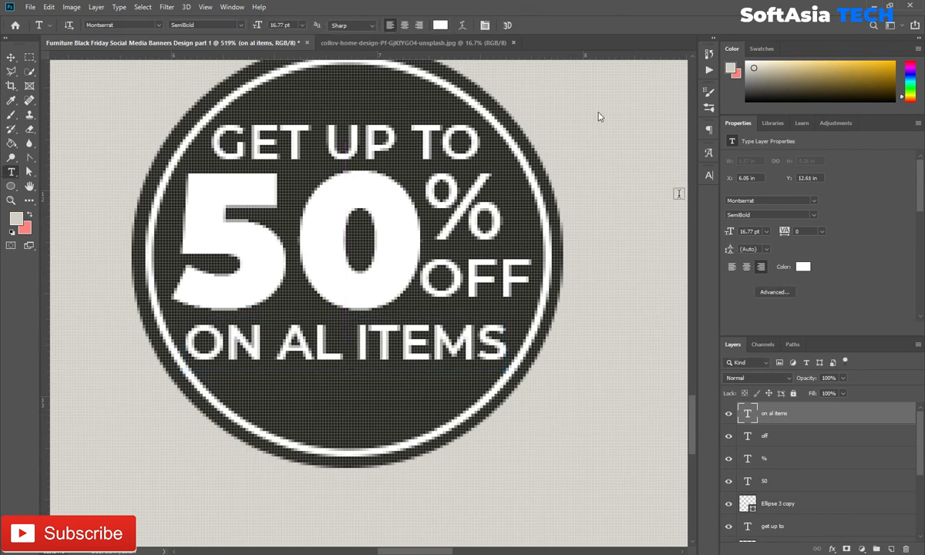
Give the badge's dark background circle a Multiply drop shadow with 46% opacity, 0 px distance and 22% spread.
scroll(798, 478, "down", 3)
left_click(798, 492)
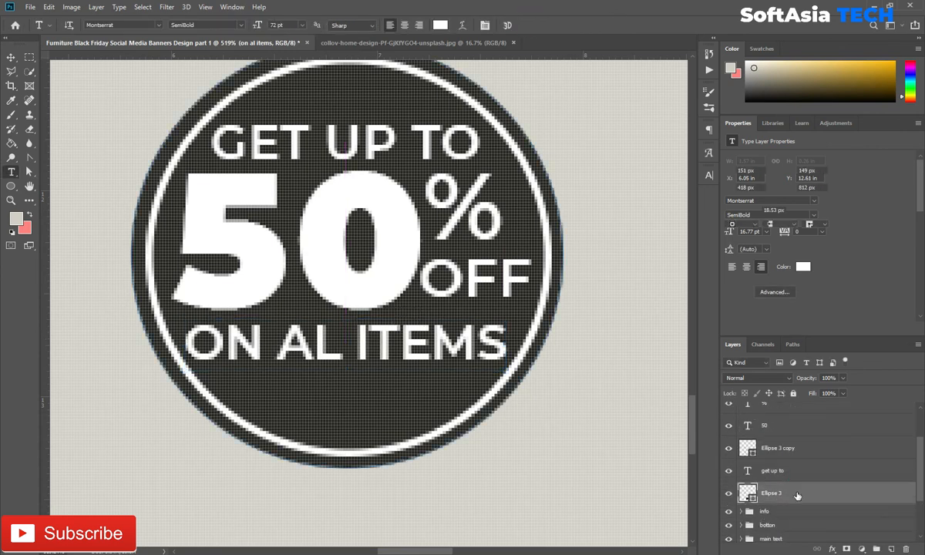
double_click(795, 490)
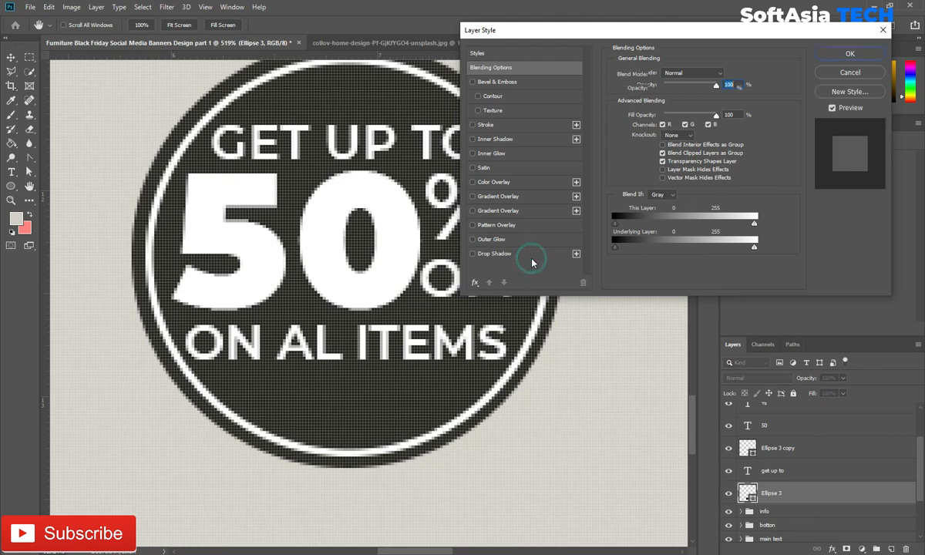
left_click(518, 254)
left_click_drag(651, 122, 623, 136)
left_click_drag(679, 90, 677, 90)
mouse_move(655, 137)
left_mouse_down()
mouse_move(667, 138)
mouse_move(660, 146)
left_mouse_up()
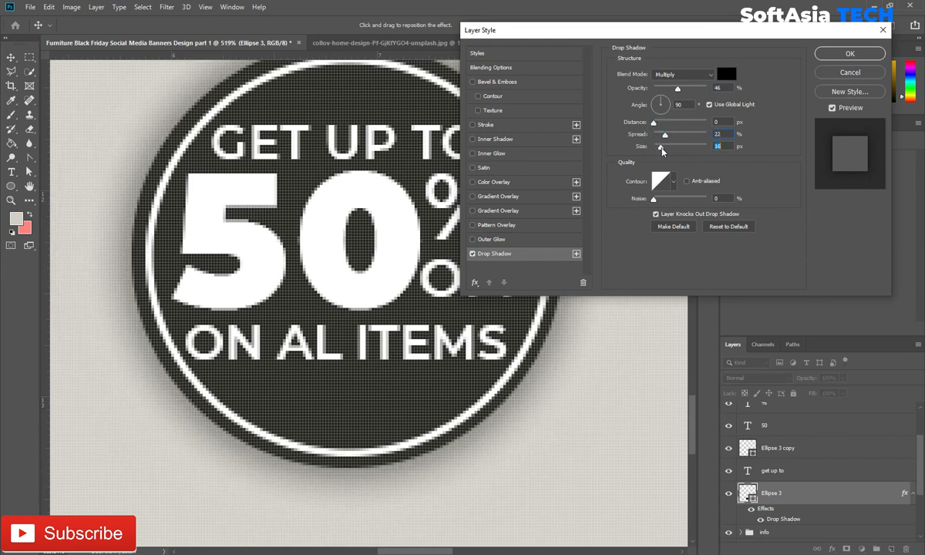
left_click(848, 53)
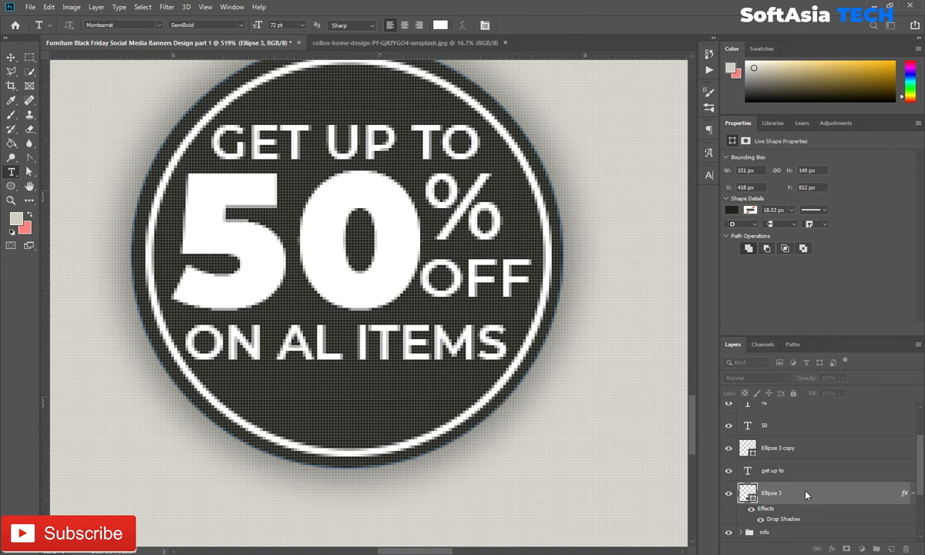
Group all the badge's text and ellipse layers and name the group discount.
scroll(805, 493, "up", 3)
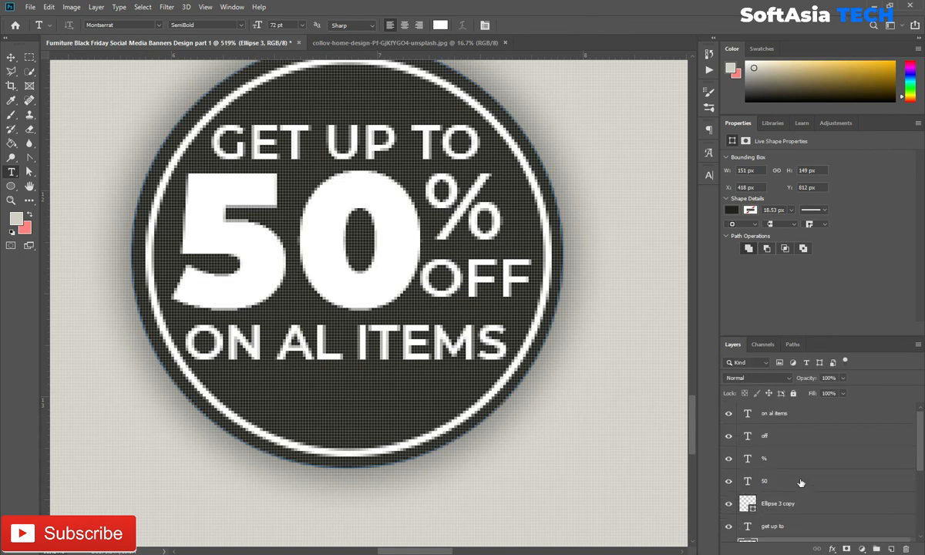
left_click(787, 415, "shift")
key("ctrl+g")
double_click(774, 409)
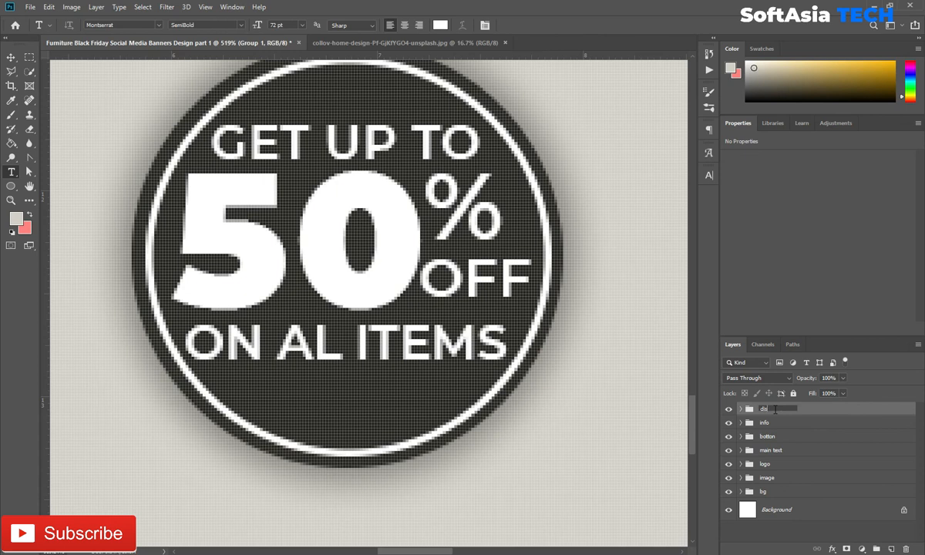
type("discount")
key("Return")
Enlarge the discount badge to about 127.82%, place it over the lower-left edge of the upper room photo, and hide the guides.
key("ctrl+t")
scroll(440, 371, "down", 5)
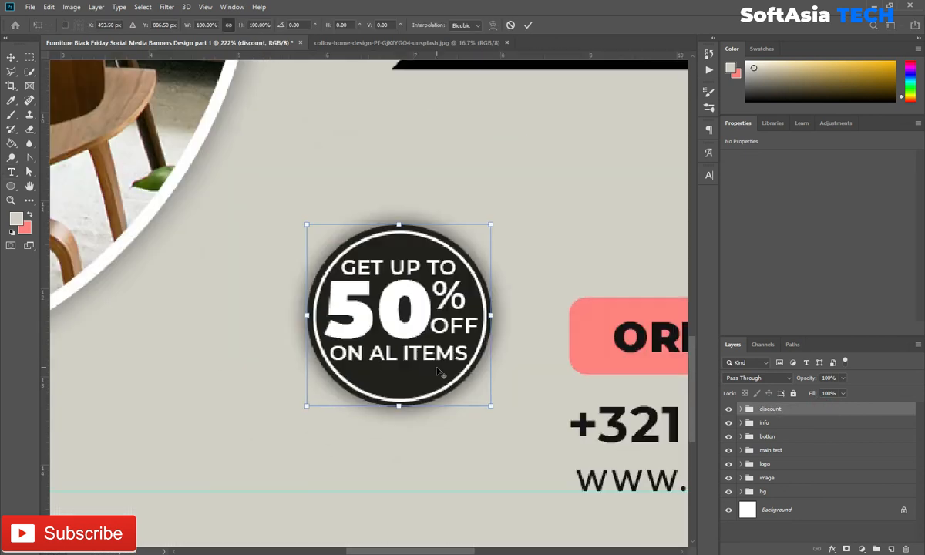
scroll(439, 371, "down", 2)
left_click_drag(495, 231, 545, 526)
left_click_drag(467, 530, 461, 236)
left_click_drag(571, 235, 550, 535)
left_click_drag(429, 539, 394, 365)
left_click_drag(442, 312, 441, 404)
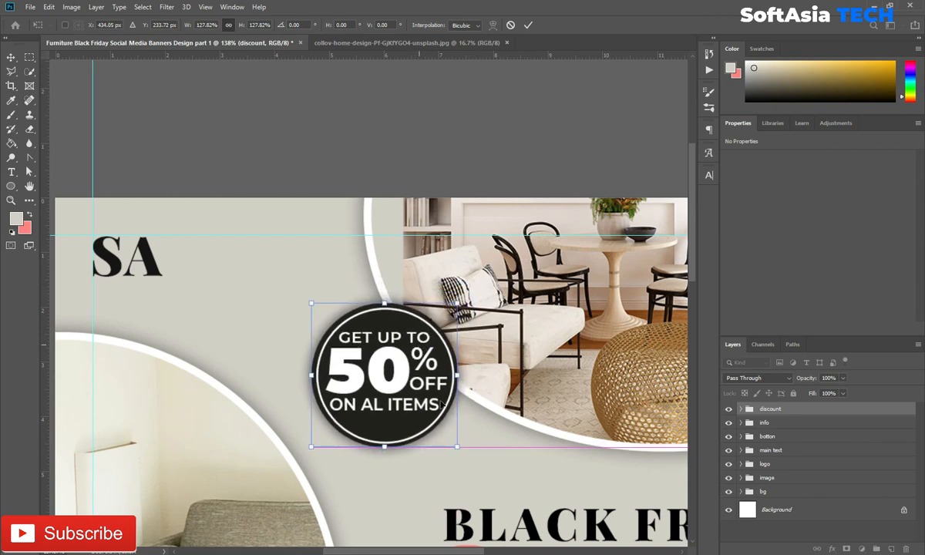
left_click(528, 24)
key("ctrl+0")
key("ctrl+semicolon")
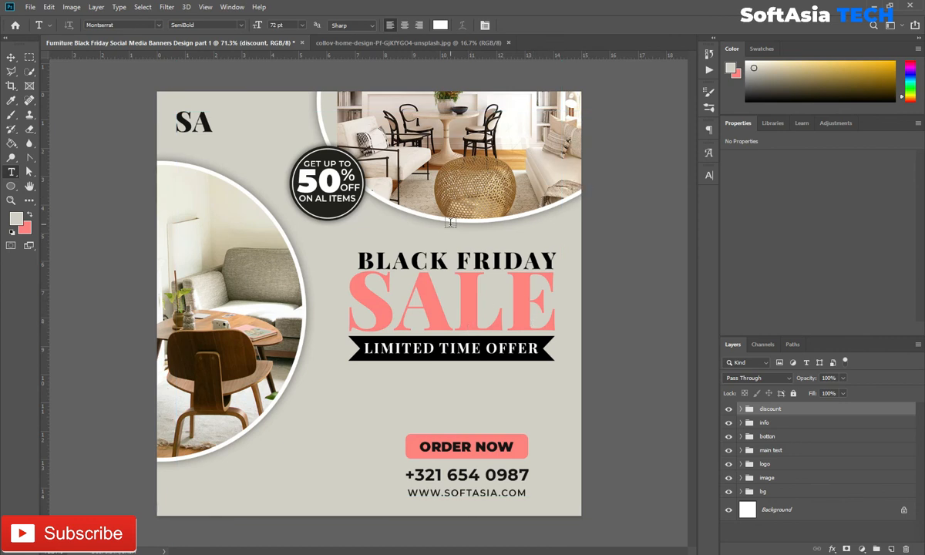